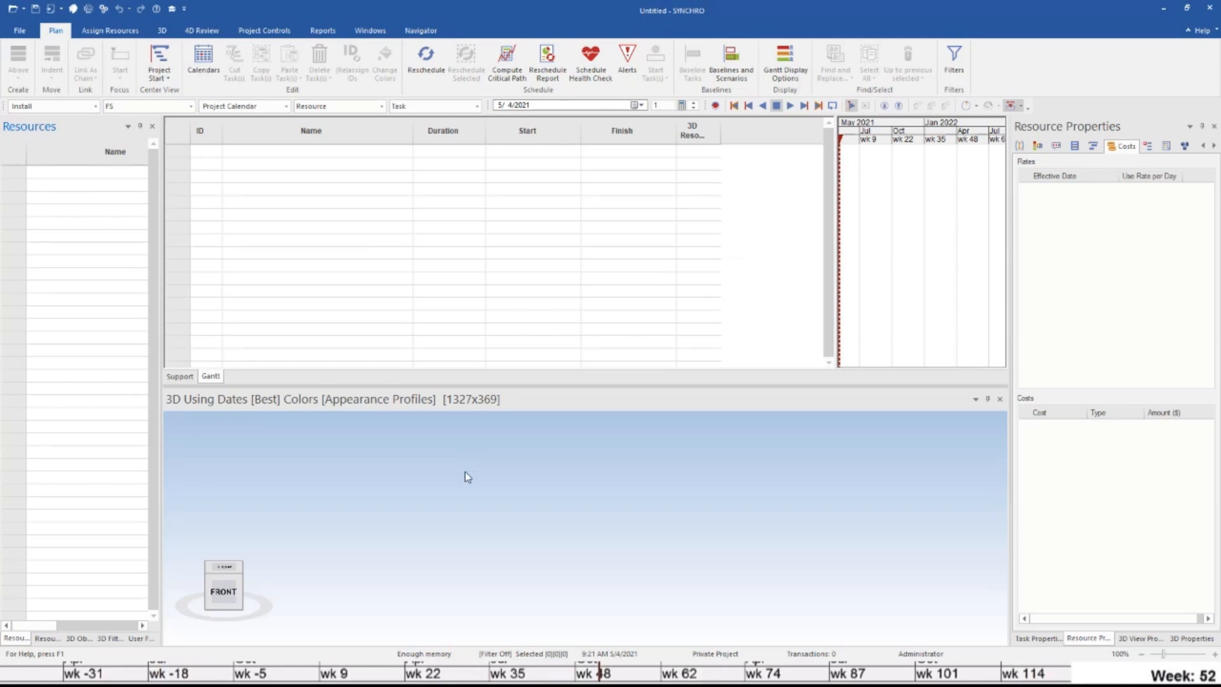
Import the Synchro project file Revit Export from the Desktop into the empty project, keeping the default import settings
left_click(19, 31)
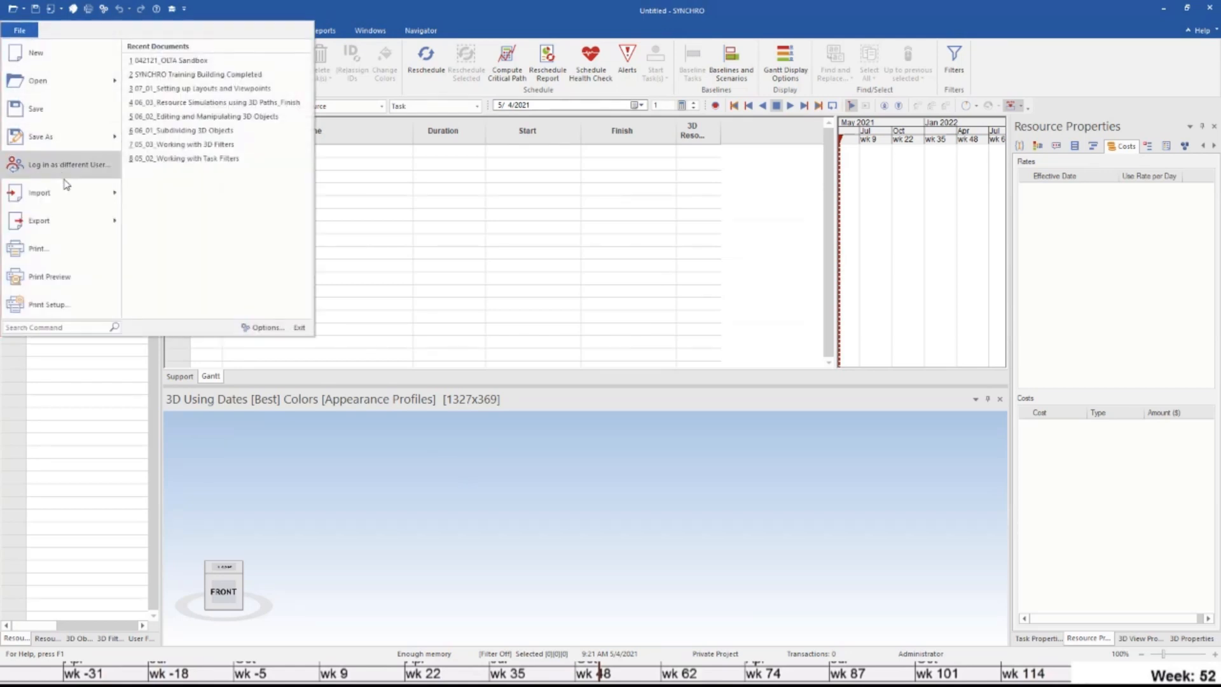
mouse_move(64, 192)
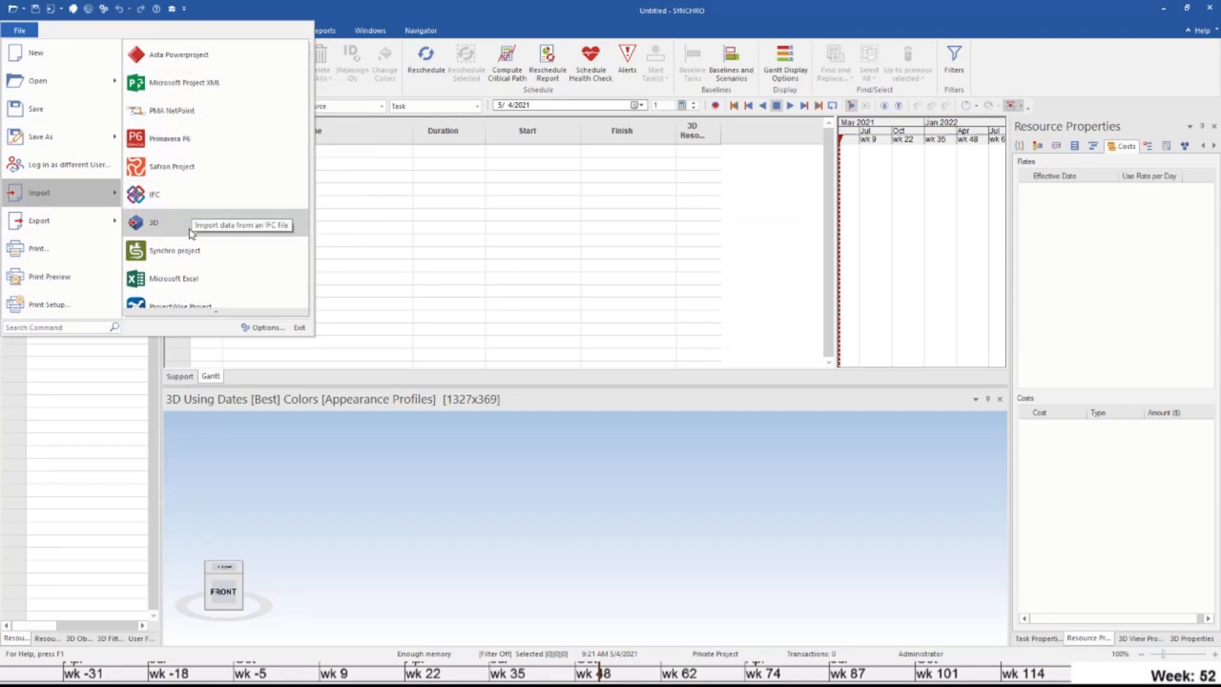
scroll(174, 251, "down", 1)
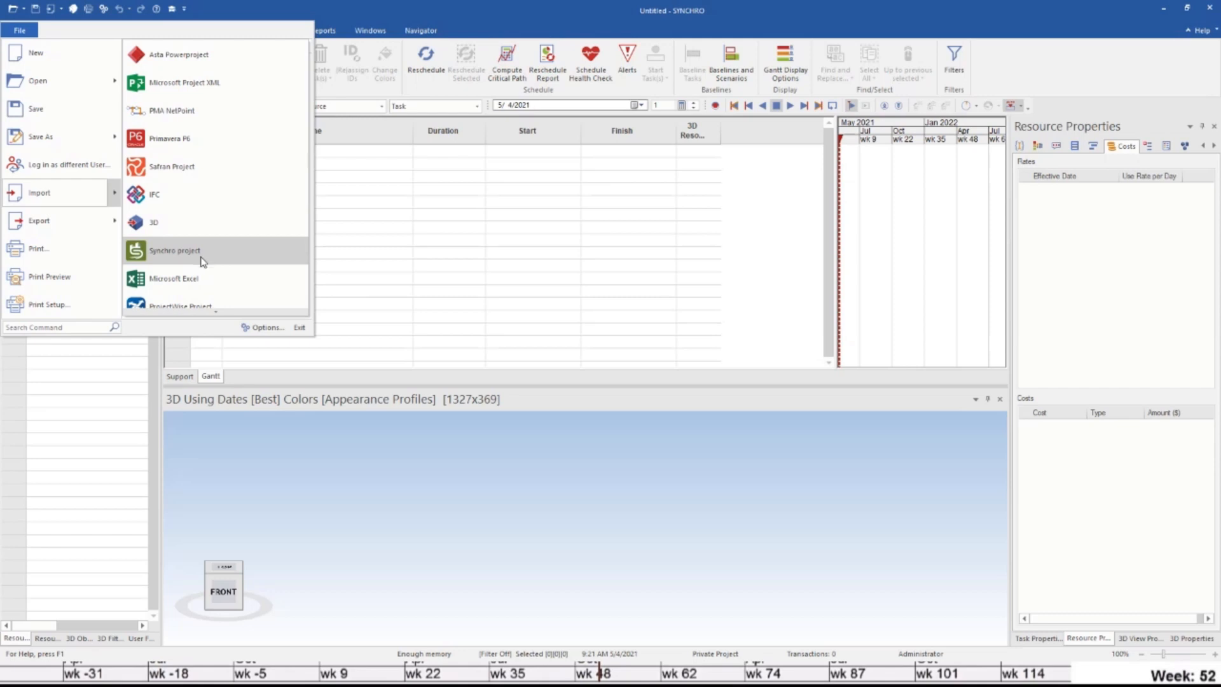
left_click(202, 252)
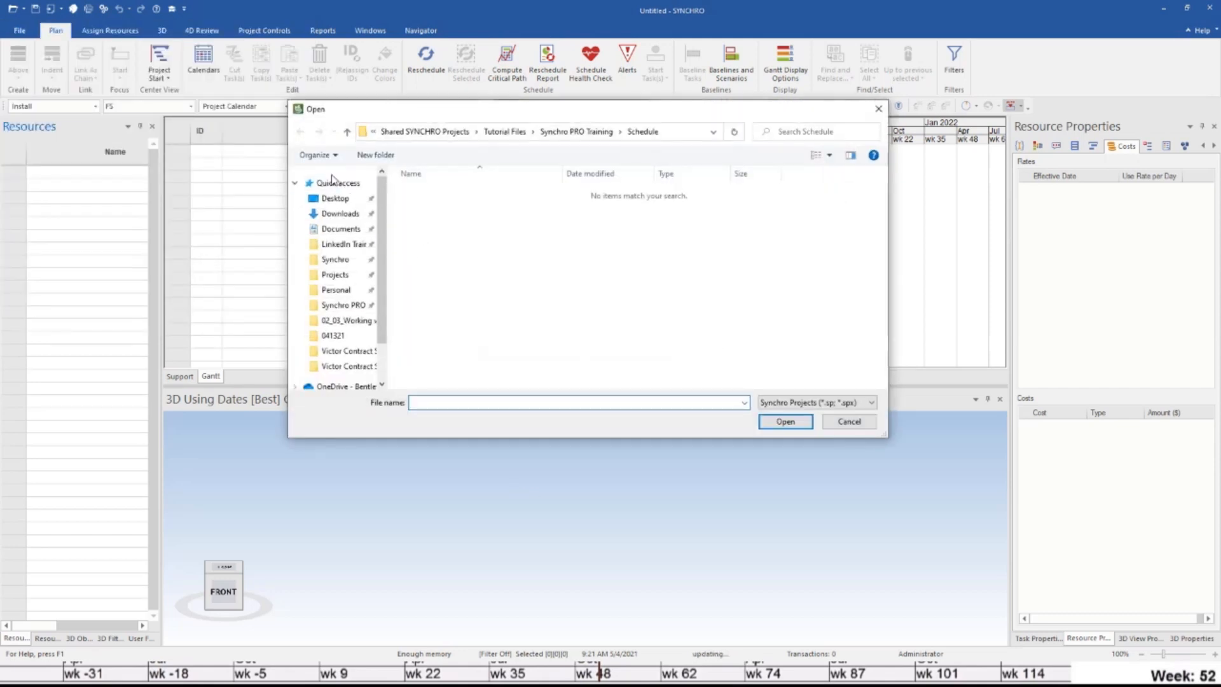
left_click(336, 198)
left_click(426, 248)
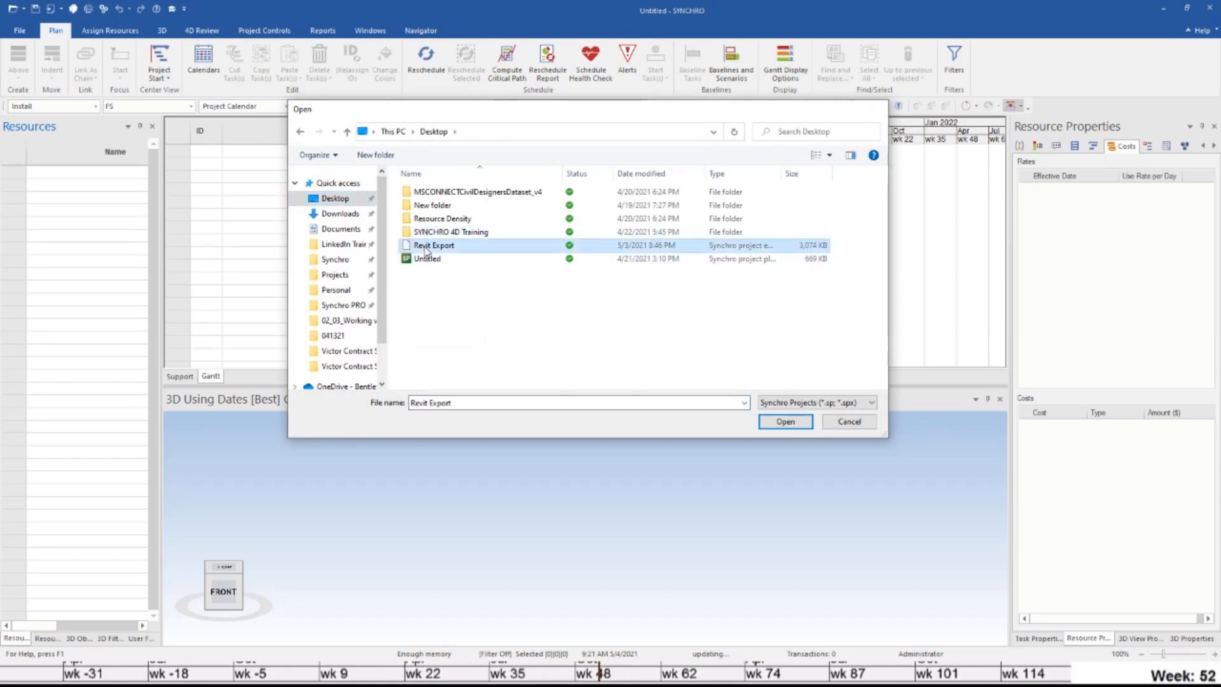
double_click(426, 248)
left_click(608, 497)
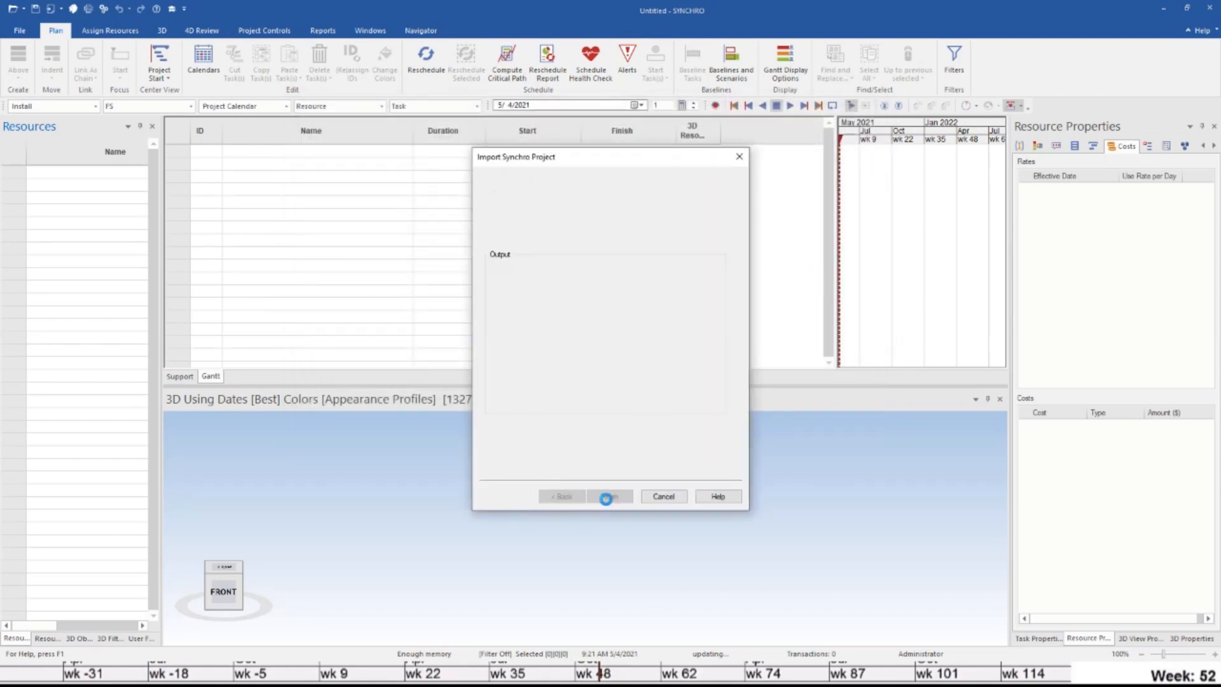
left_click(611, 496)
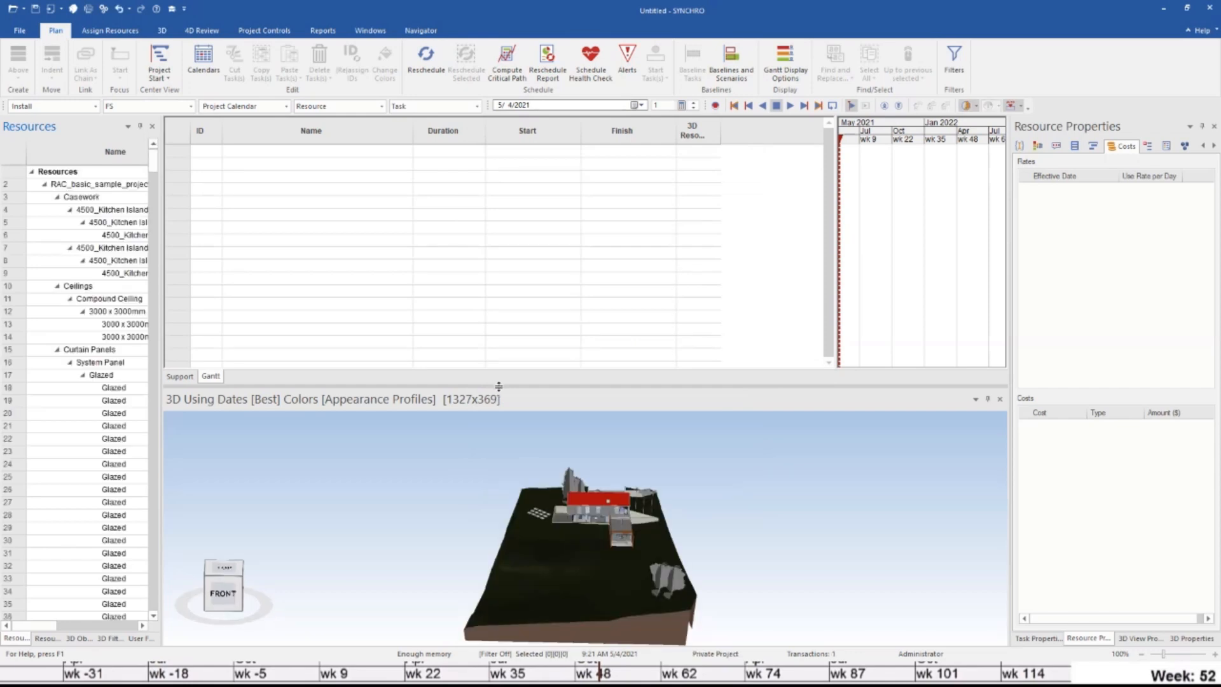
Enlarge the 3D window and examine the imported house model up close from its front-left corner
left_click_drag(493, 387, 475, 176)
scroll(515, 415, "up", 5)
middle_click_drag(515, 414, 582, 407)
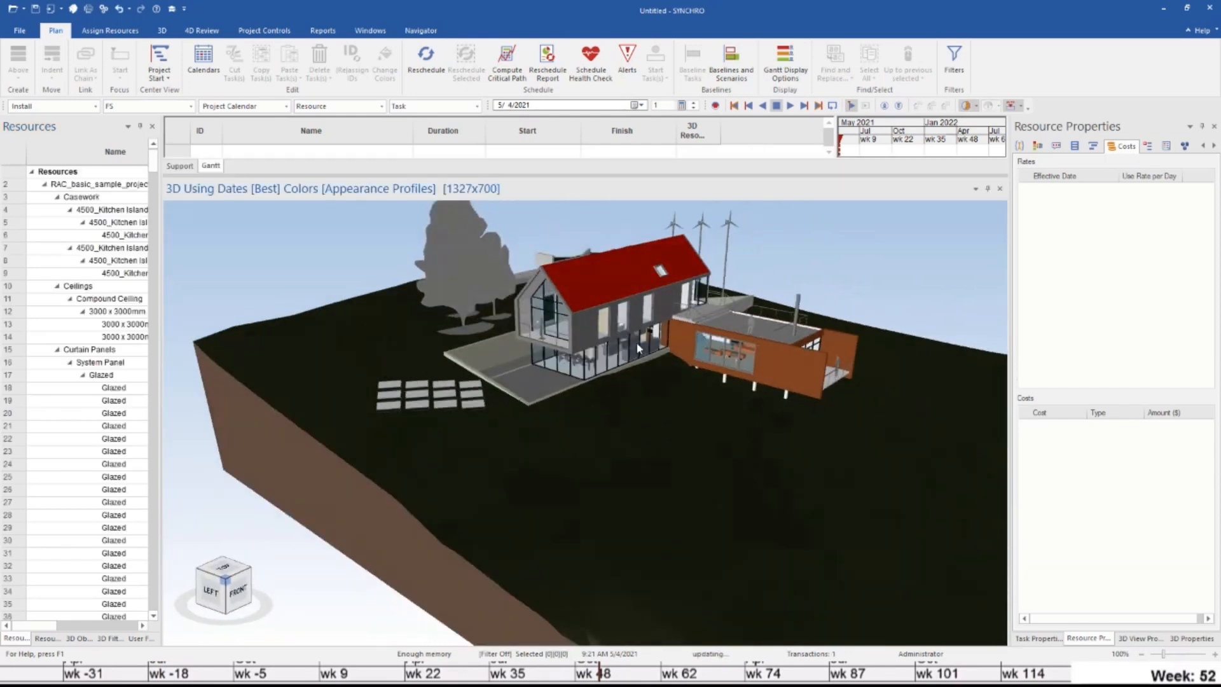
middle_click_drag(636, 350, 558, 409)
scroll(557, 403, "up", 3)
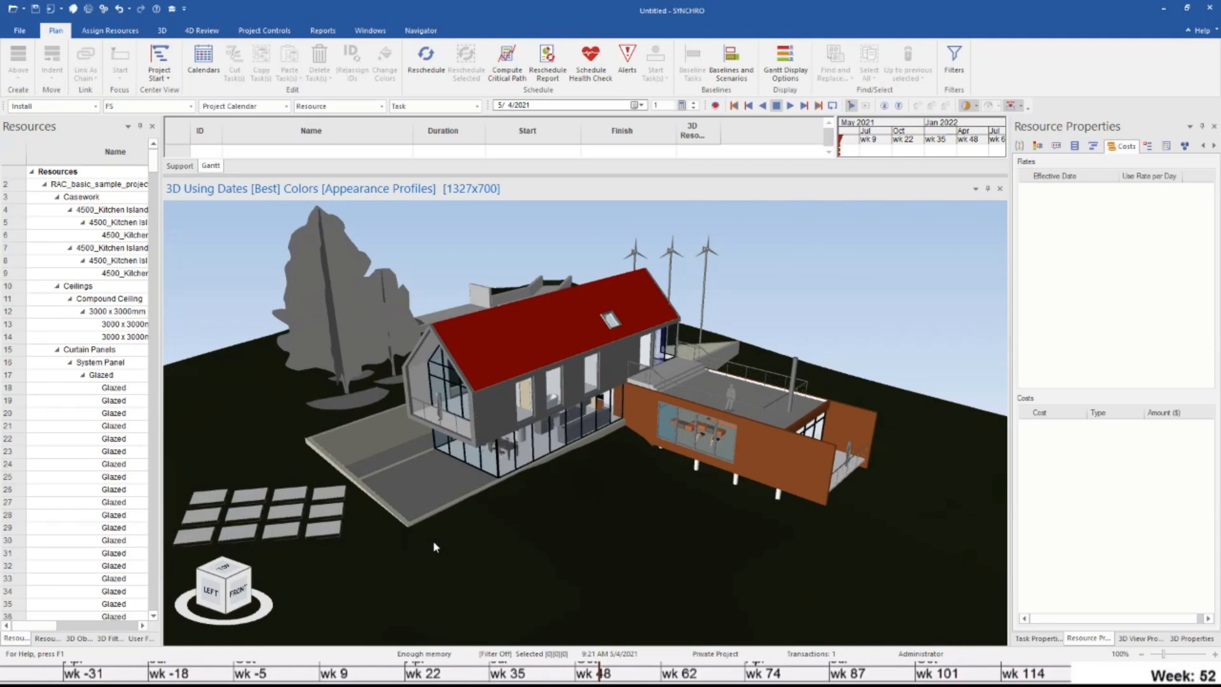
scroll(437, 521, "down", 2)
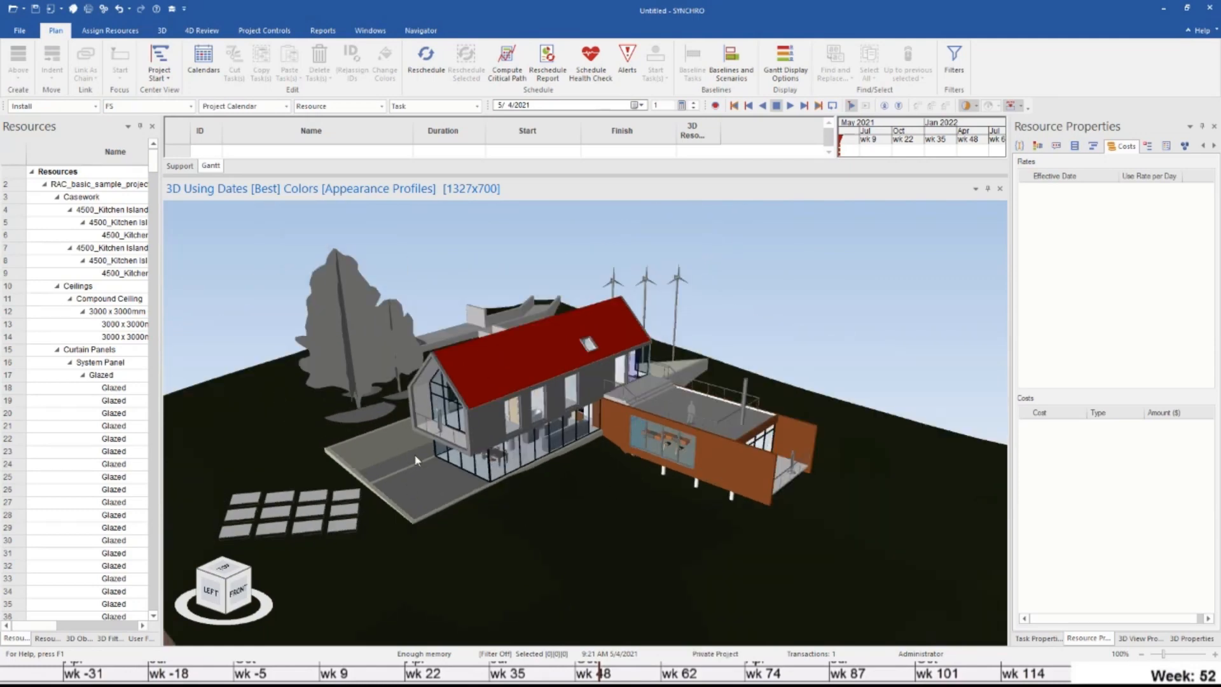
left_click_drag(456, 175, 467, 239)
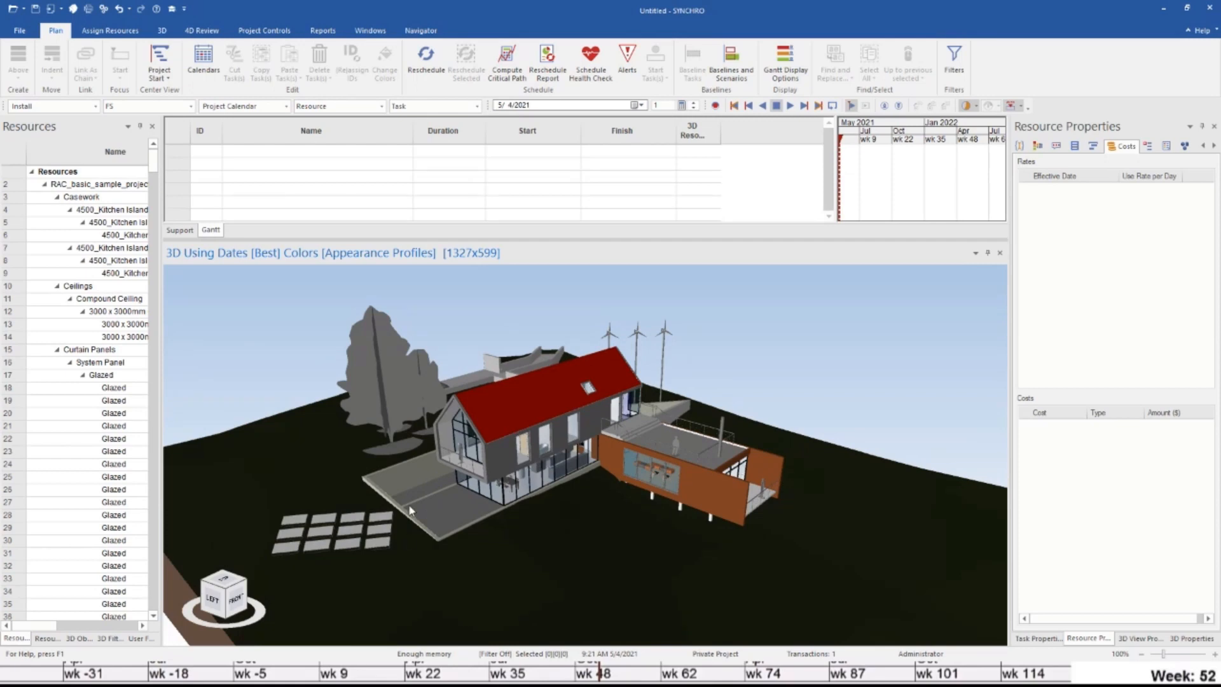
Select the orange timber-clad front wall of the lower wing and examine its user fields in the 3D properties
scroll(663, 450, "up", 5)
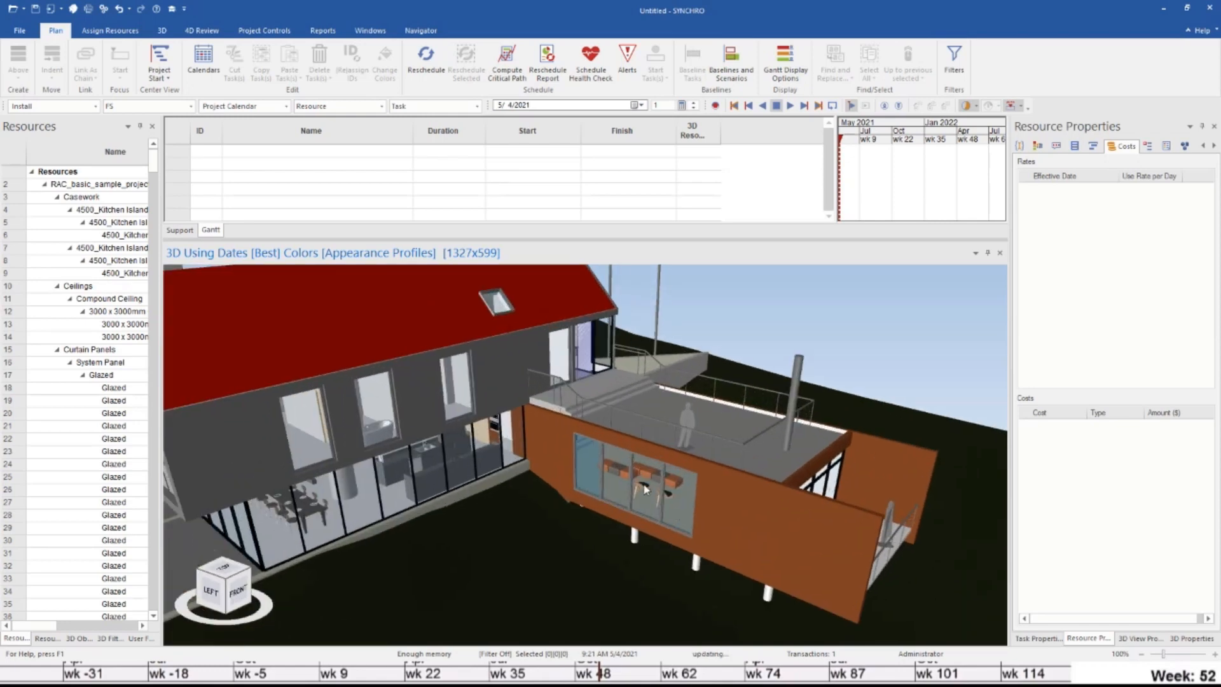
left_click(667, 511)
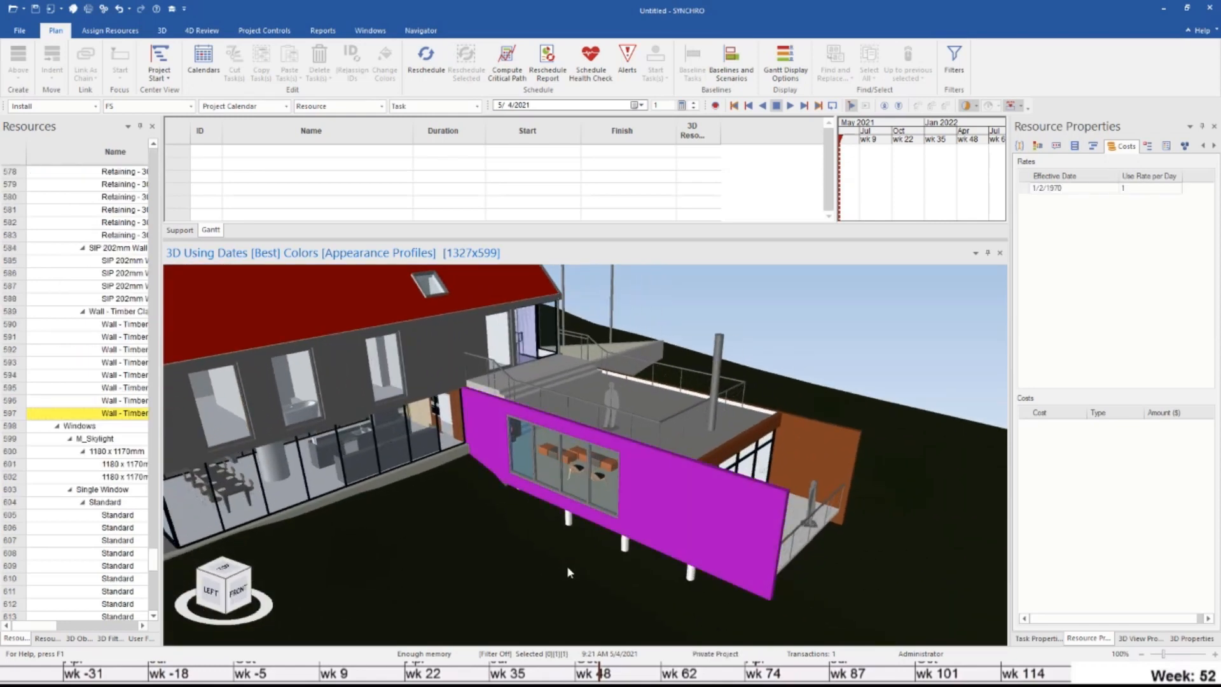
left_click(1038, 638)
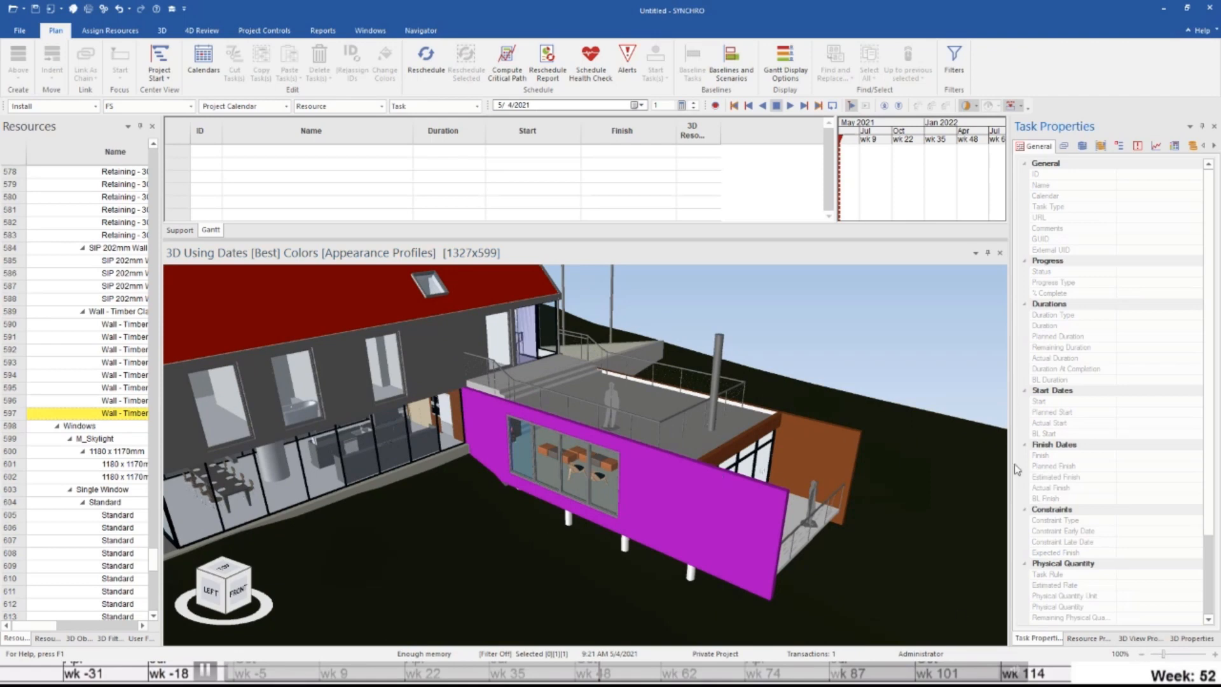
left_click(1174, 640)
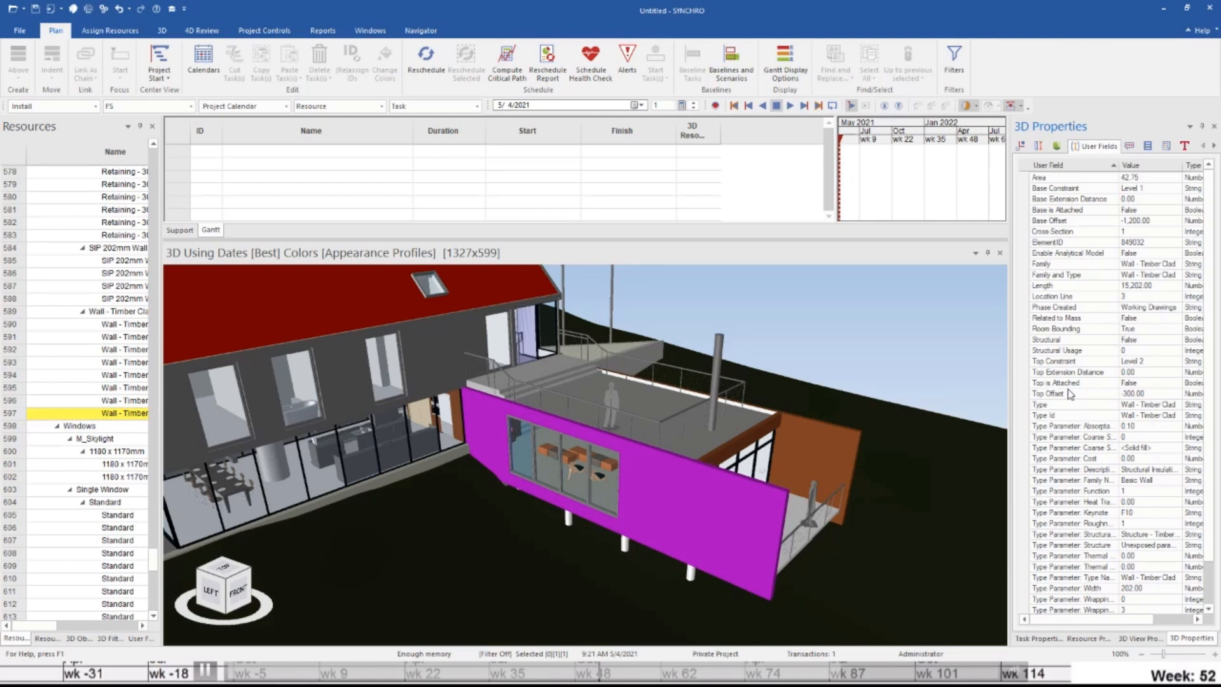
scroll(1127, 341, "down", 2)
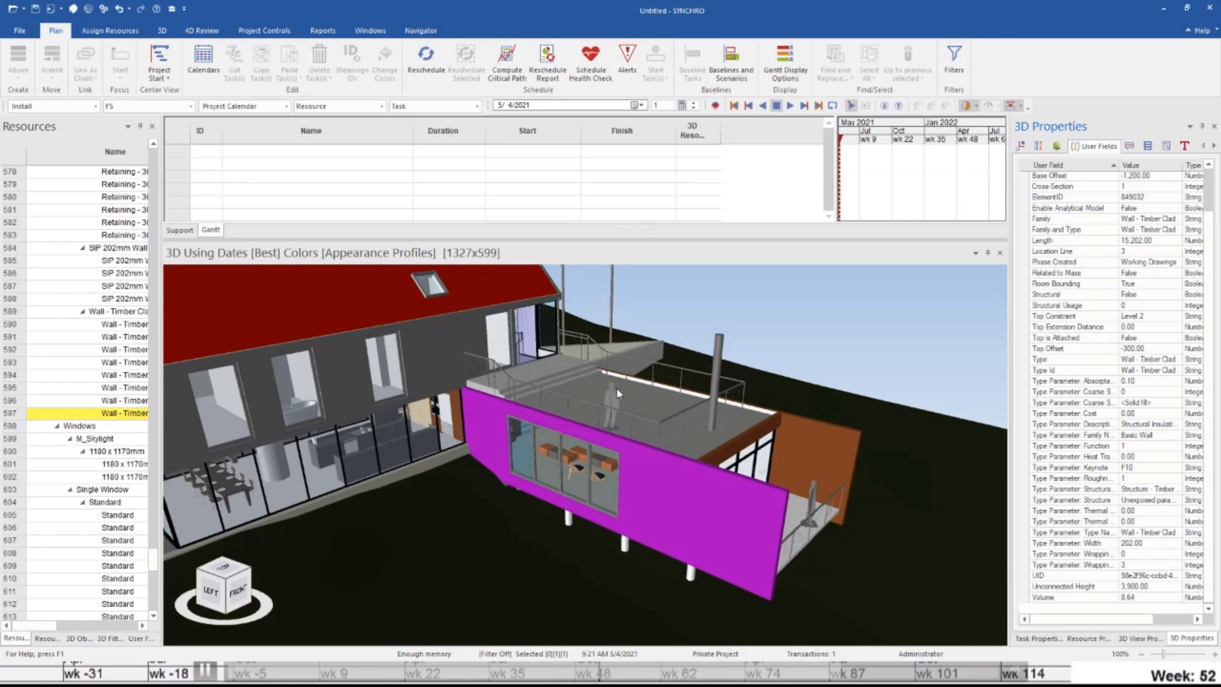
Select all objects that share the front wall's Family value, Wall - Timber Clad
scroll(629, 440, "down", 3)
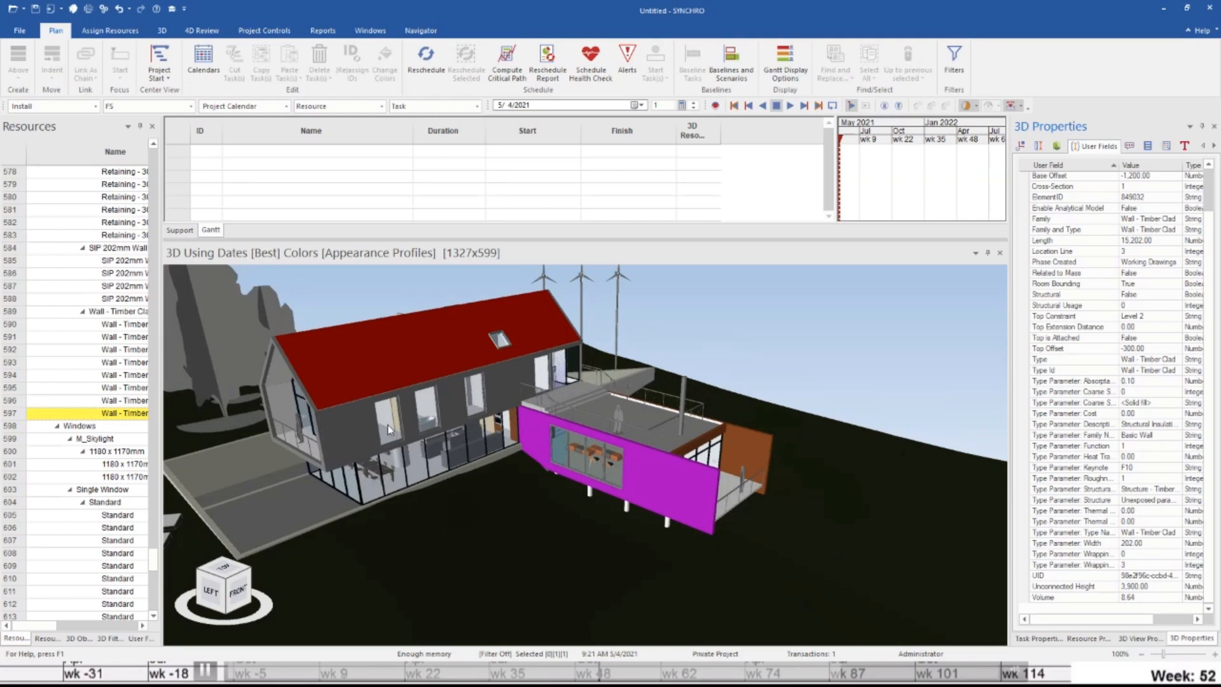
scroll(388, 417, "up", 1)
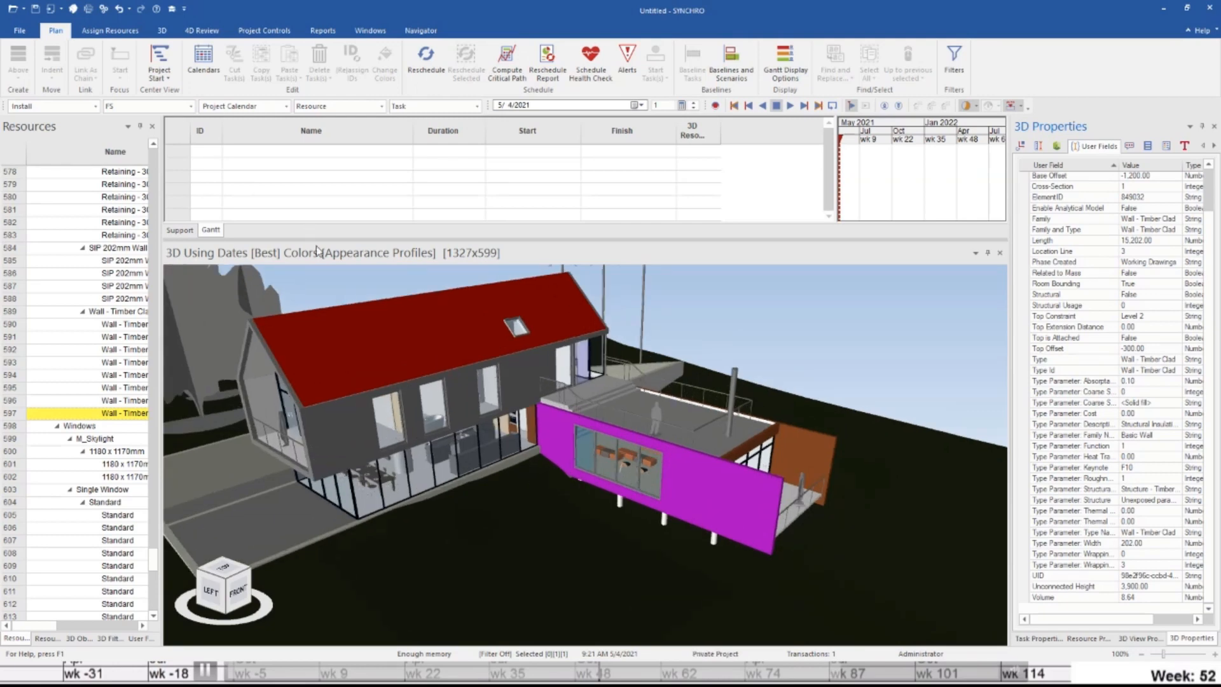
left_click_drag(325, 239, 322, 269)
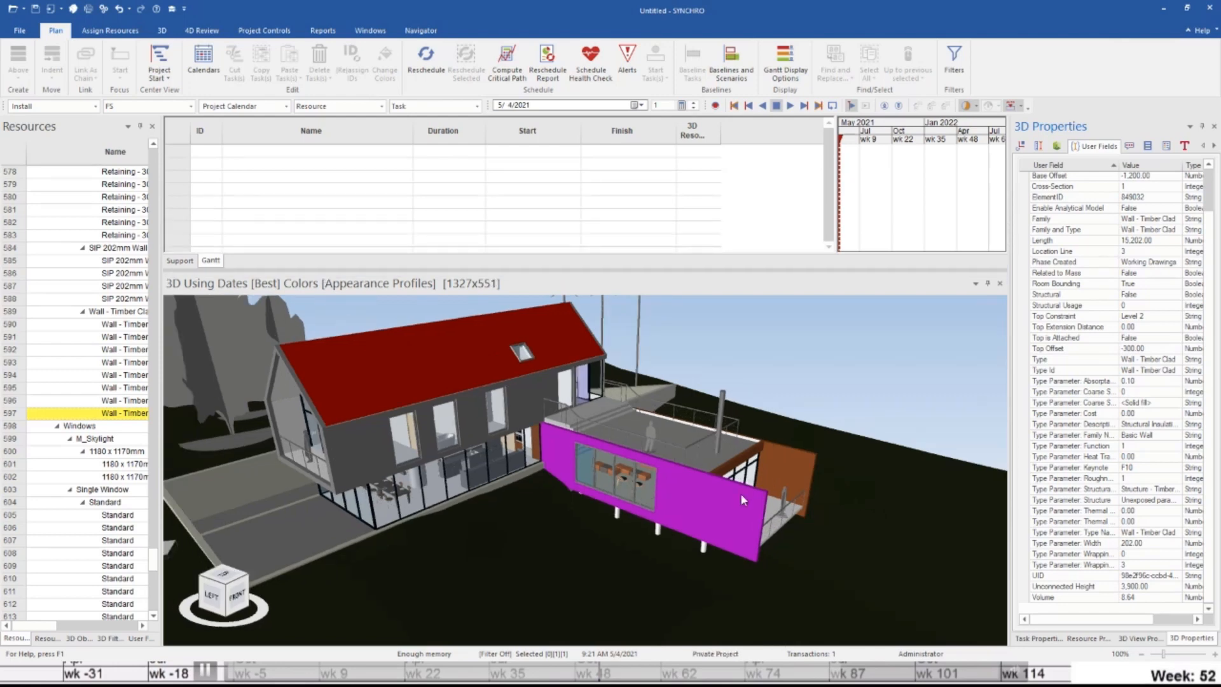
scroll(1166, 335, "up", 2)
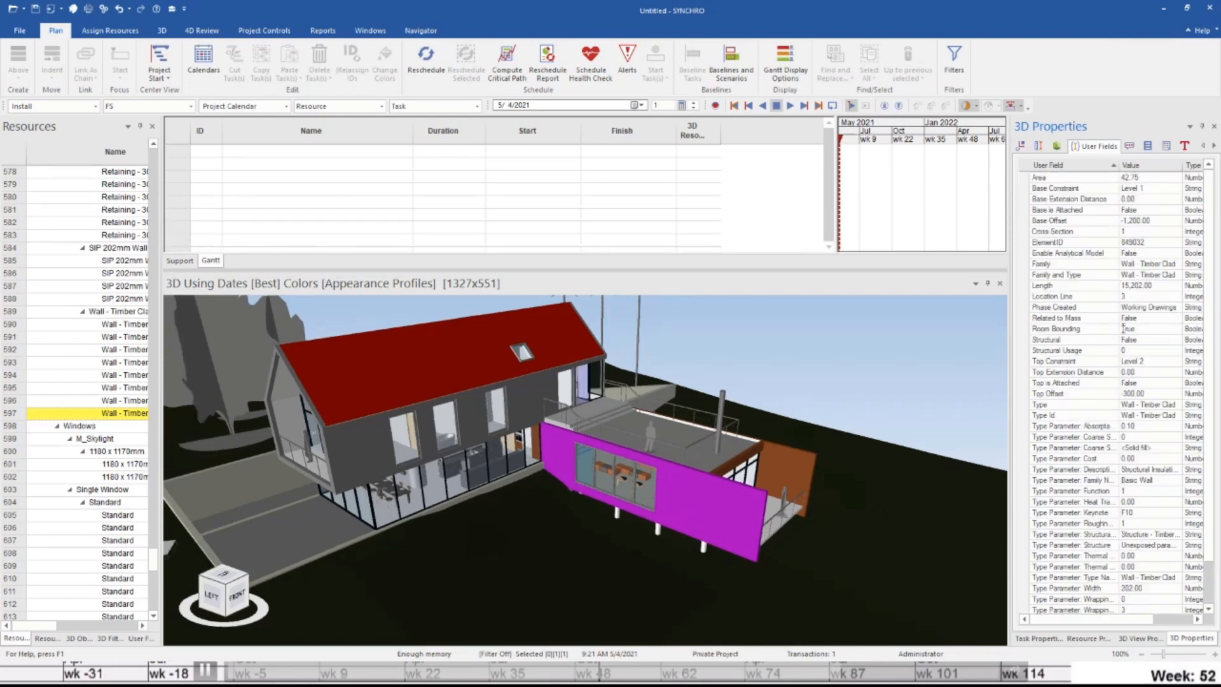
right_click(1148, 264)
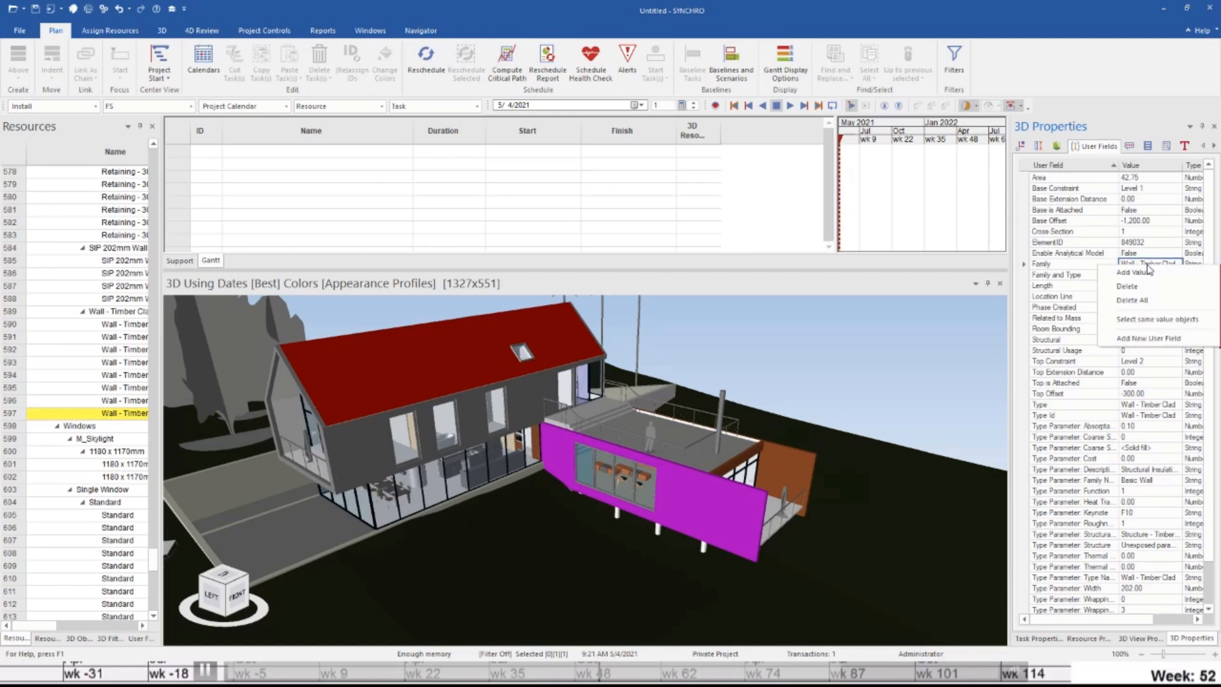
left_click(1124, 320)
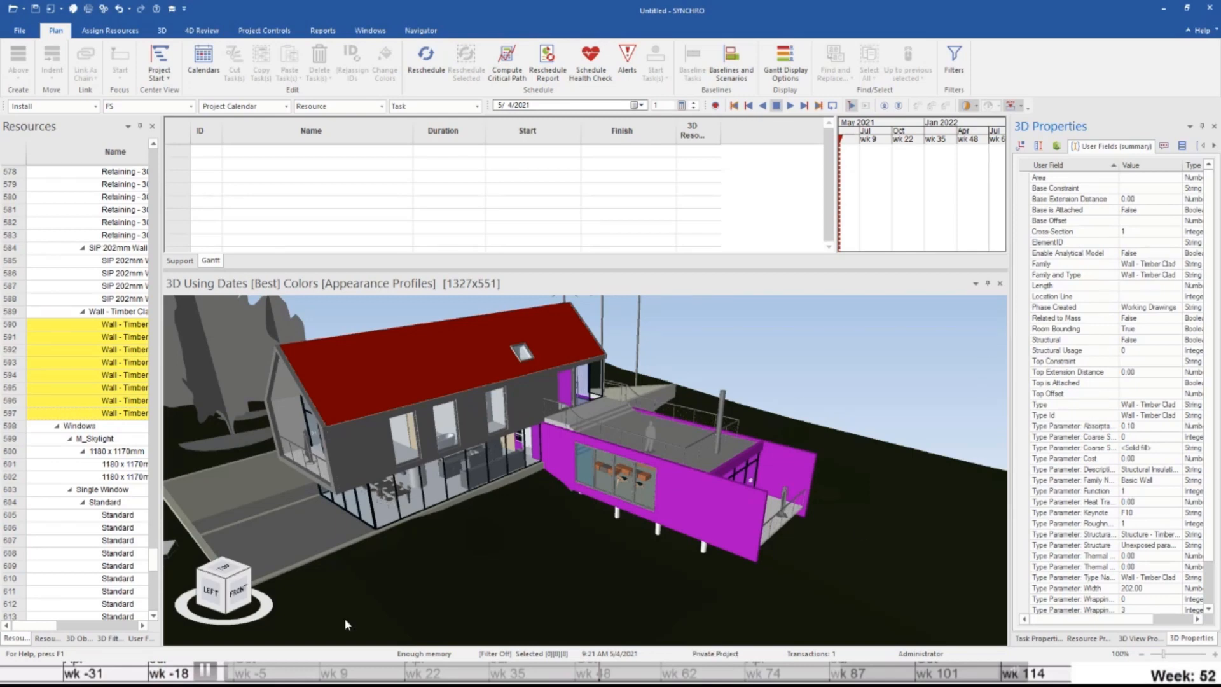
Examine the selected timber-clad walls from both sides of the house
scroll(576, 458, "up", 3)
middle_click_drag(616, 449, 447, 434)
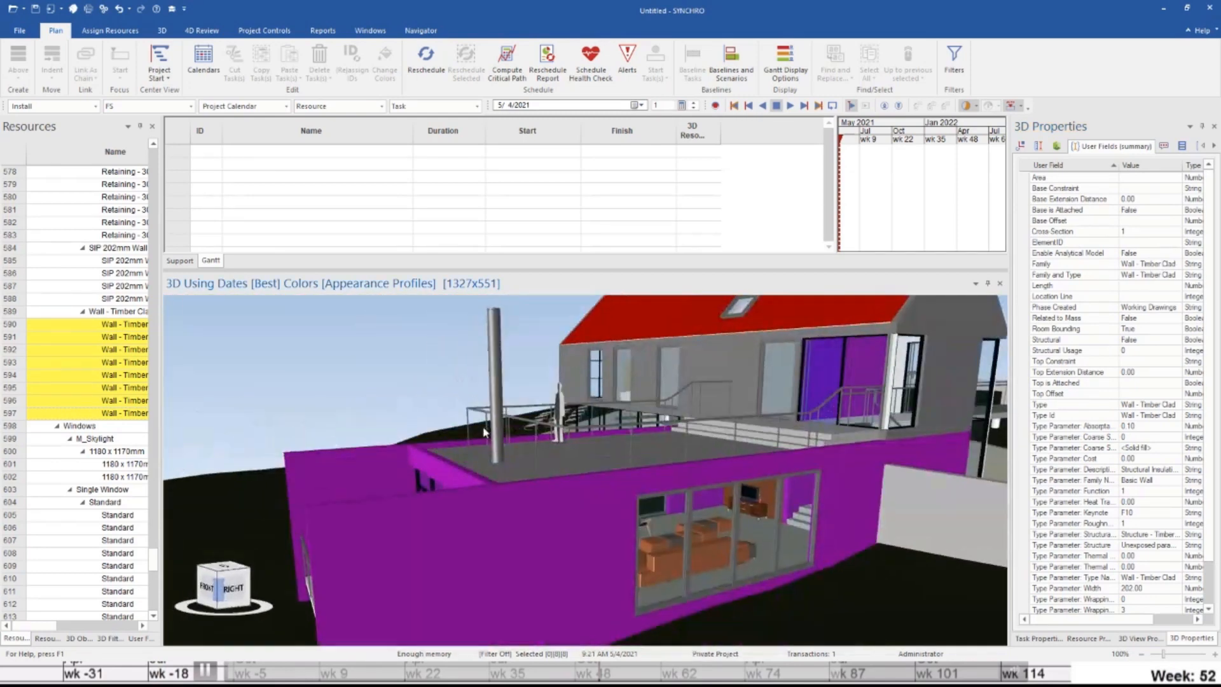
scroll(448, 435, "down", 4)
scroll(466, 461, "up", 2)
scroll(467, 460, "up", 2)
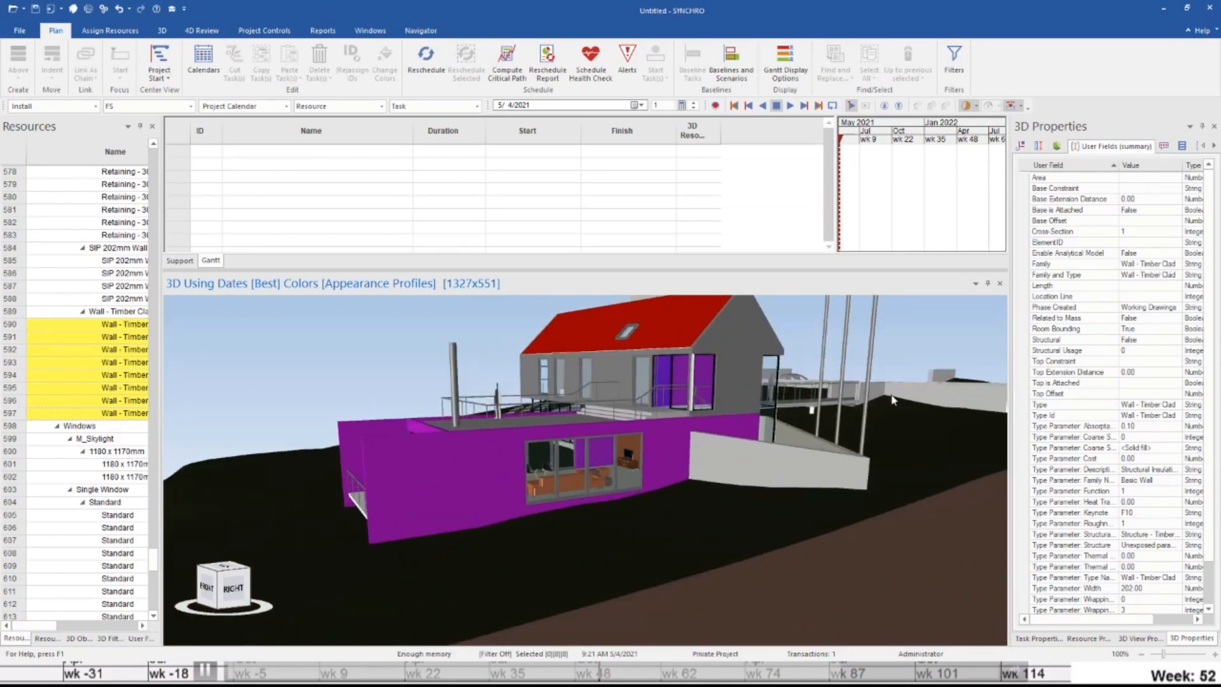
middle_click_drag(433, 589, 720, 491)
scroll(720, 492, "down", 2)
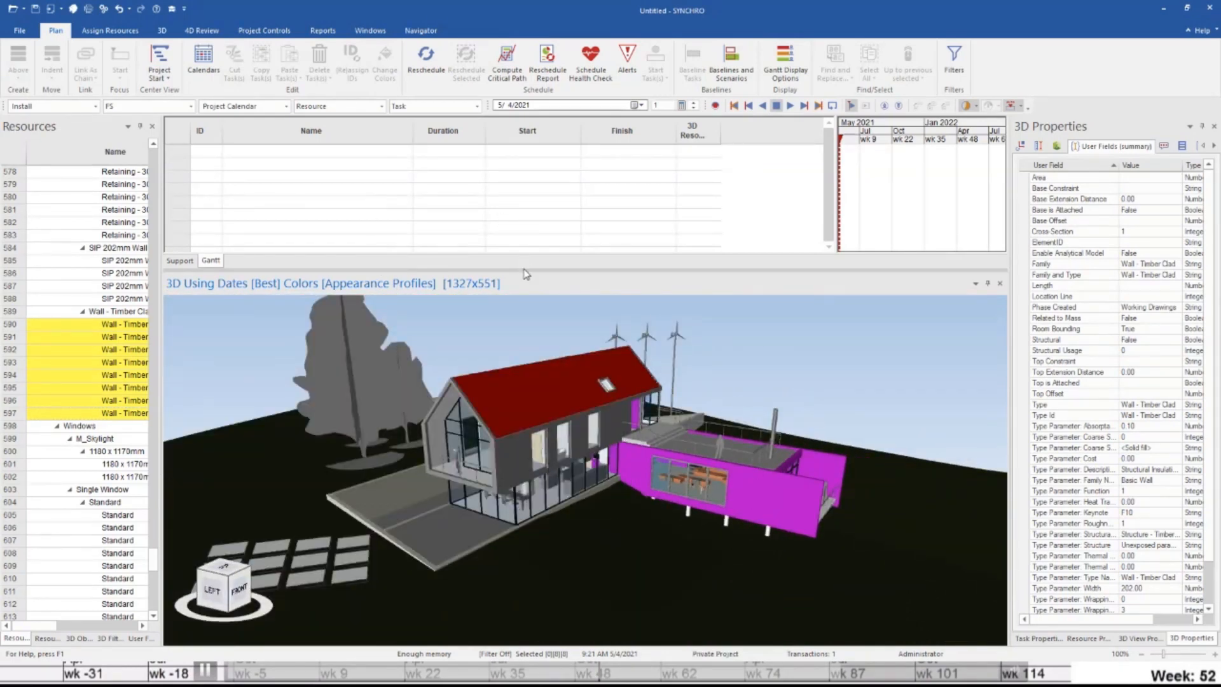
Enlarge the Gantt area, create a separate task for each selected timber-clad wall, and undo the task creation
left_click_drag(525, 270, 521, 352)
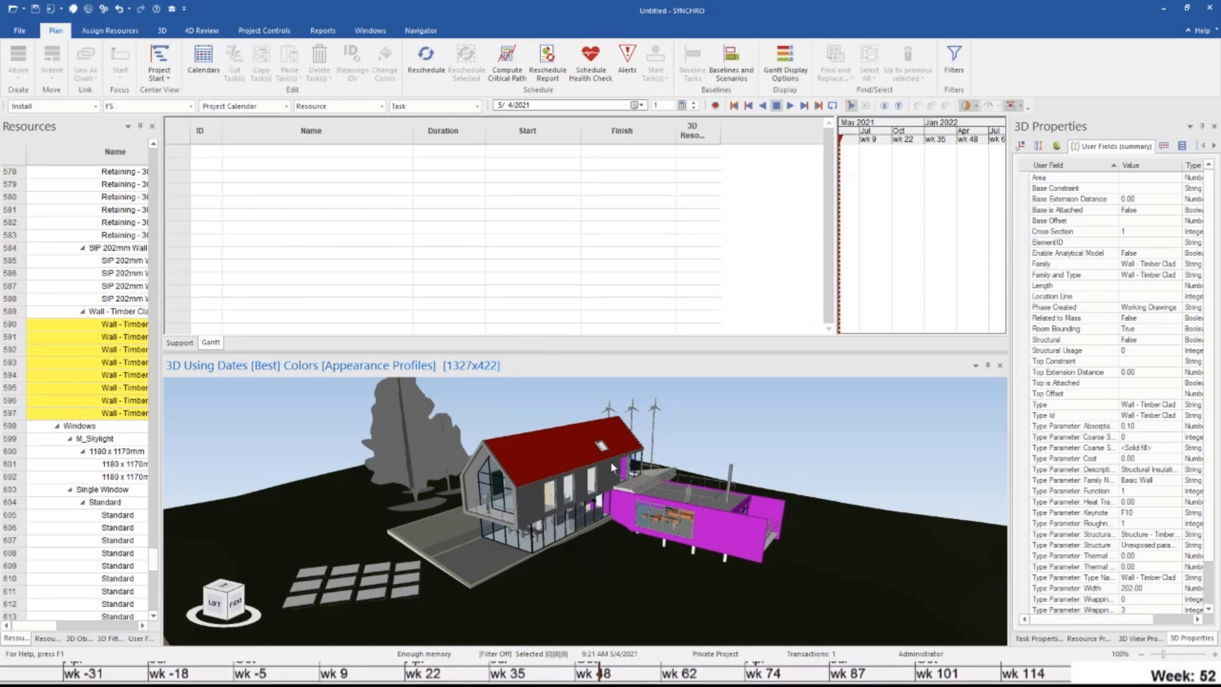
scroll(613, 467, "up", 3)
scroll(564, 505, "up", 2)
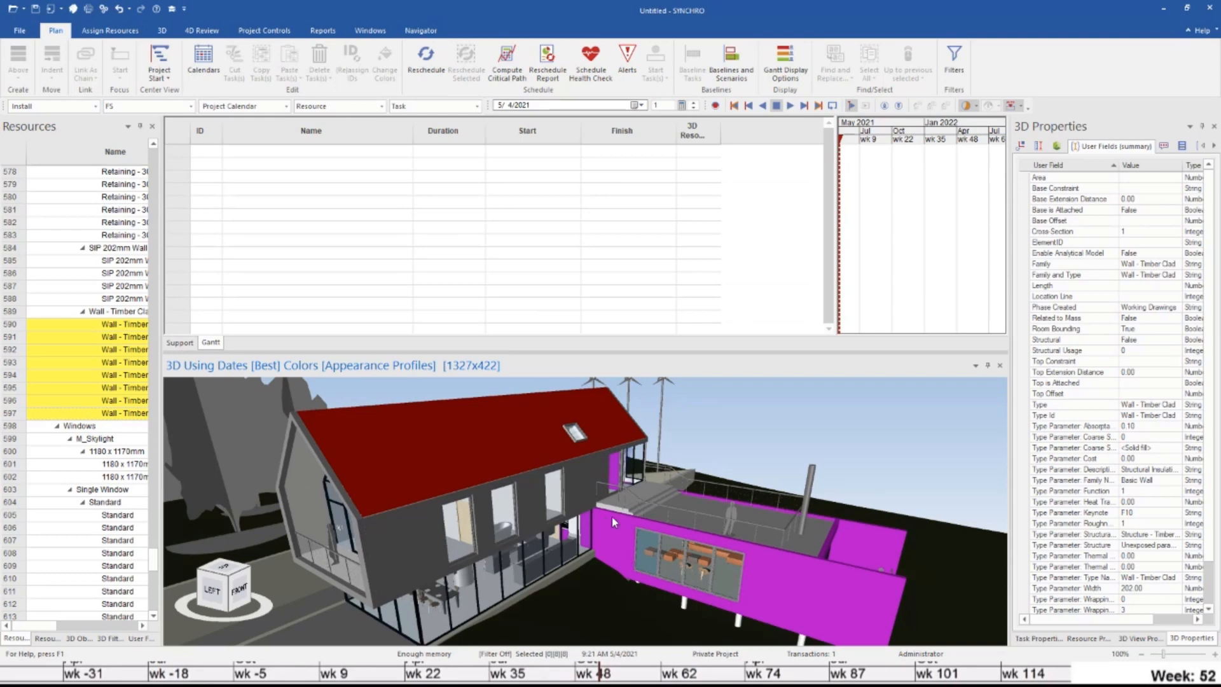
left_click_drag(615, 530, 247, 151)
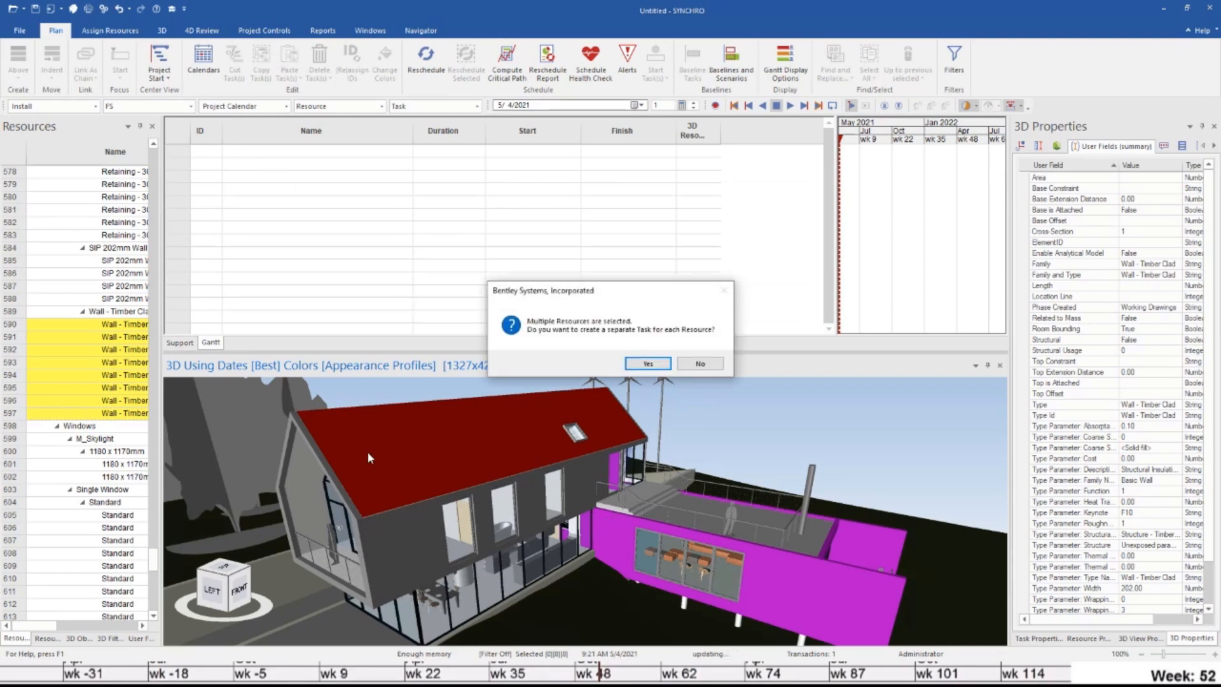
left_click(646, 365)
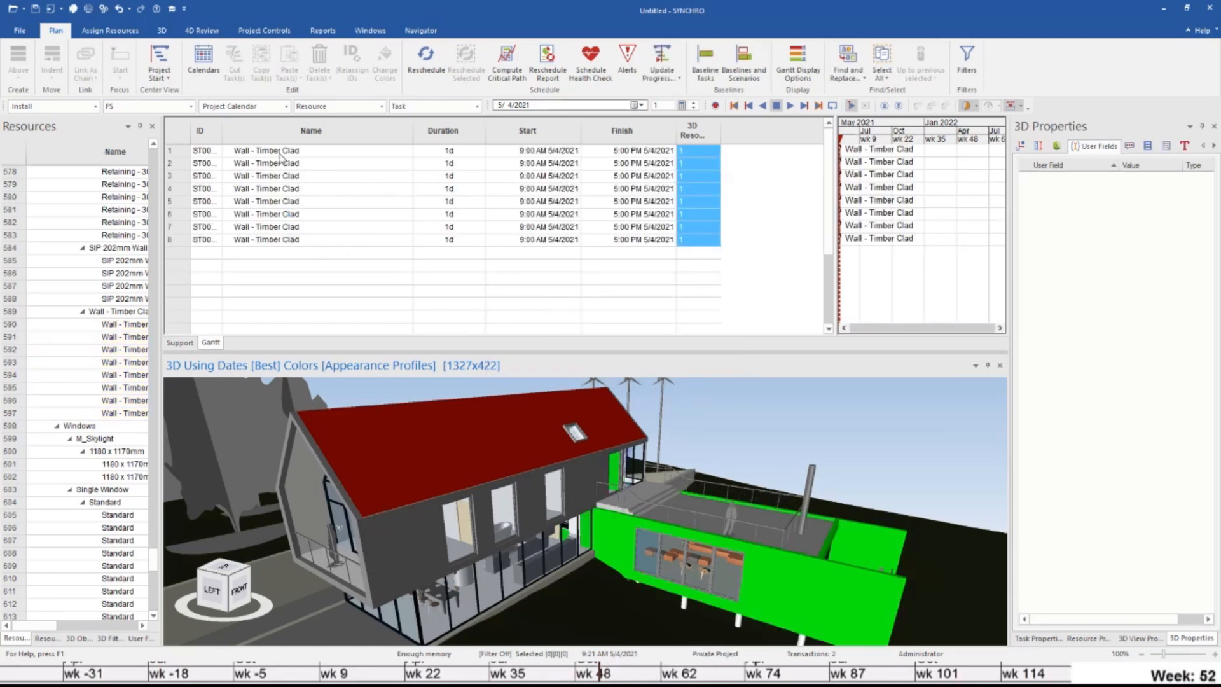
key("ctrl+z")
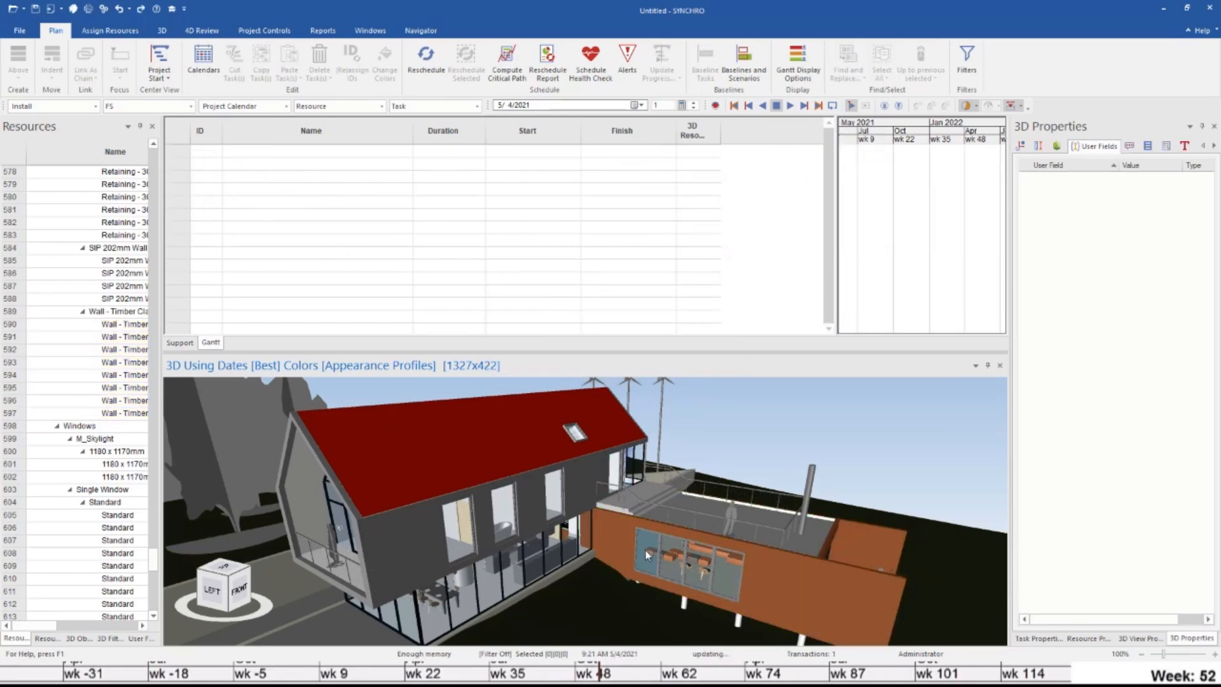
Select all objects sharing the front timber wall's Family and Type value and assign them together to a single new task
left_click(813, 581)
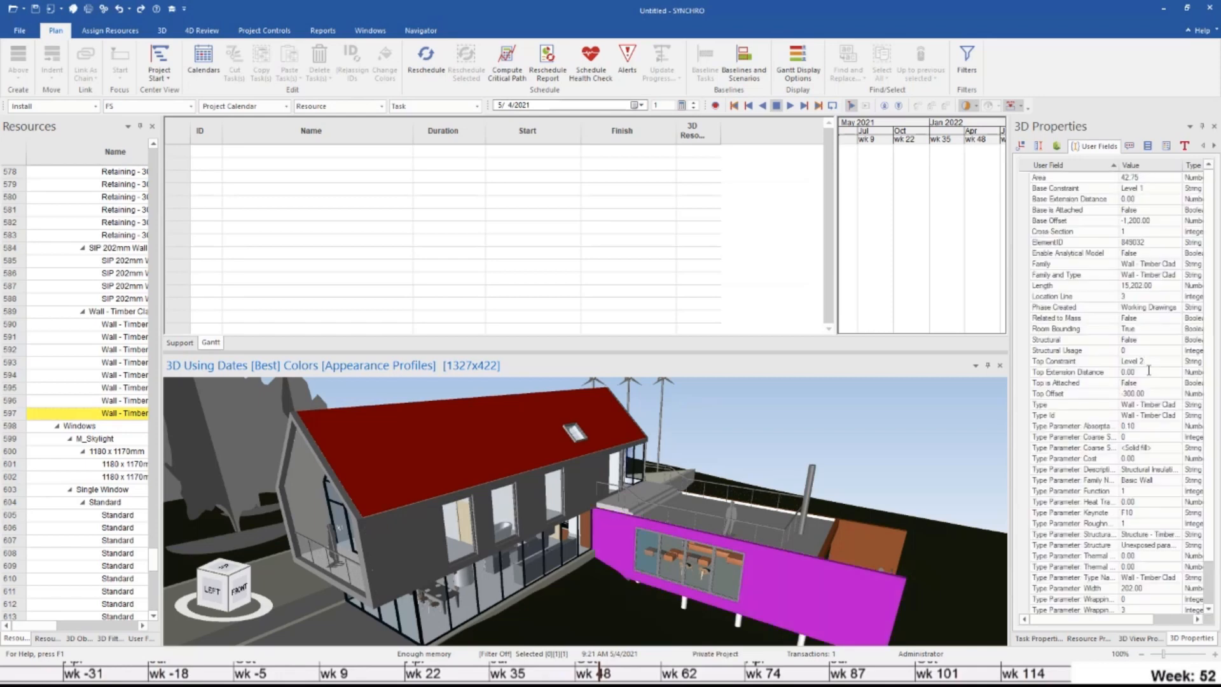
right_click(1128, 275)
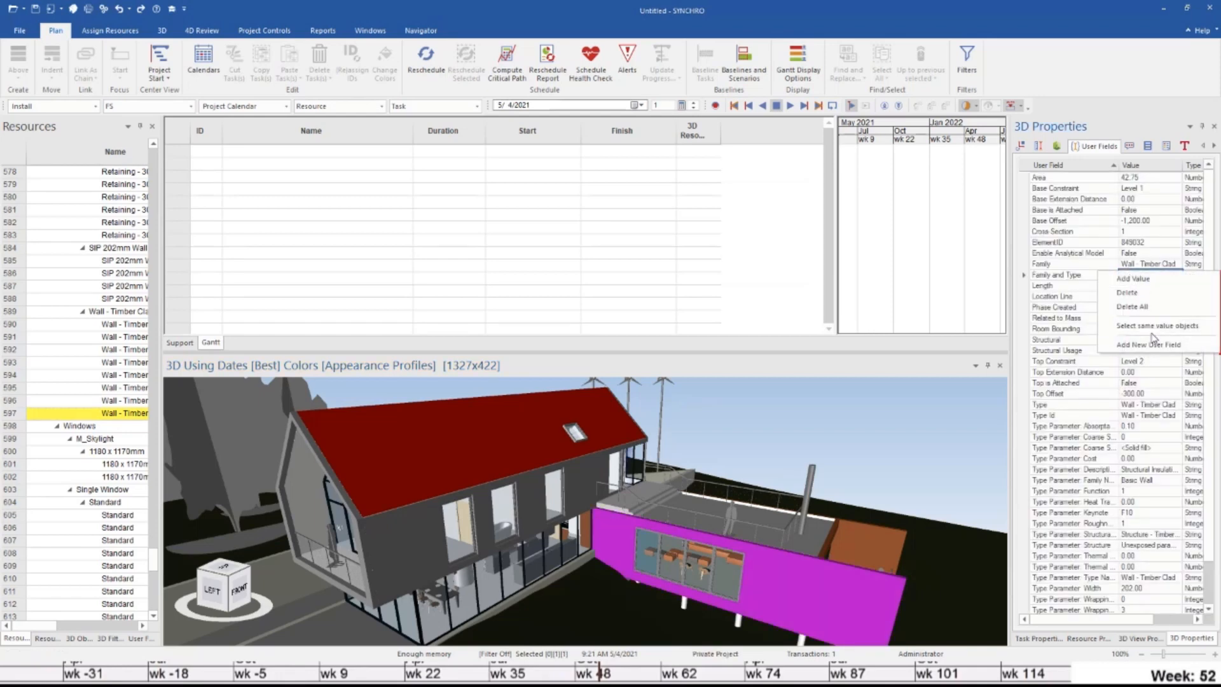
left_click(1154, 327)
left_click_drag(773, 586, 394, 155)
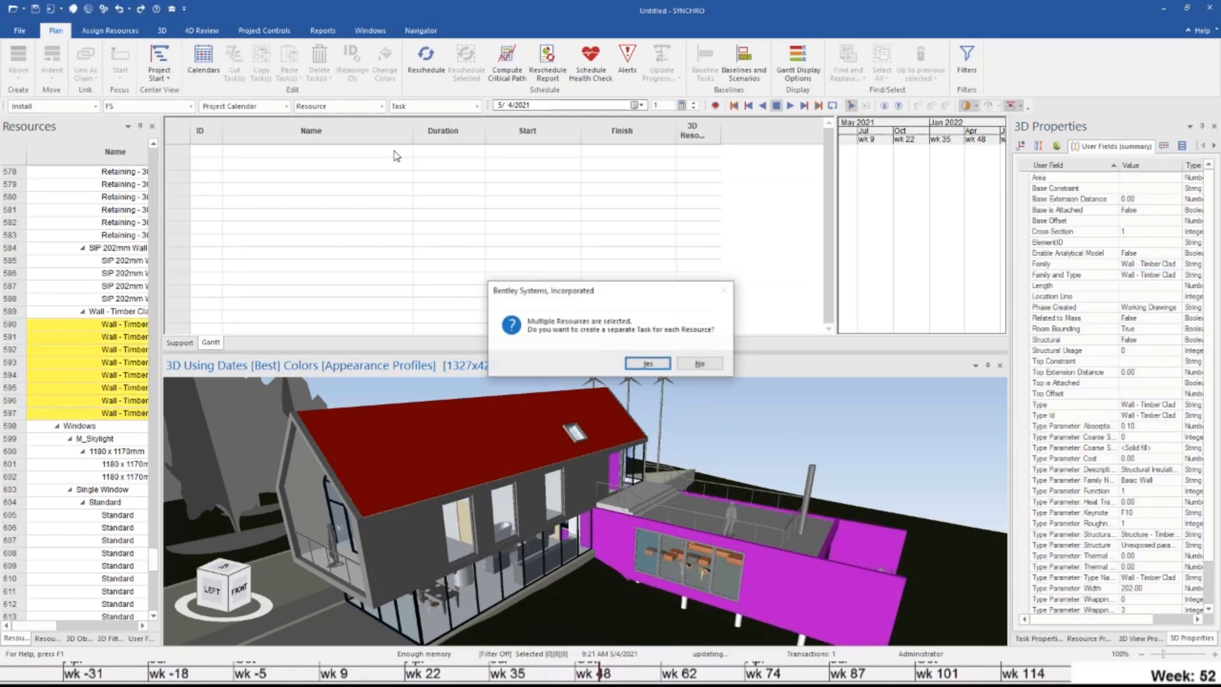
left_click(700, 364)
Rename the newly created timber wall task as Wall
left_click(300, 152)
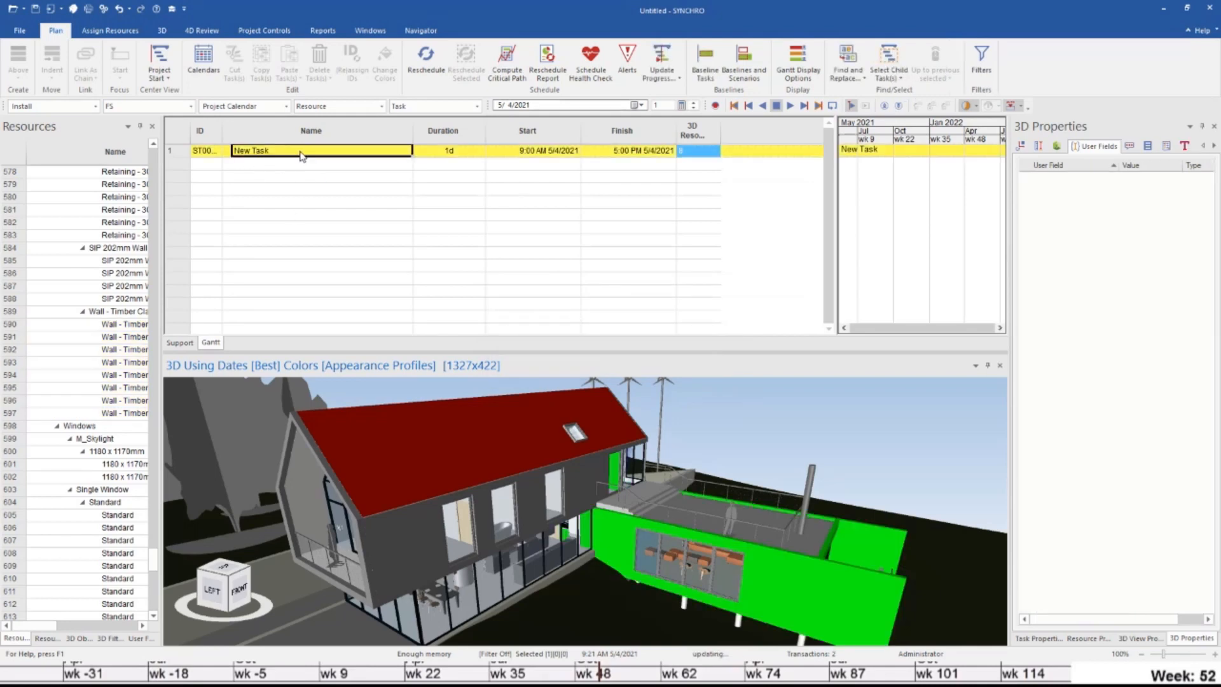
left_click(307, 151)
key("ctrl+a")
type("w")
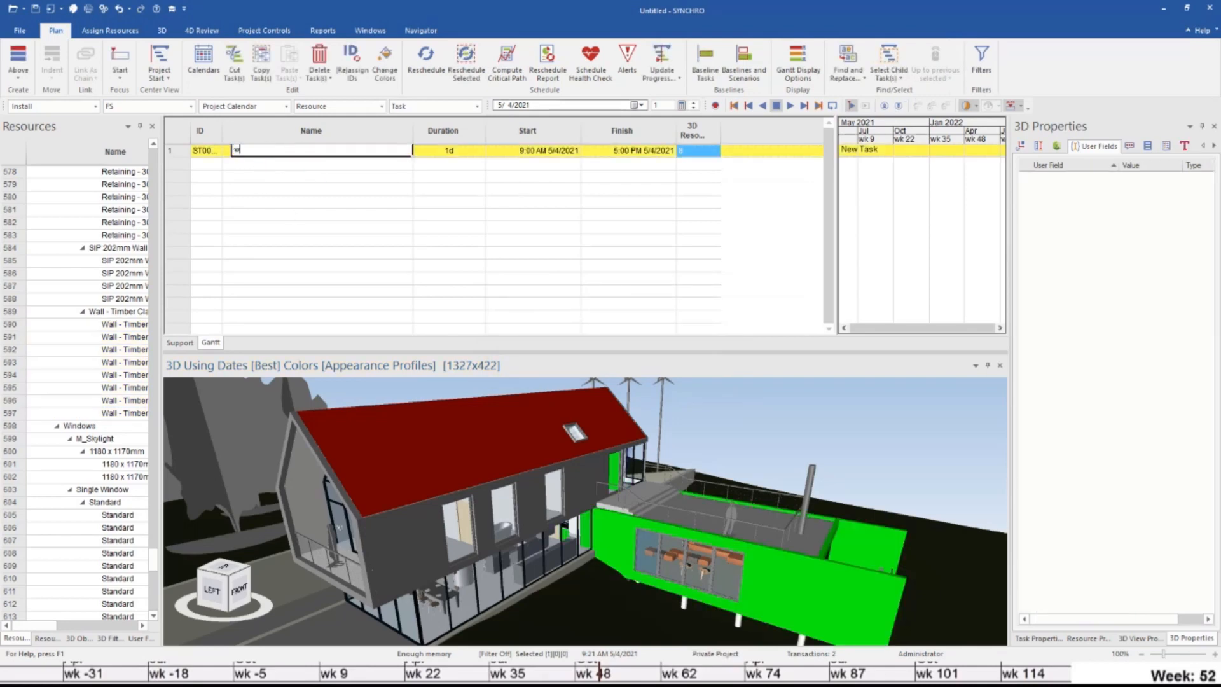
type("all")
key("Return")
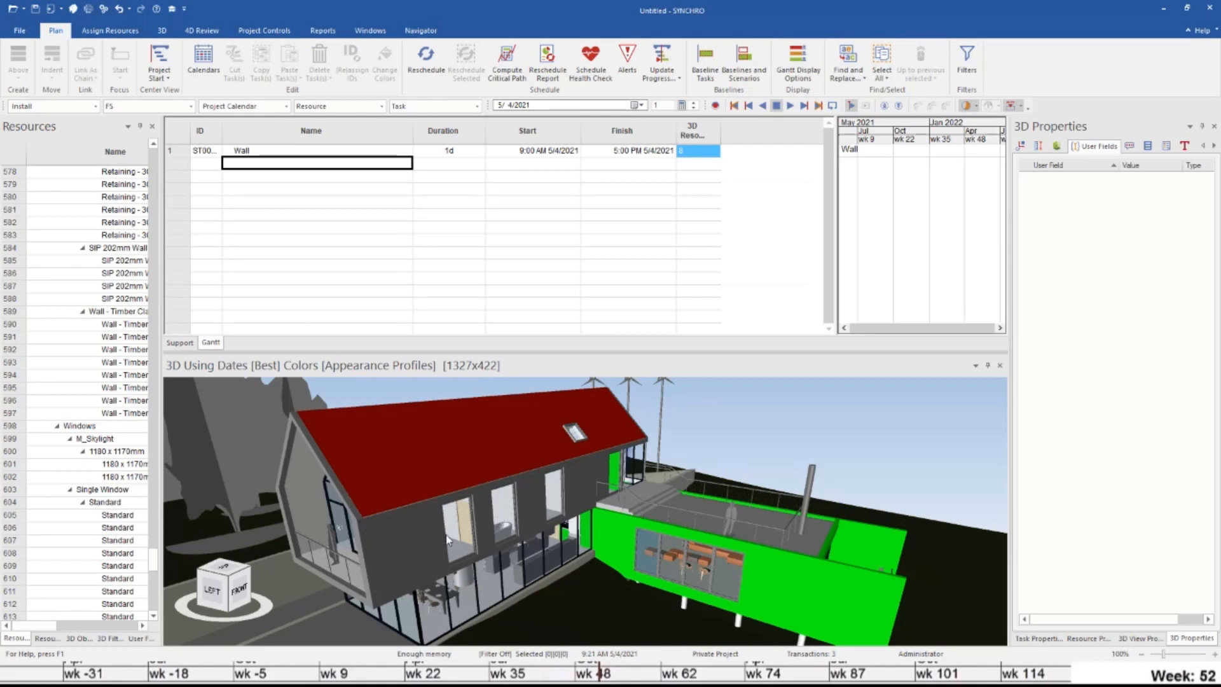
Delete the Wall task from the schedule
middle_click_drag(447, 540, 509, 577)
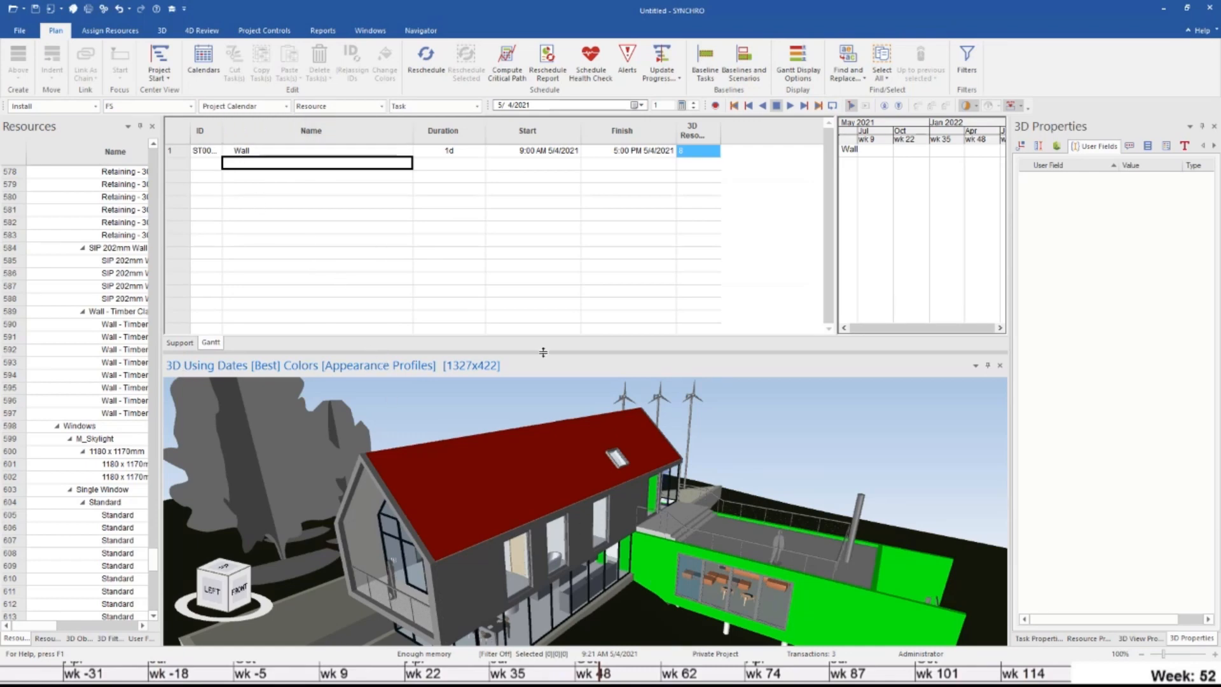
scroll(814, 589, "up", 3)
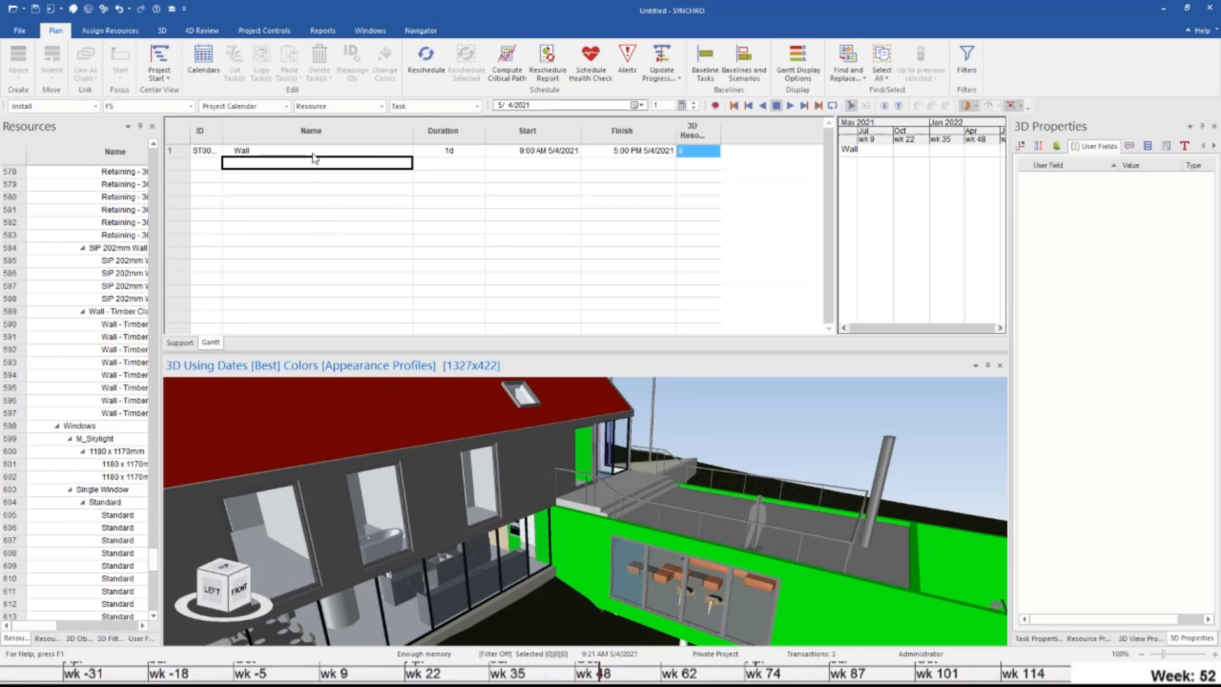
left_click(291, 153)
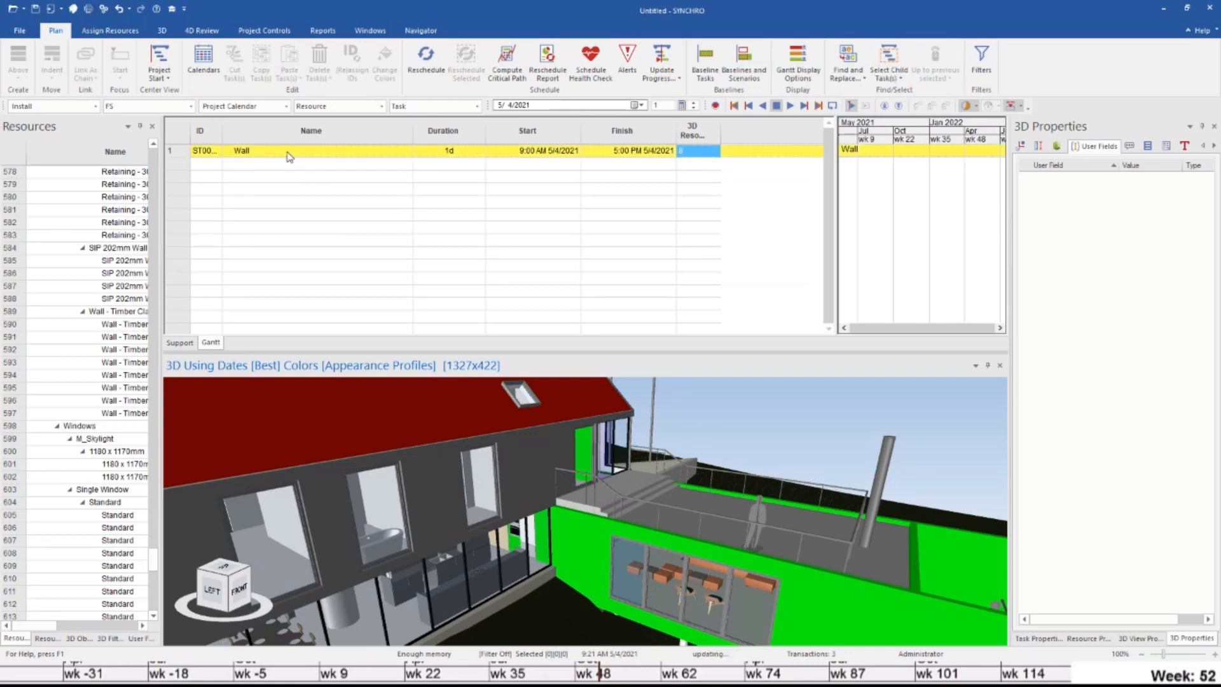
key("Delete")
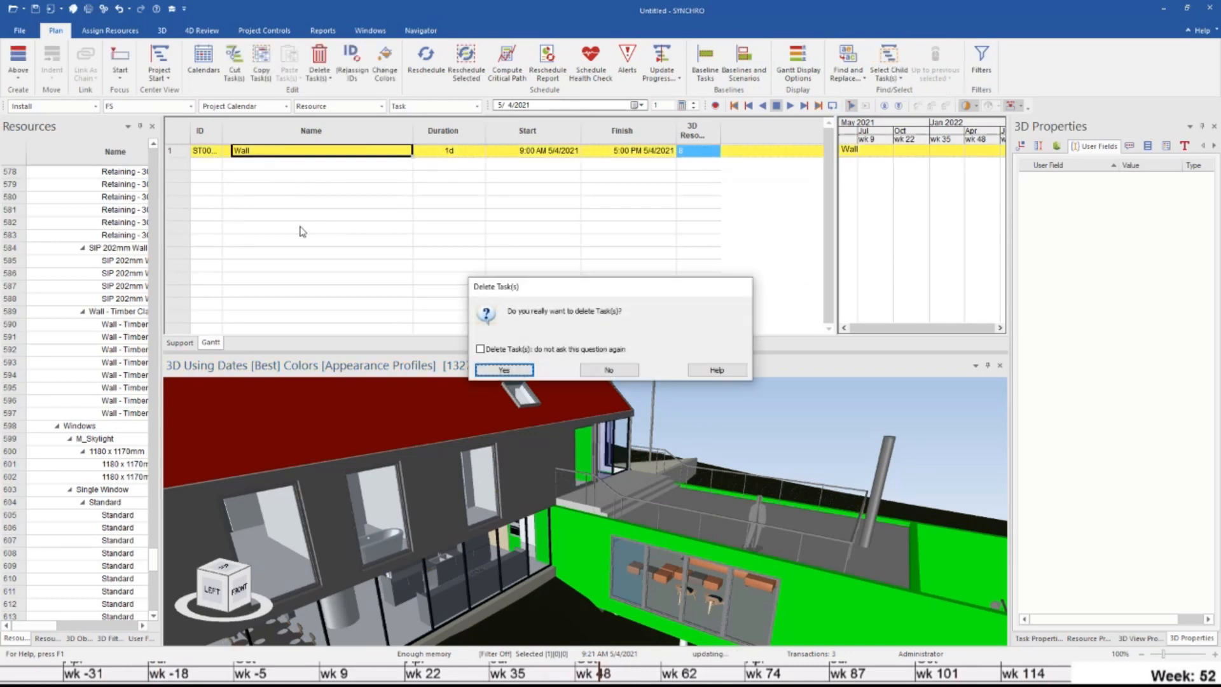
left_click(488, 366)
middle_click_drag(706, 535, 614, 520)
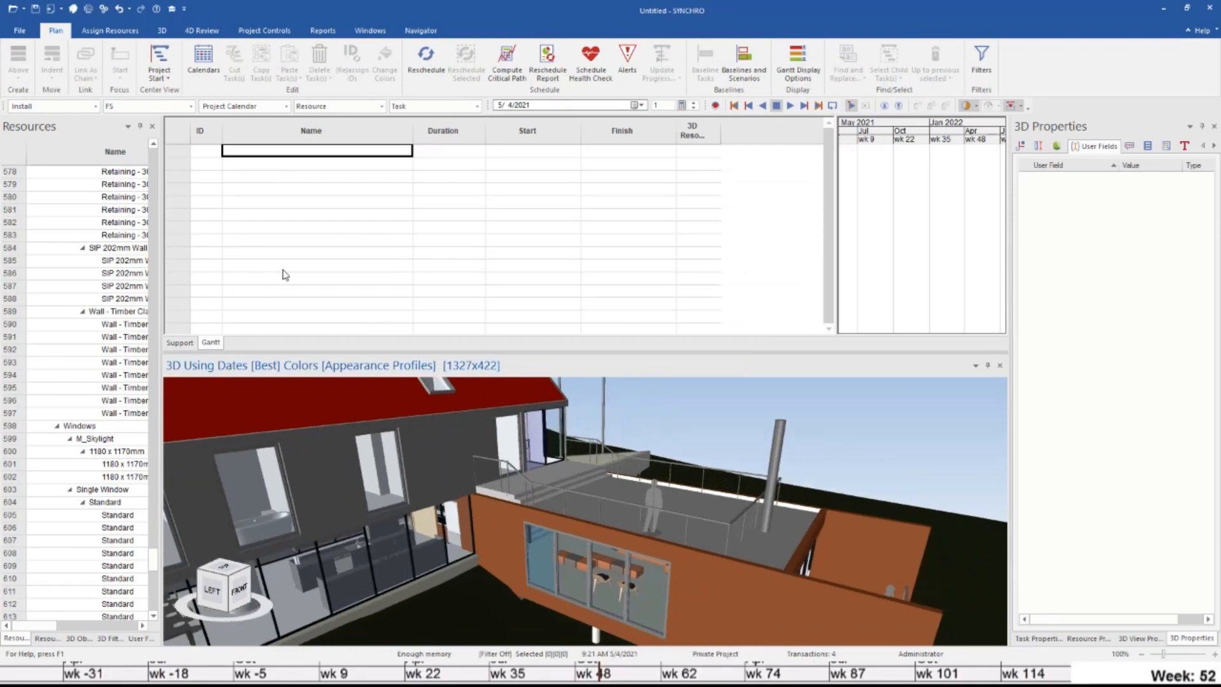
Add a new task named Install Wall to the empty Gantt table
left_click(240, 135)
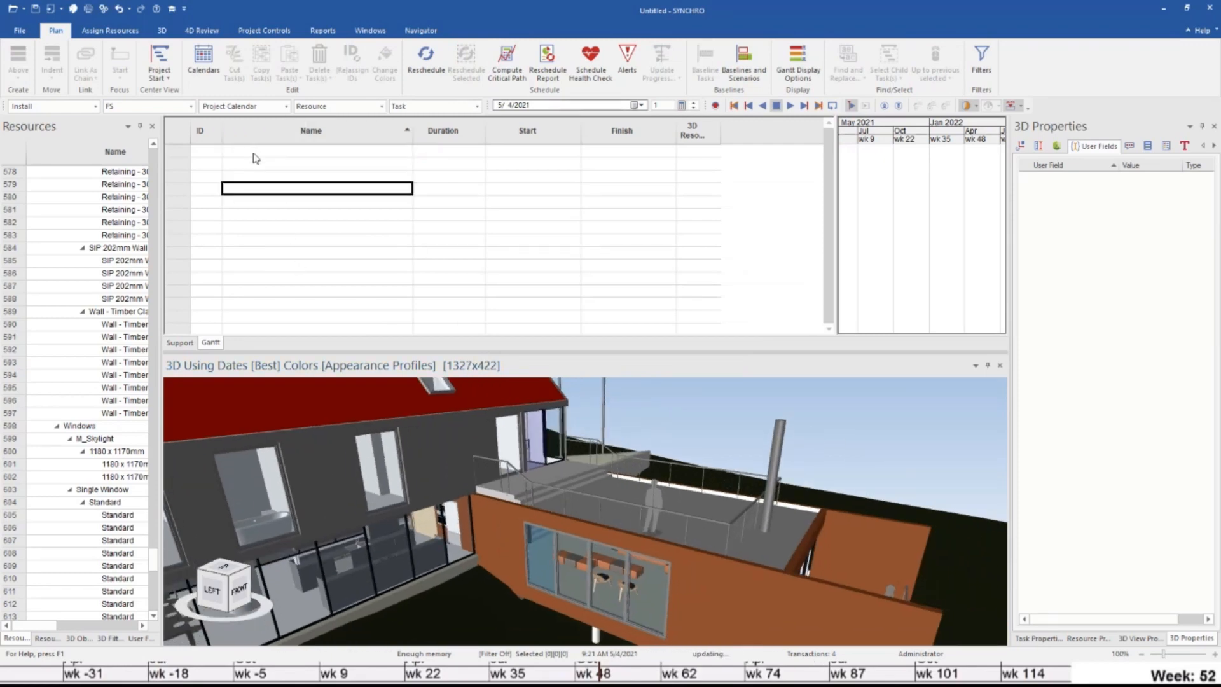
type("Wal")
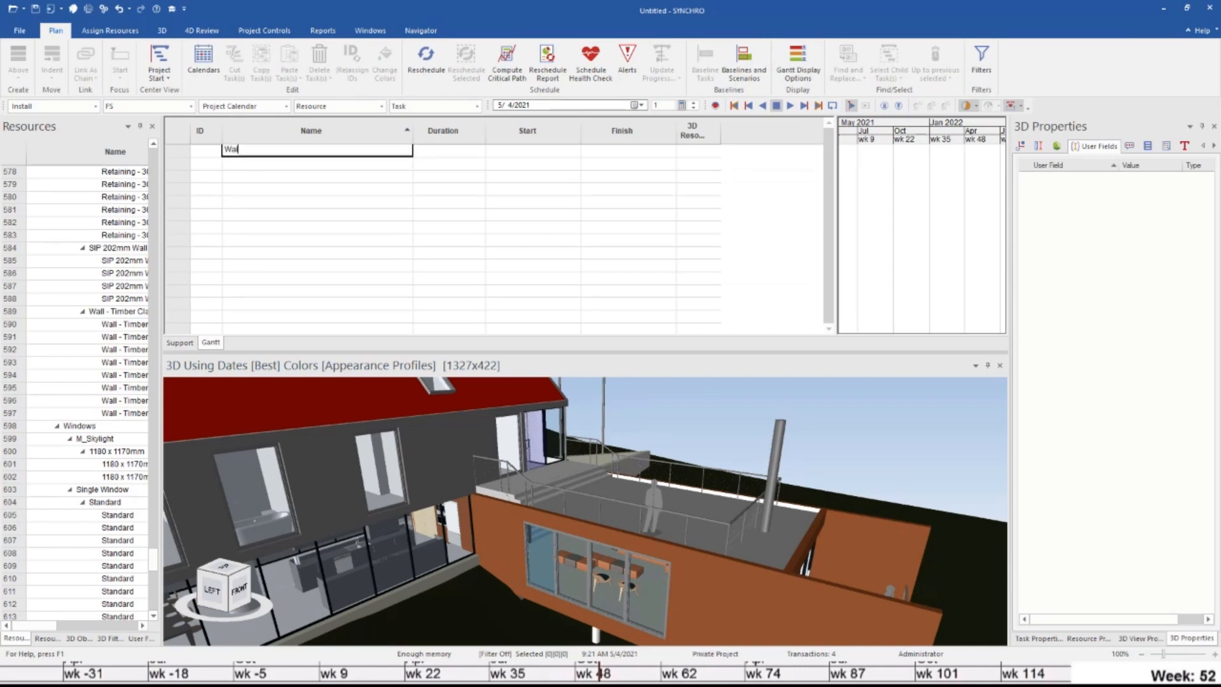
key("BackSpace")
key("BackSpace")
type("Install Wall")
key("Return")
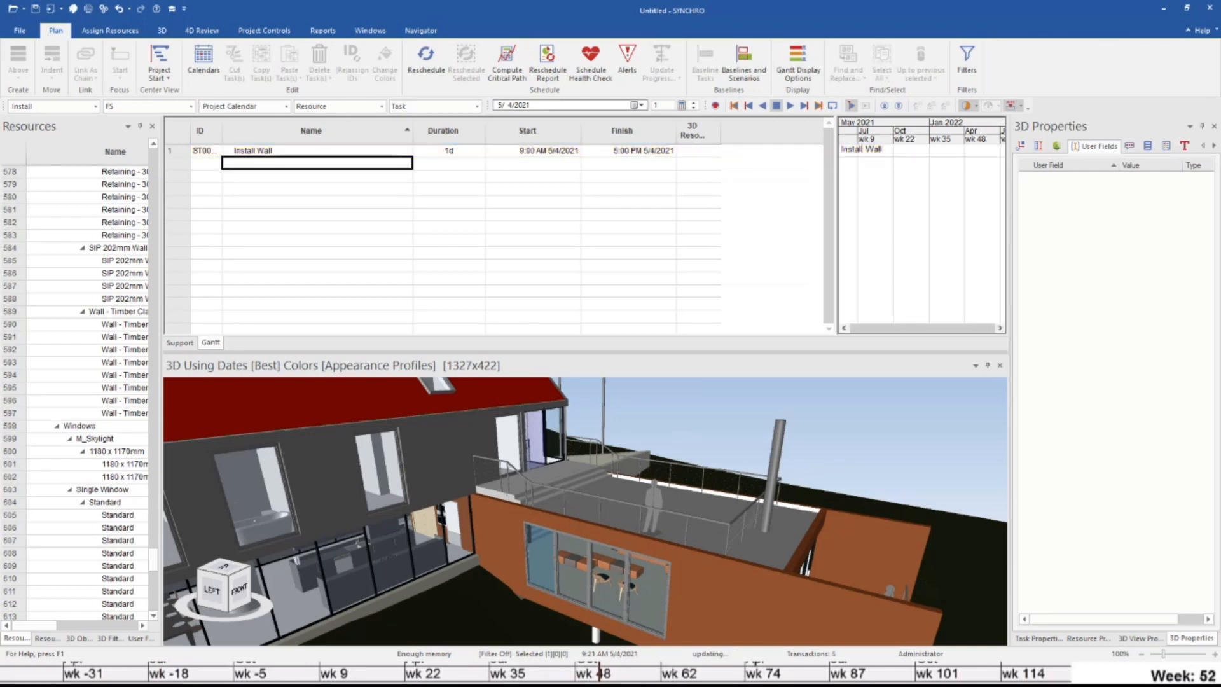
Select three timber-clad walls of the extension together: its two long side walls and the strip above the end glazing
left_click(767, 597)
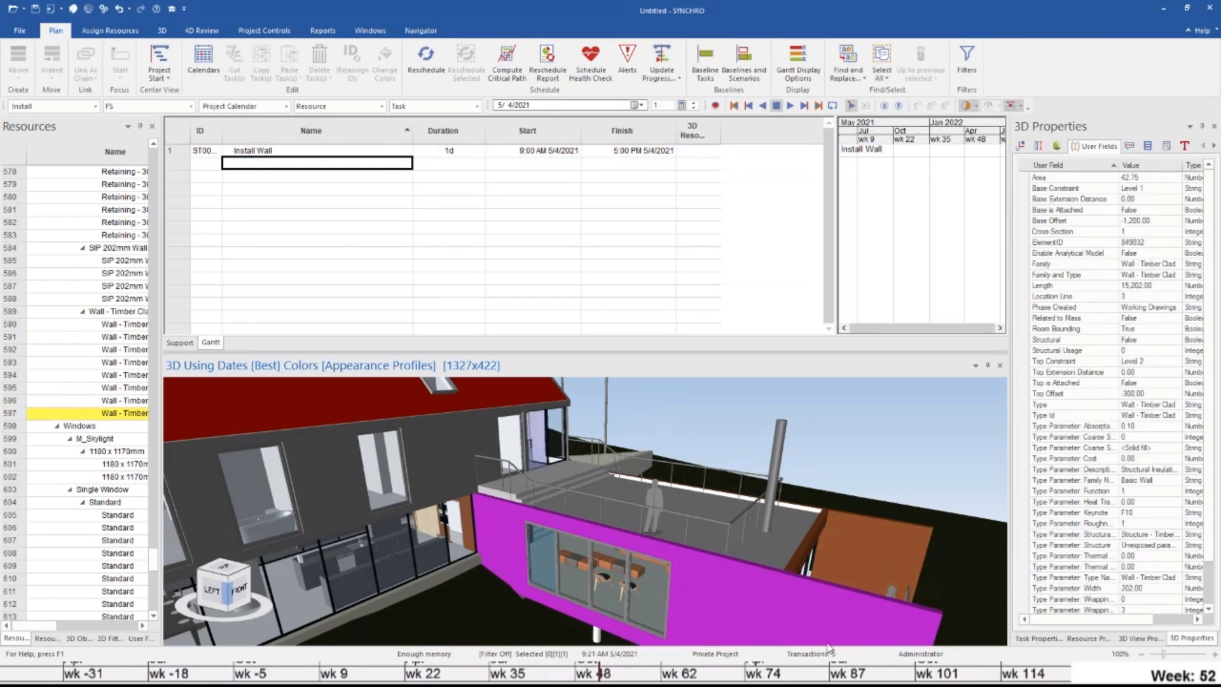
left_click(841, 570, "ctrl")
middle_click_drag(786, 536, 597, 535)
scroll(598, 534, "up", 5)
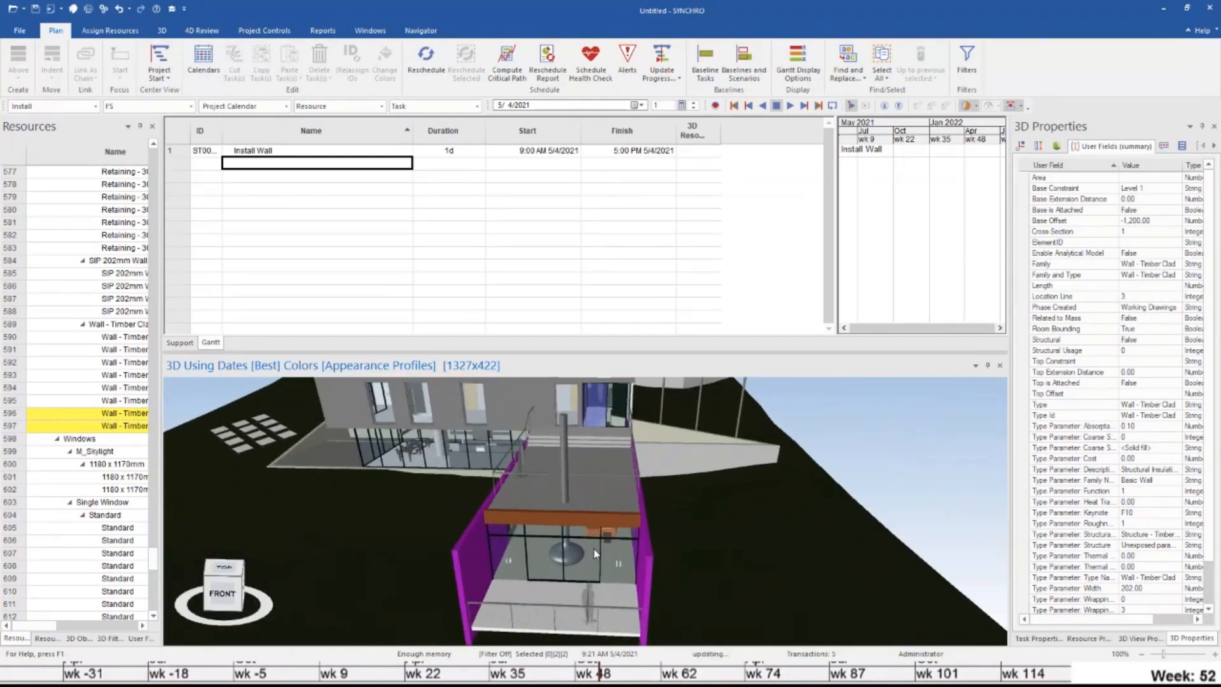
left_click(594, 506, "ctrl")
middle_click_drag(643, 494, 392, 482)
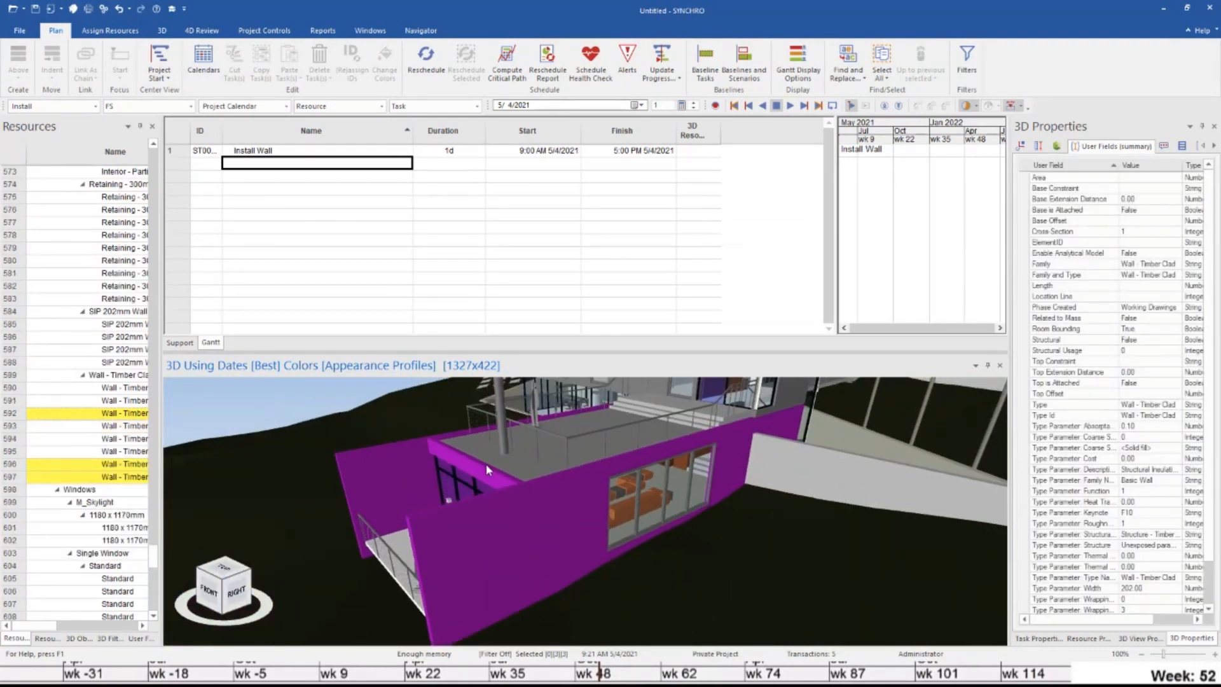
middle_click_drag(779, 507, 210, 153)
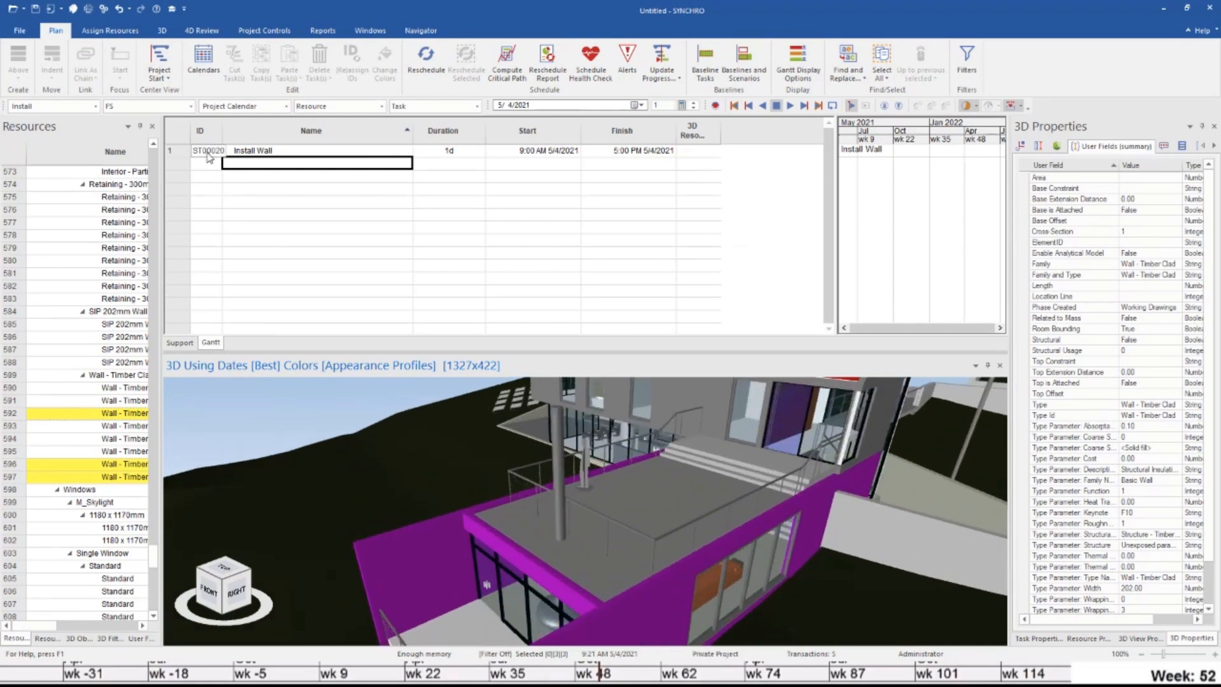
Create a separate task for each selected wall beneath the Install Wall task
left_click(262, 151)
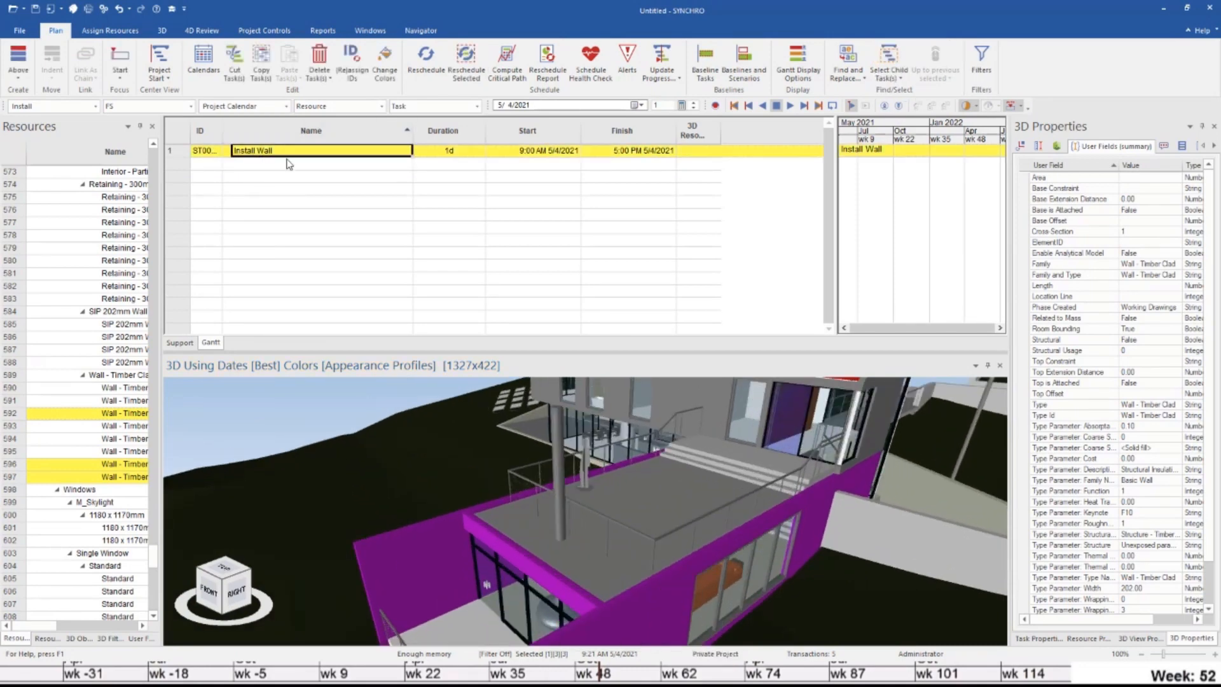
right_click(496, 542)
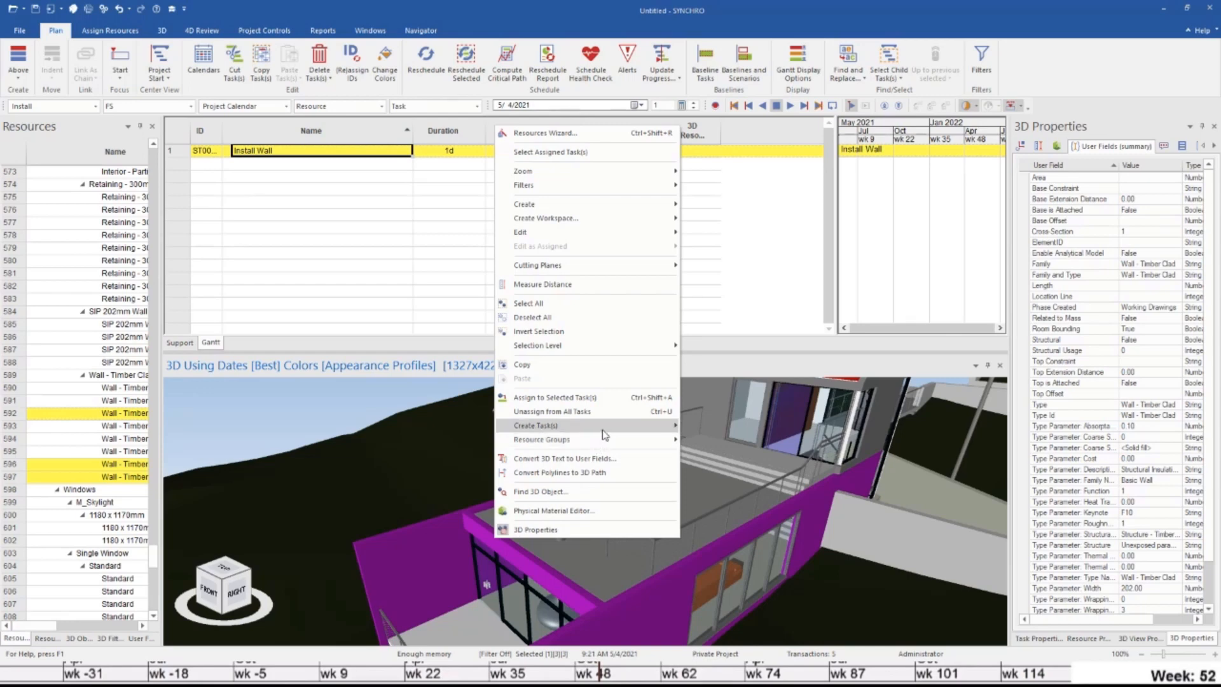
mouse_move(603, 427)
left_click(753, 440)
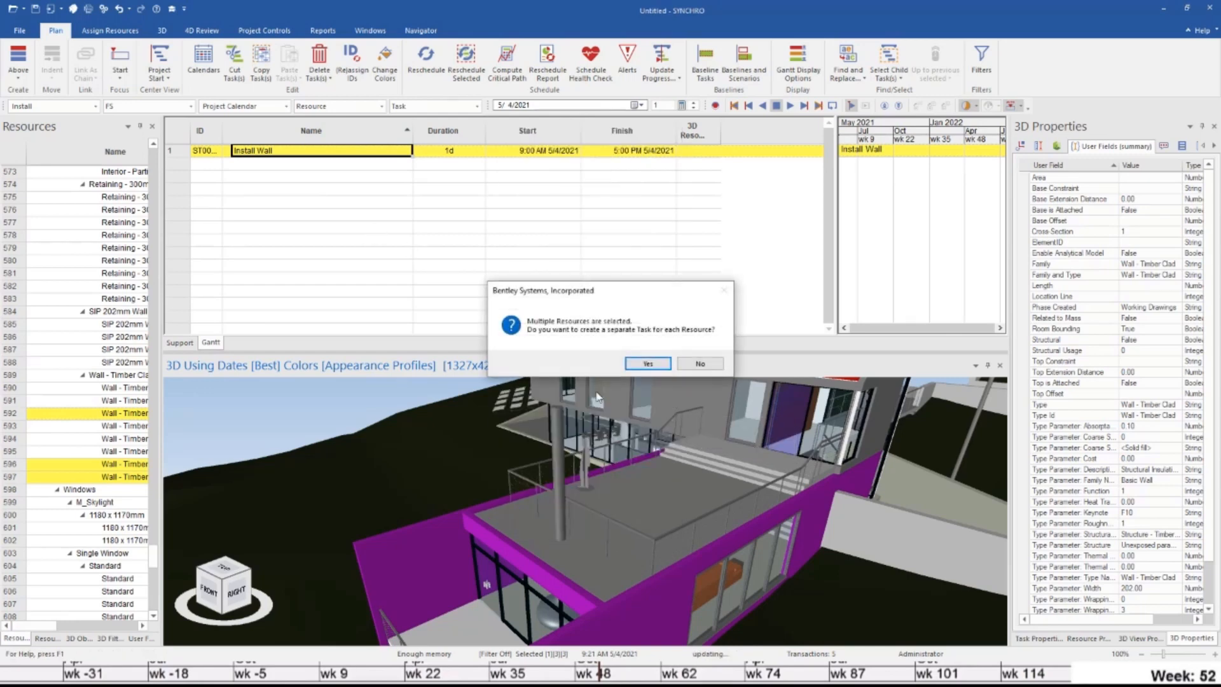
left_click(647, 363)
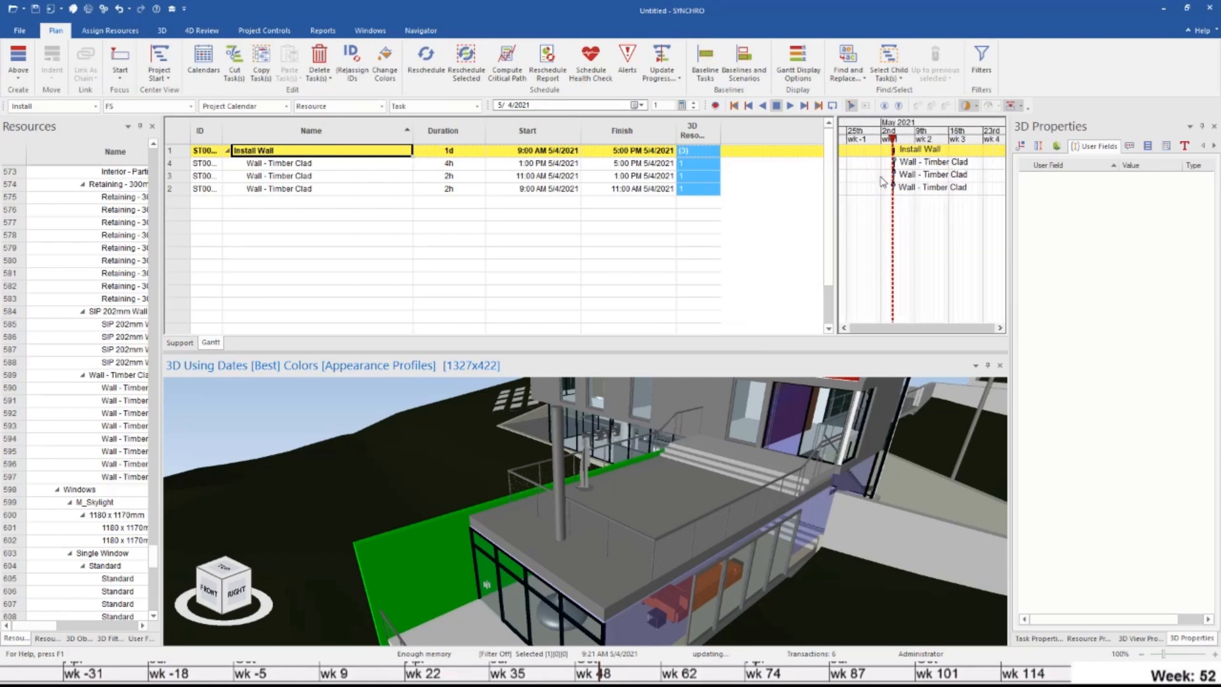
Reschedule the project ASAP from the 04 May 2021 data date and reset the task list's sorting by name
left_click(426, 60)
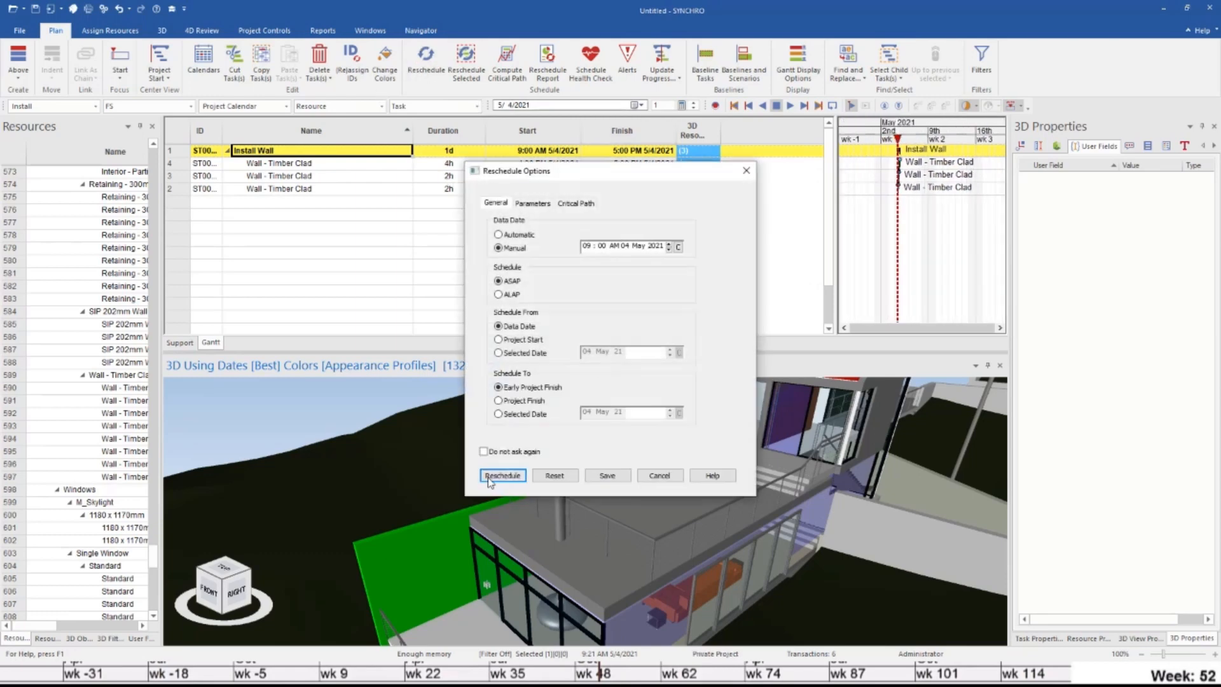
left_click(496, 476)
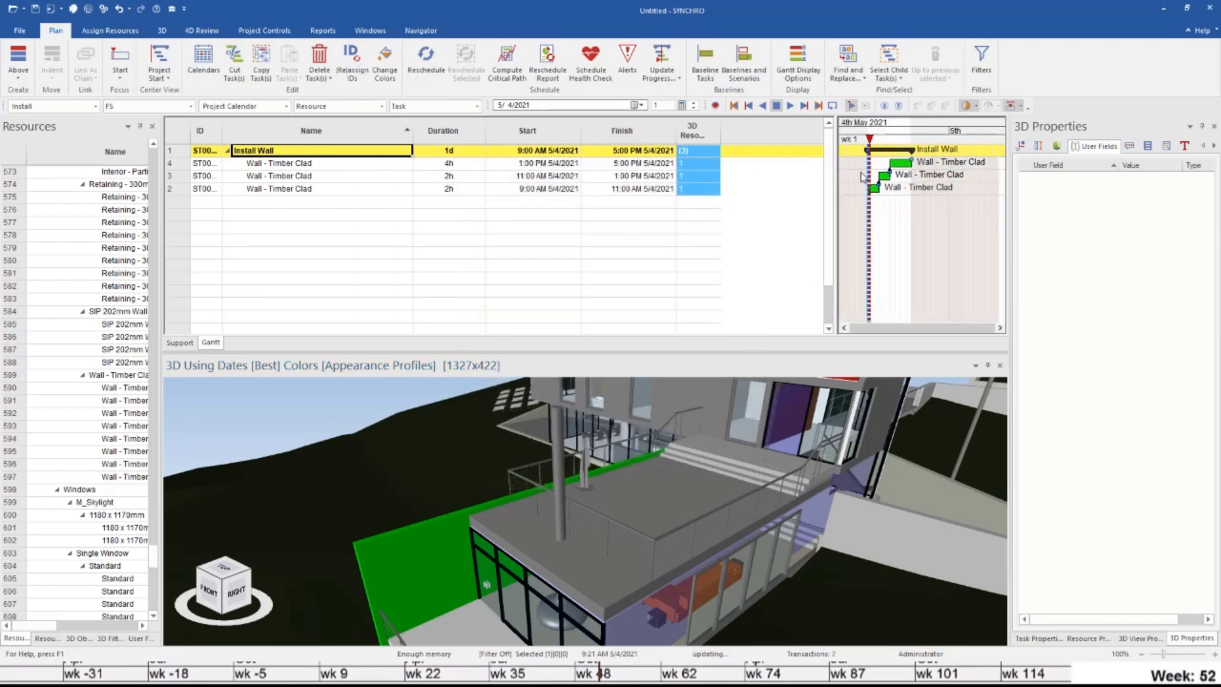
left_click(318, 135)
Move the focus time from before the tasks start to about 2:28 PM on 5/4/2021 to examine the wall installation sequence
scroll(908, 241, "down", 2)
mouse_move(883, 139)
left_mouse_down()
mouse_move(905, 145)
mouse_move(866, 144)
left_mouse_up()
scroll(666, 561, "down", 3)
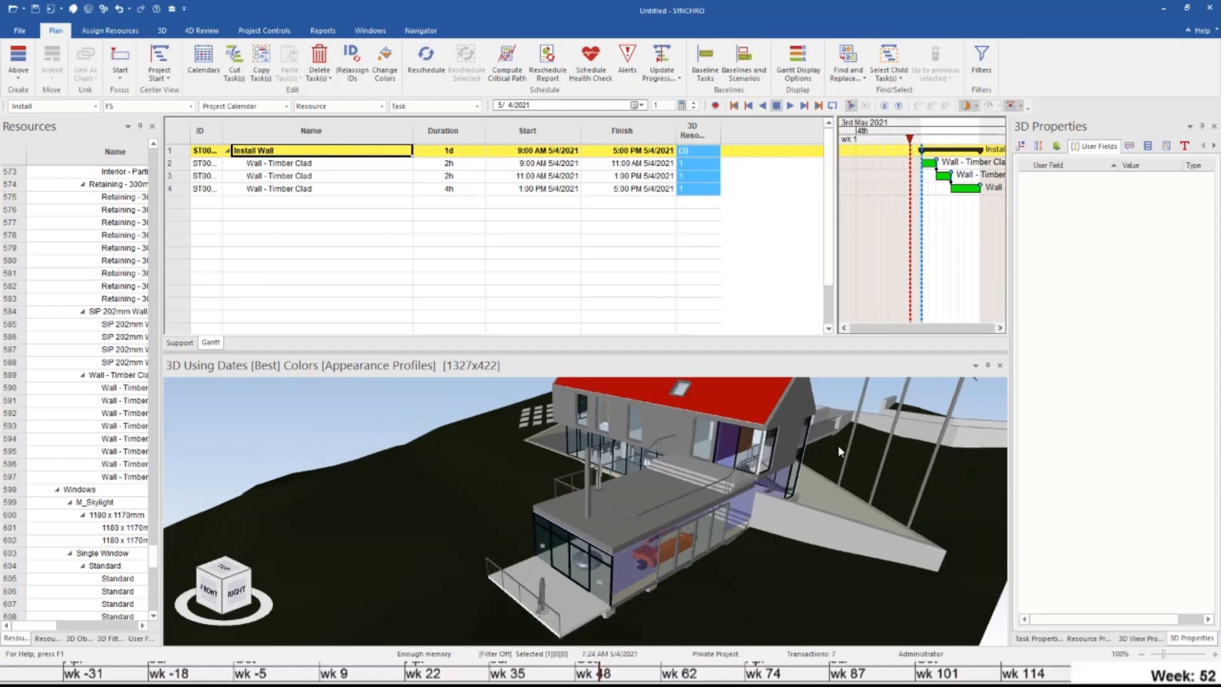
left_click_drag(557, 506, 610, 489)
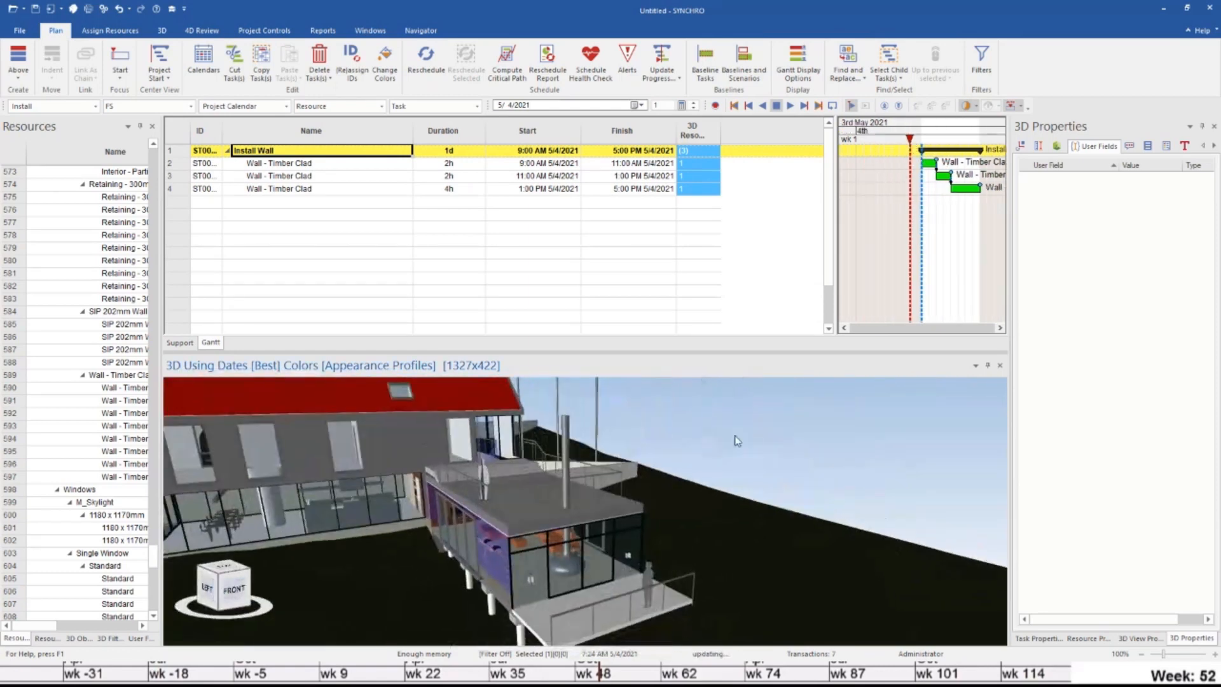
left_click_drag(922, 138, 961, 141)
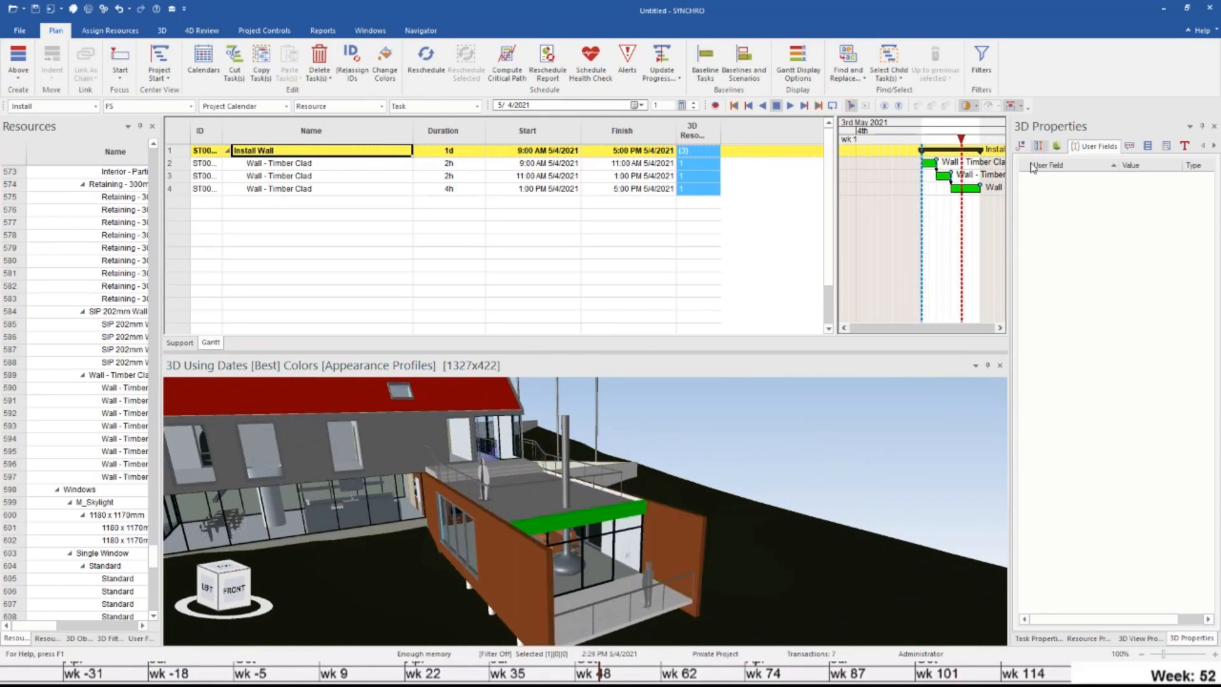
Delete the Install Wall task together with its three timber-clad wall subtasks
left_click(318, 189)
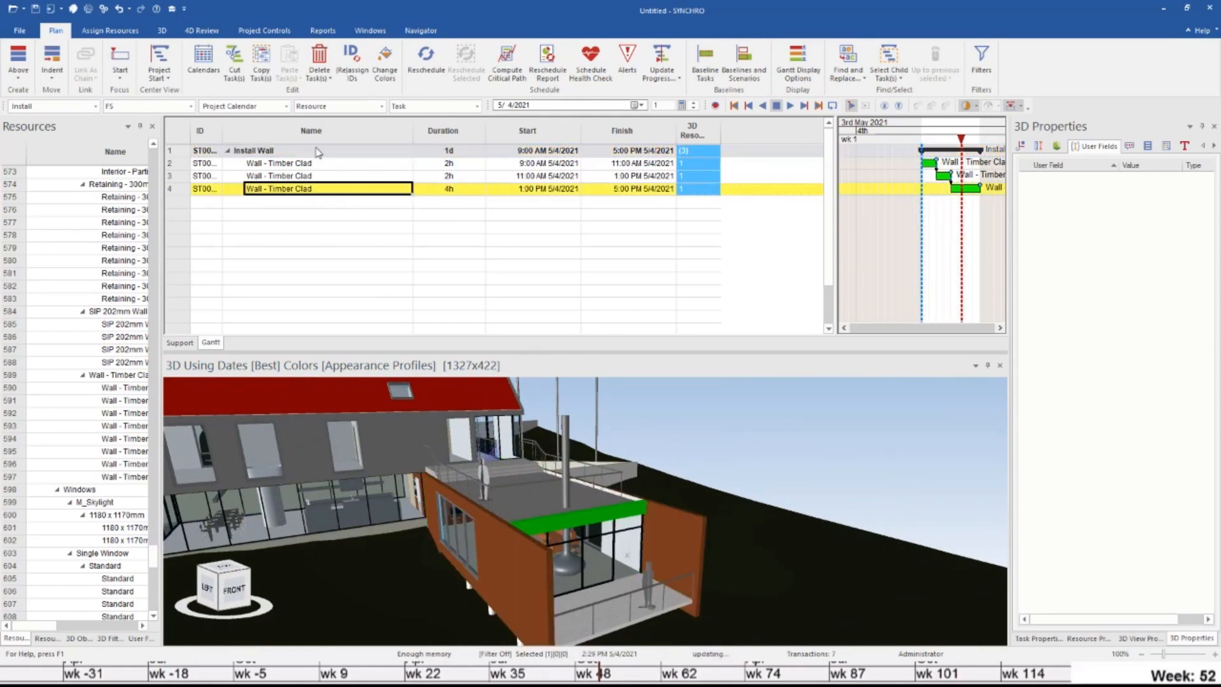
left_click(317, 151, "shift")
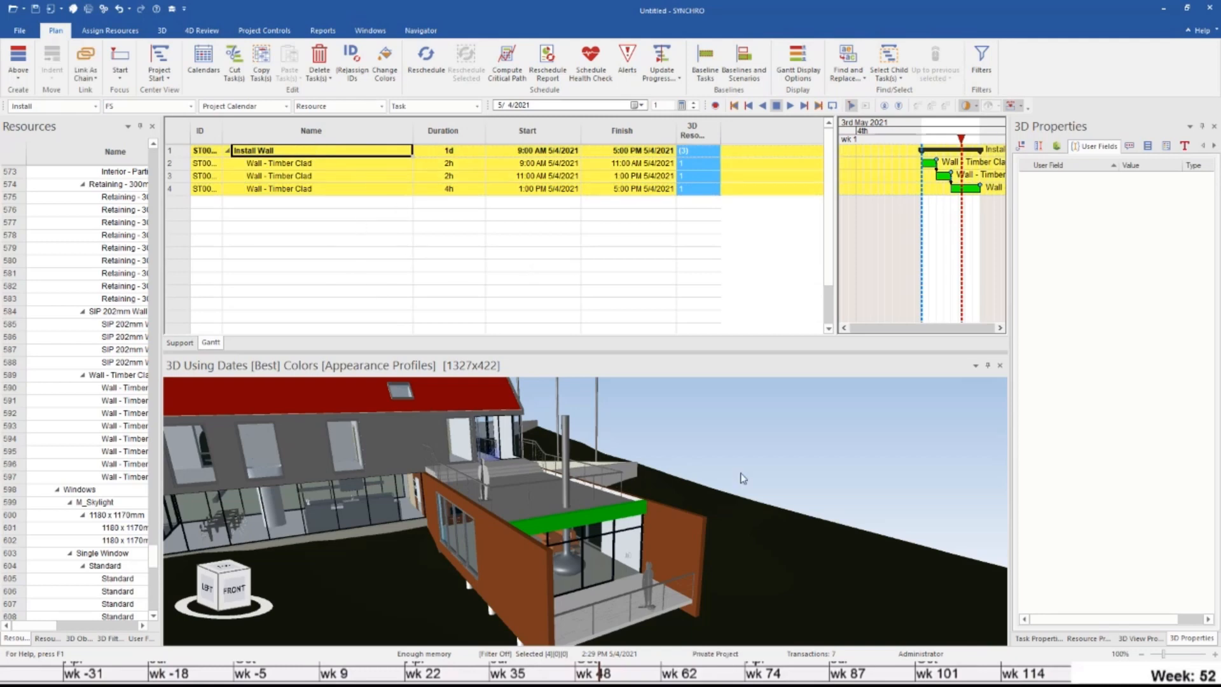
key("Delete")
key("Return")
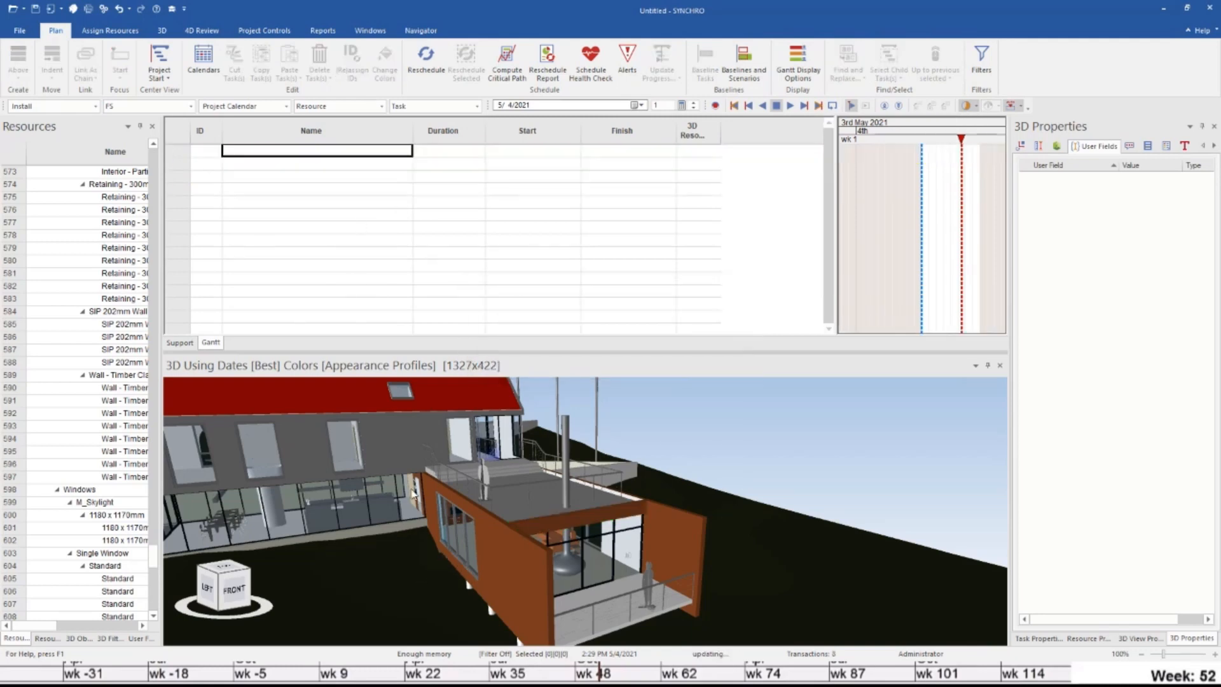
Add a new task named Install Glass to the empty Gantt table
middle_click_drag(521, 497, 532, 531)
scroll(337, 539, "up", 6)
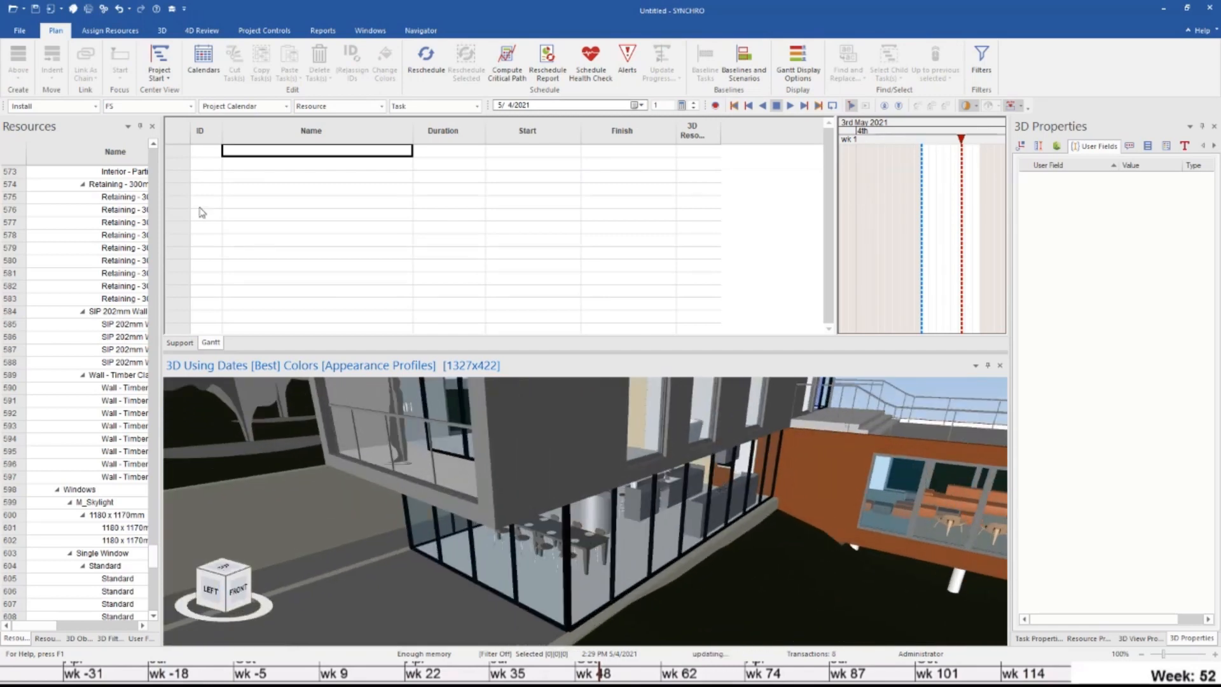
left_click(271, 152)
type("Install Gla")
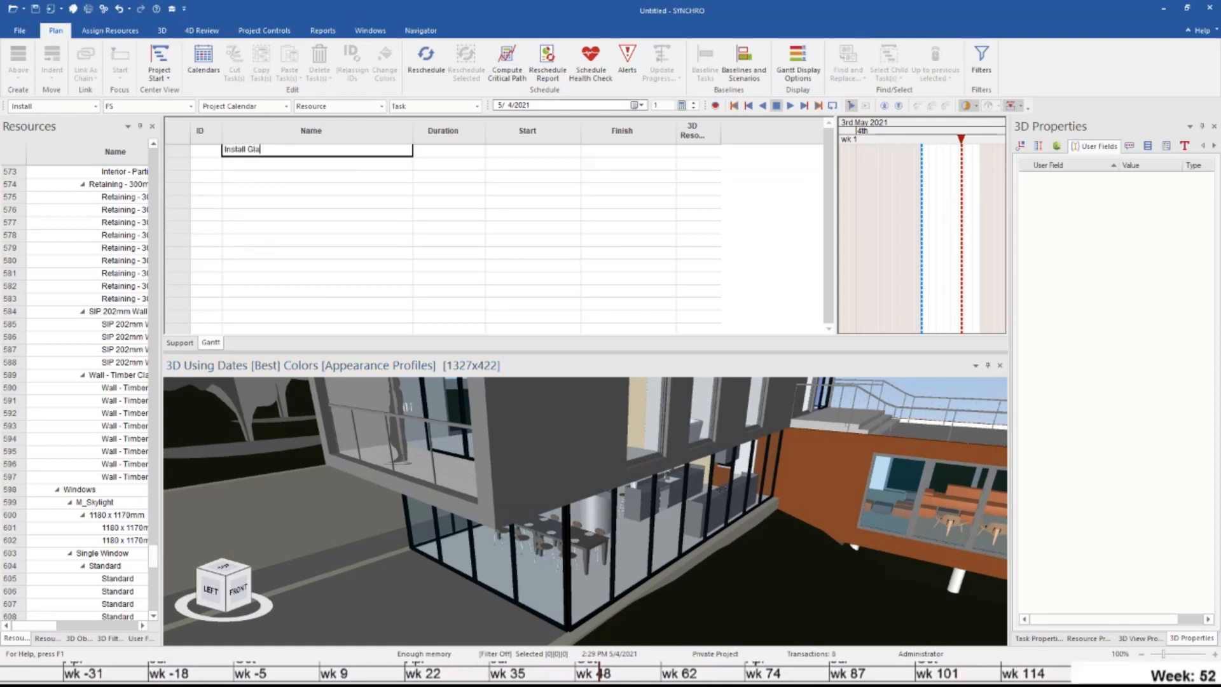
type("ss")
key("Return")
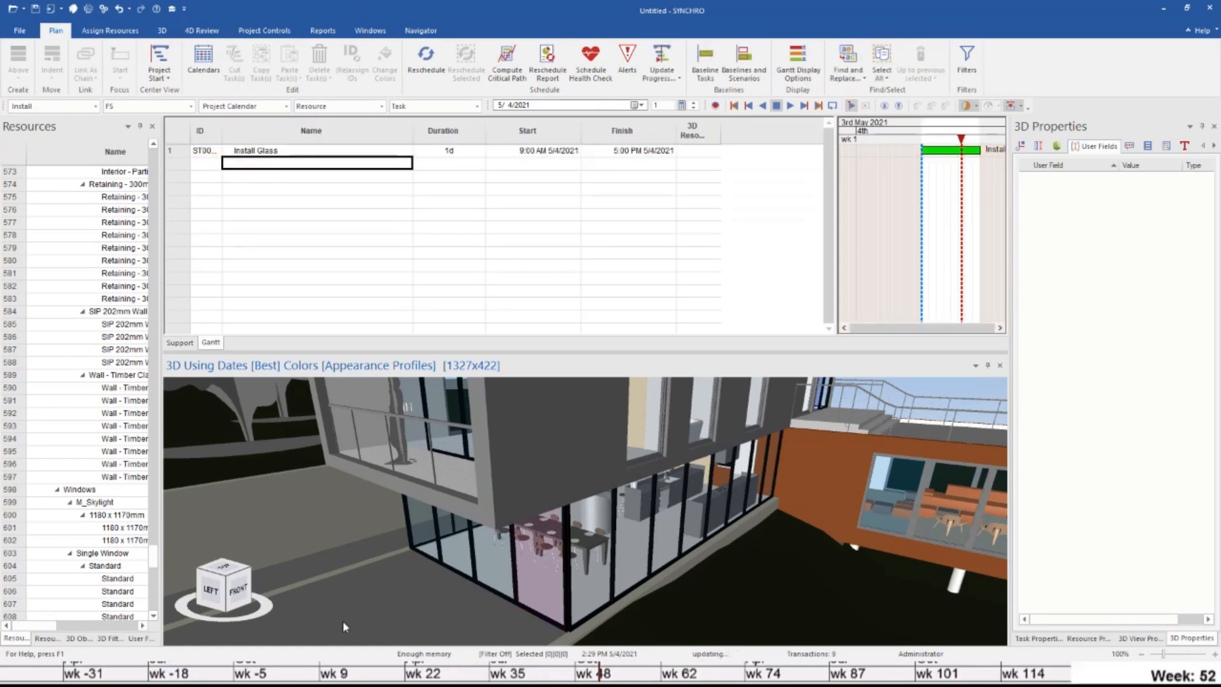
Select the ground-floor corner glass panel and all objects sharing its Family Parameter Type Name value, Glazed
left_click(344, 627)
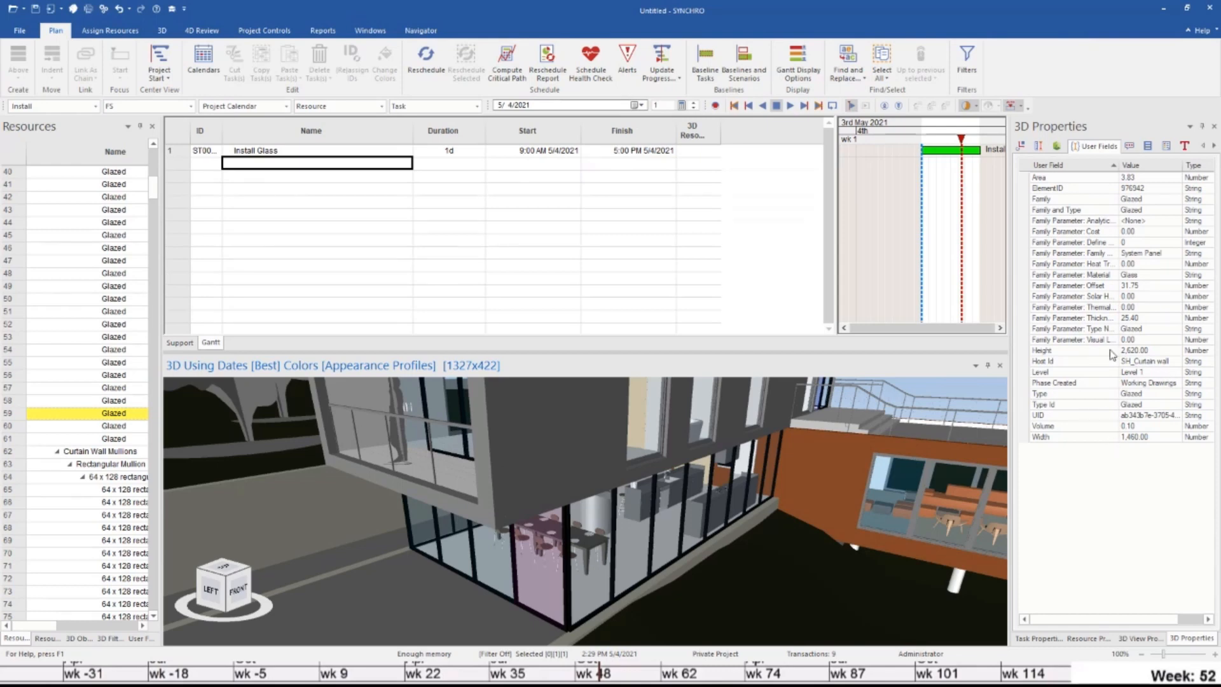
right_click(1137, 179)
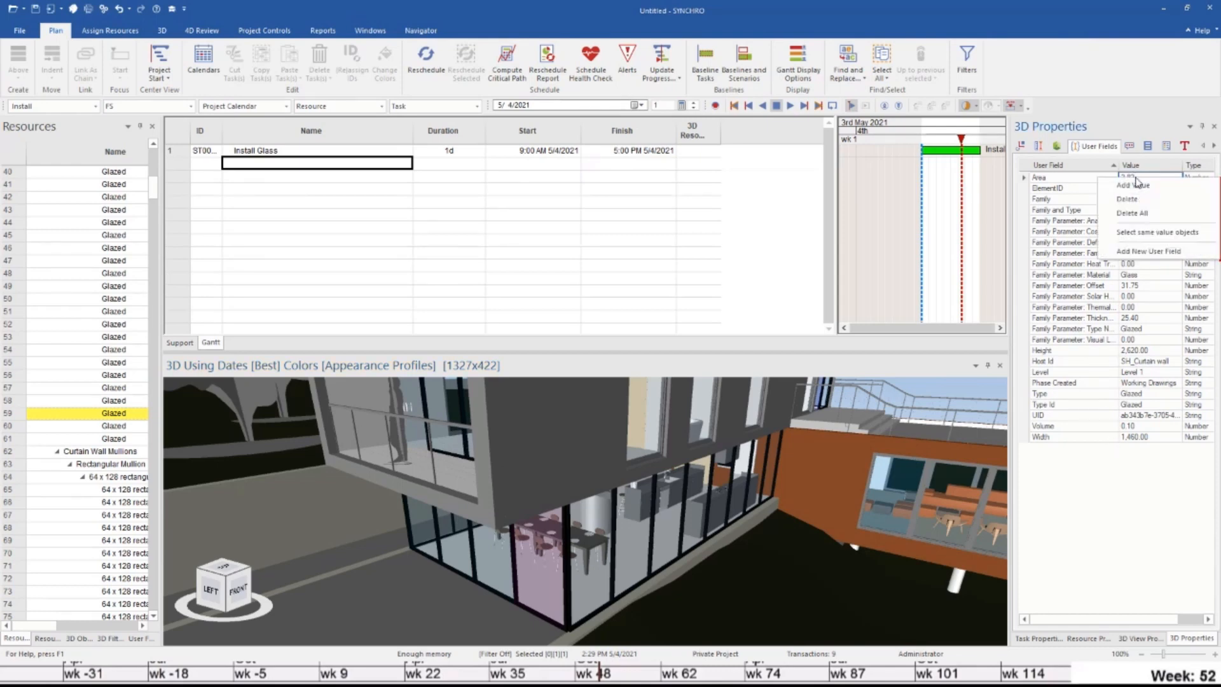
key("Escape")
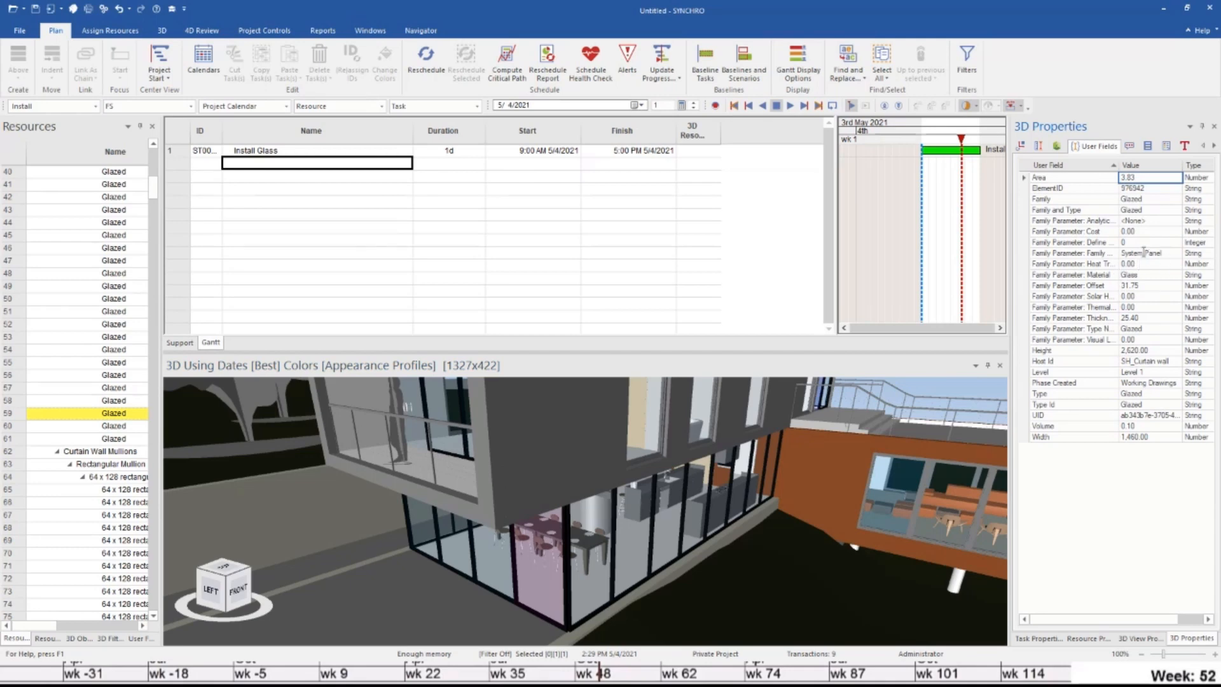
right_click(1131, 327)
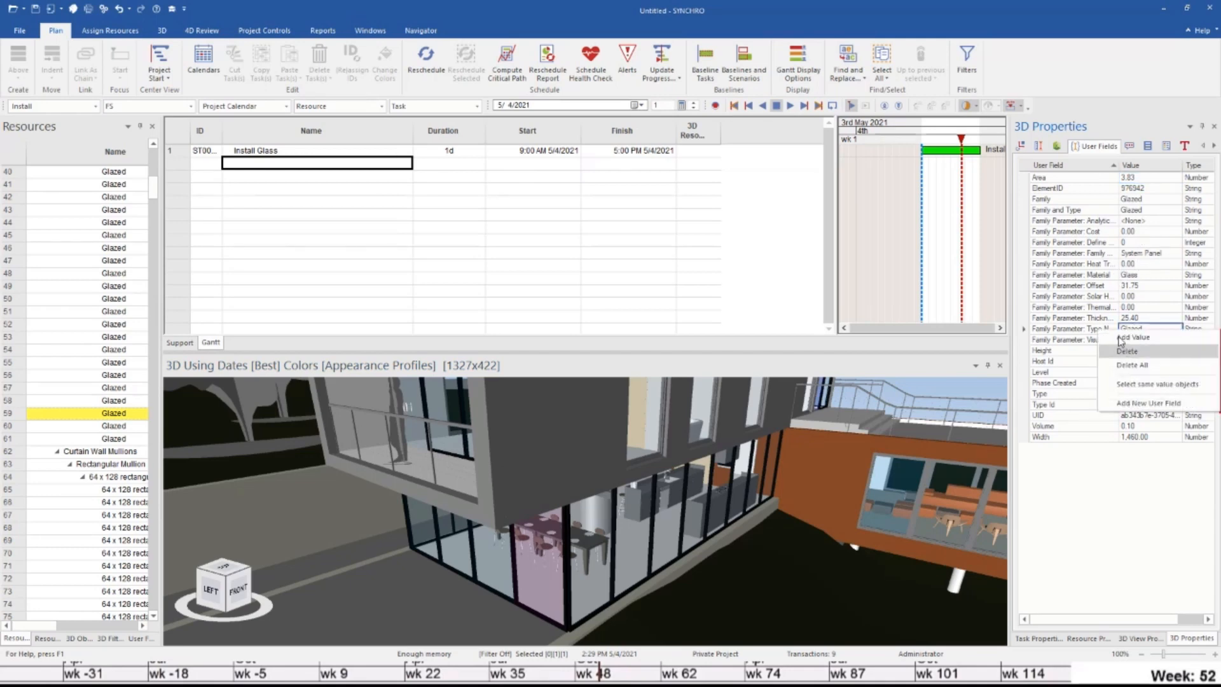
left_click(1157, 384)
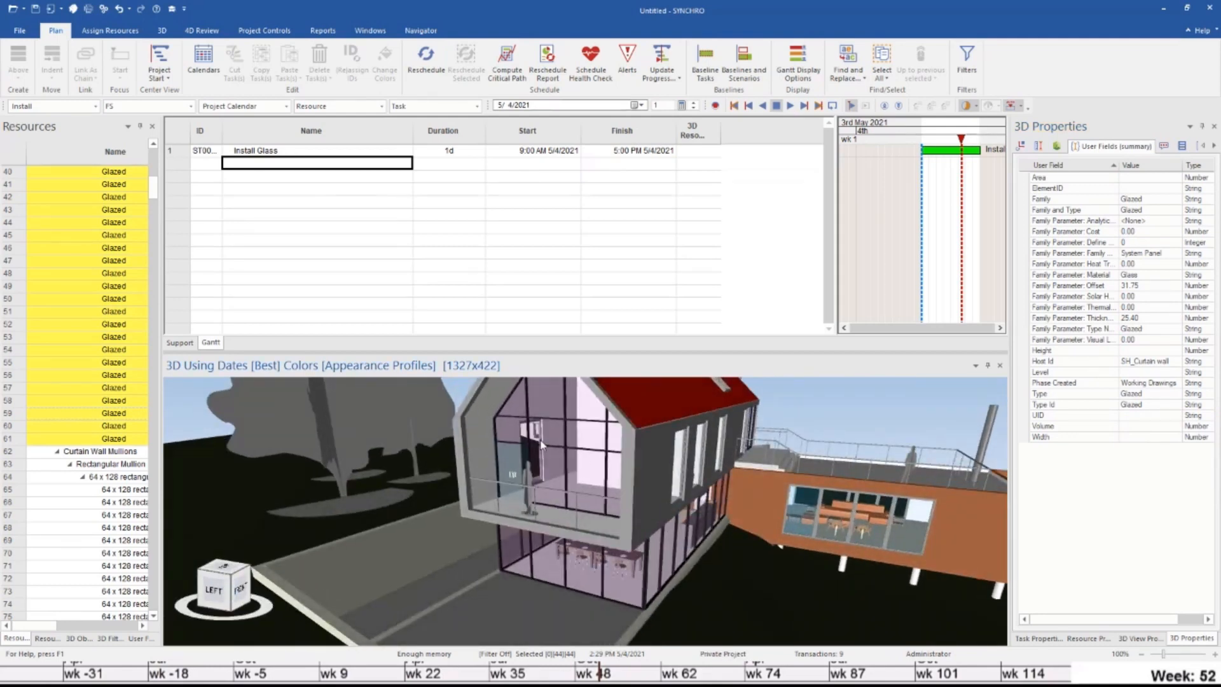
Assign the selected Glazed objects to the Install Glass task and highlight its 3D resources in the model
left_click_drag(541, 445, 288, 154, "alt")
left_click(697, 152)
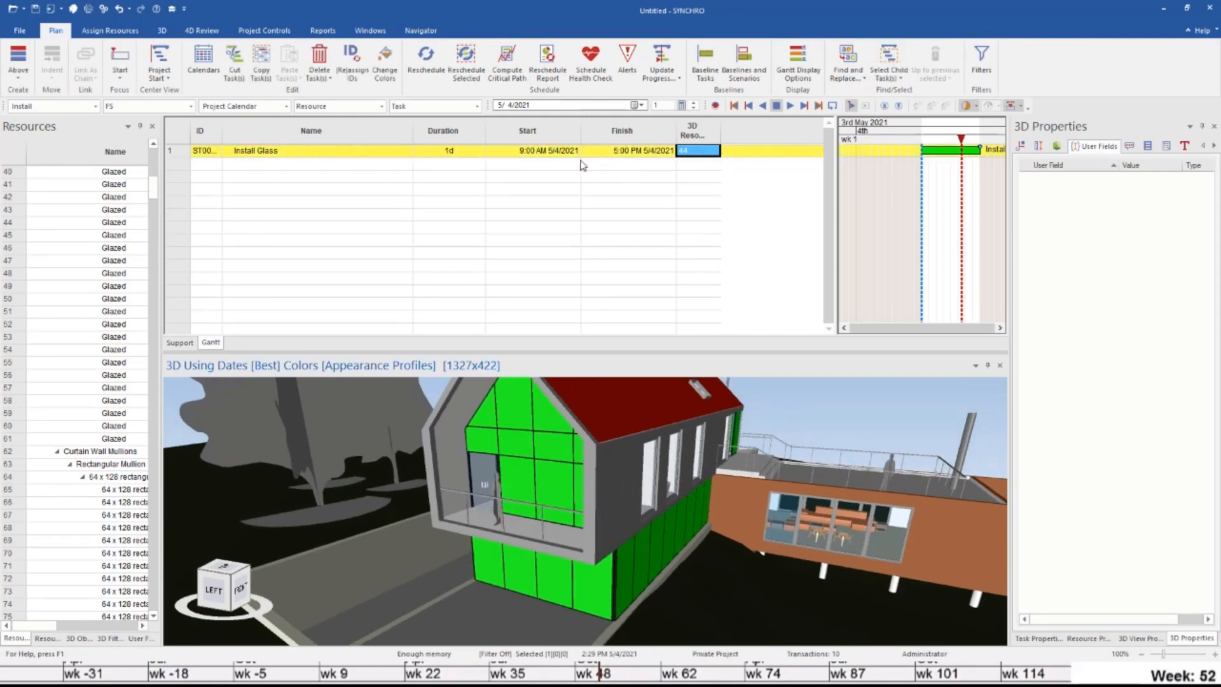
Add the Physical Quantity column to the Gantt table after the 3D Resources column
right_click(622, 135)
left_click(662, 190)
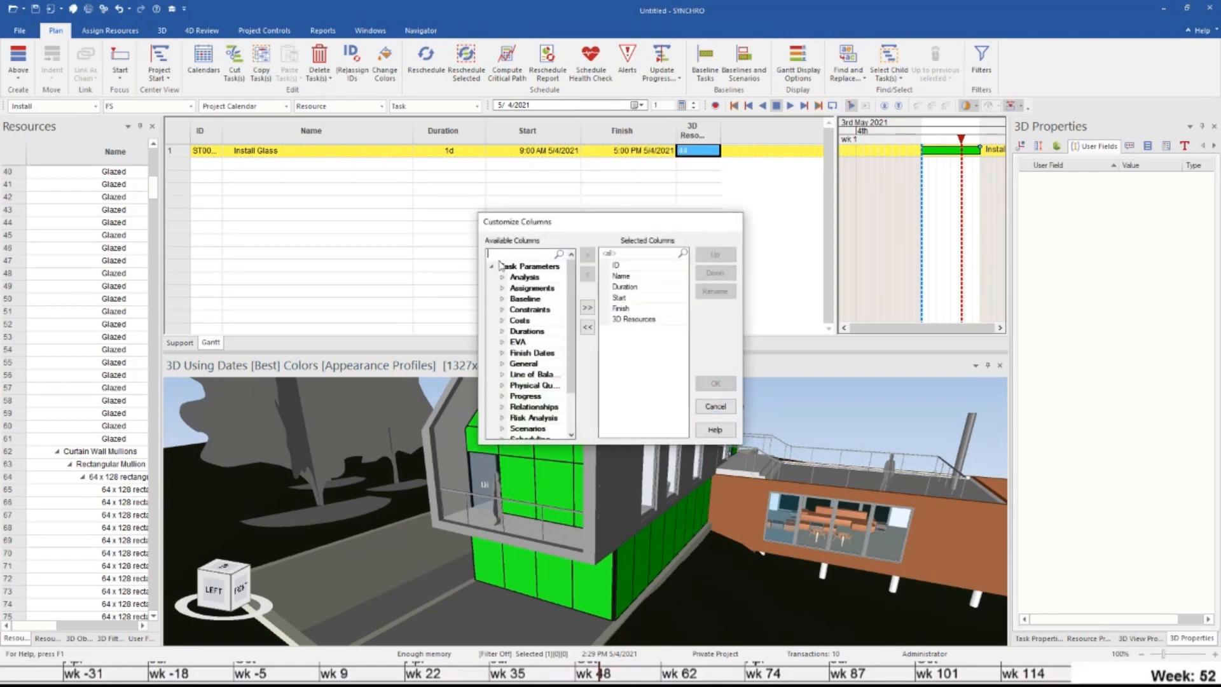
type("phy")
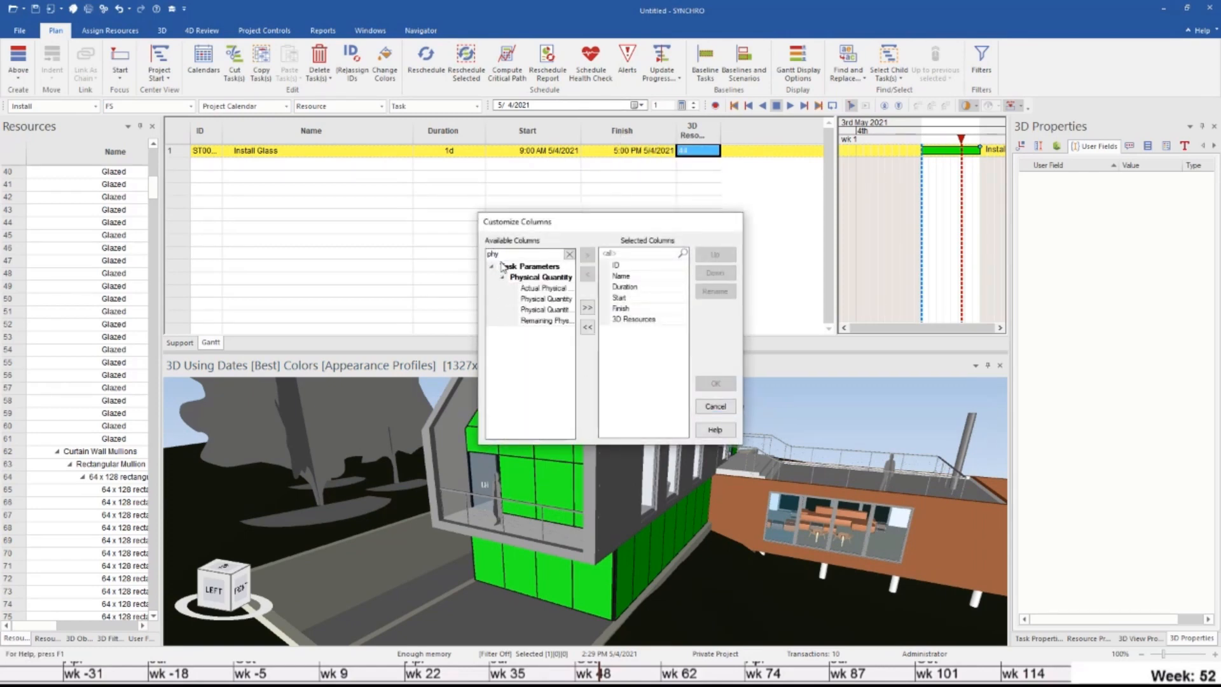
left_click(550, 300)
double_click(551, 300)
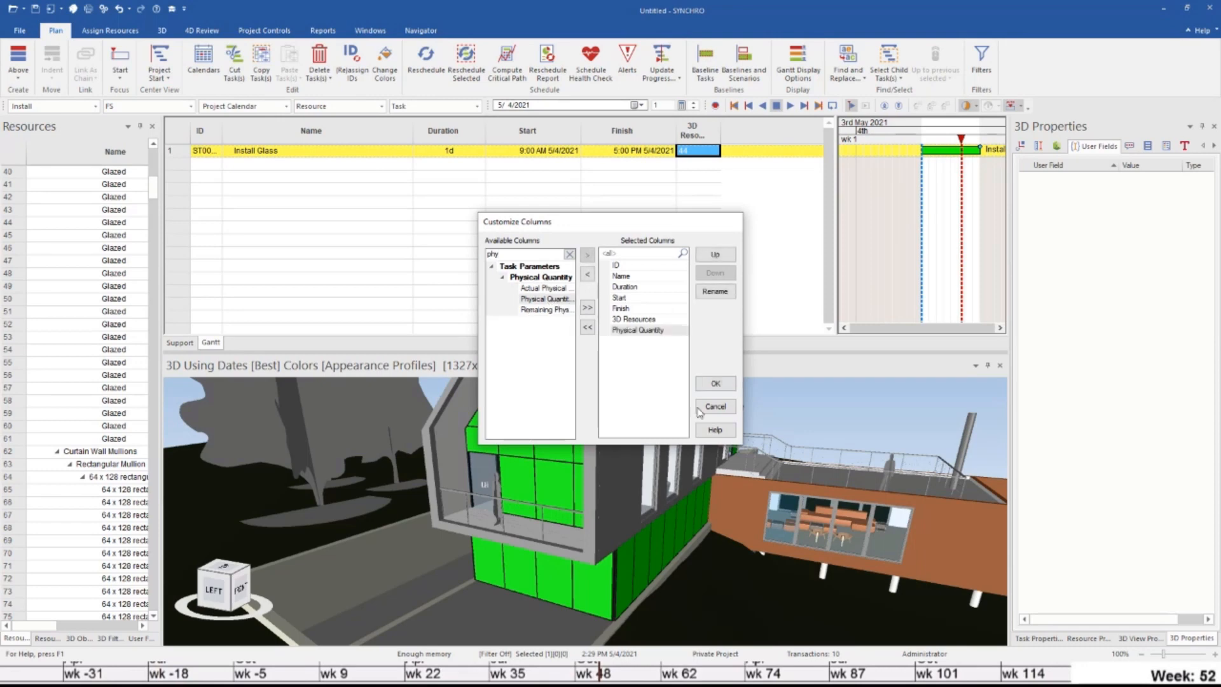
left_click(714, 384)
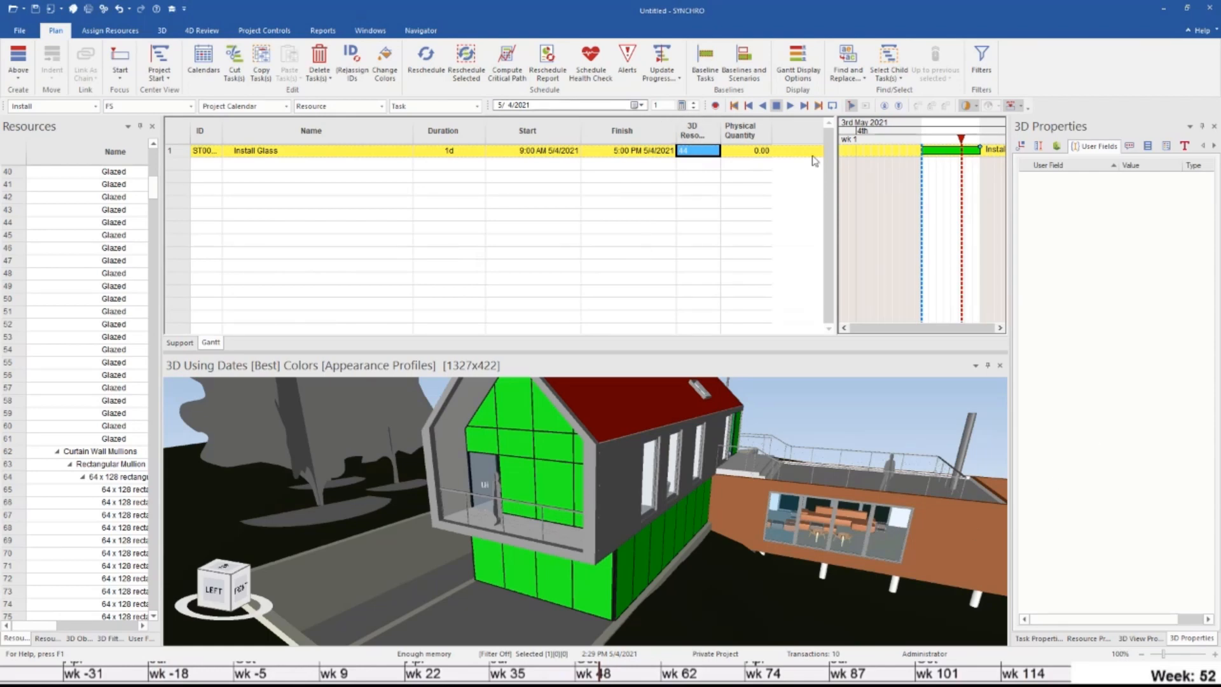
Rename the Install Glass task as Order Glass
middle_click_drag(605, 556, 594, 563)
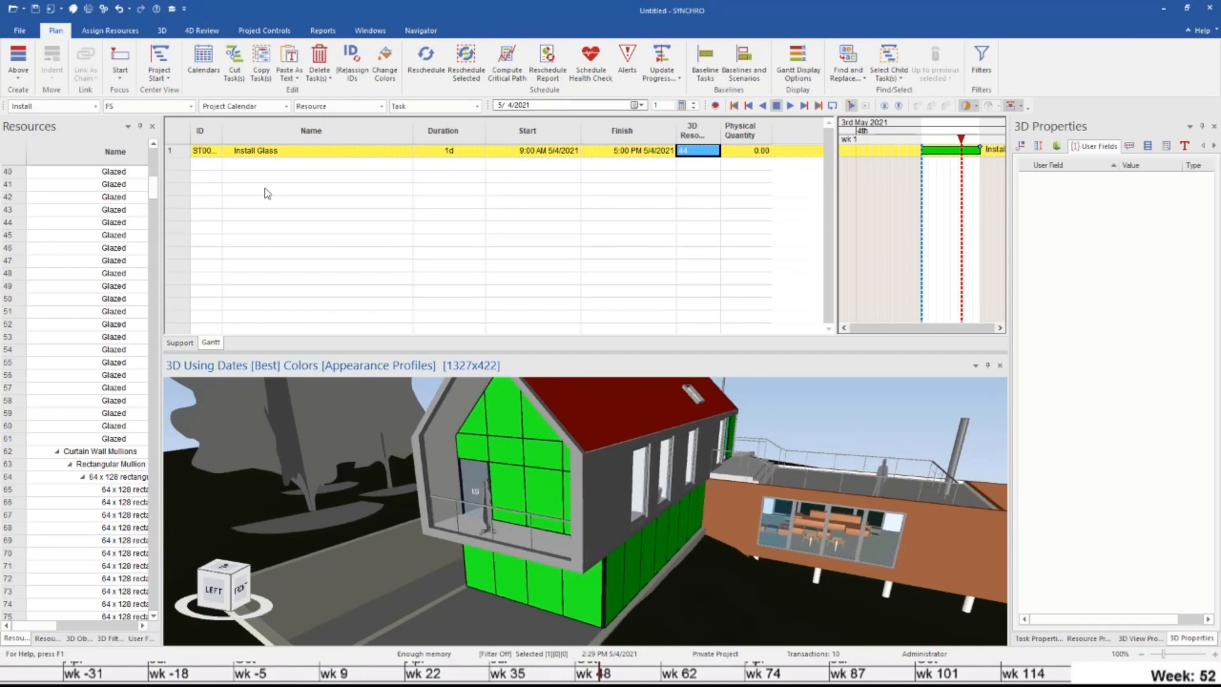
left_click(247, 153)
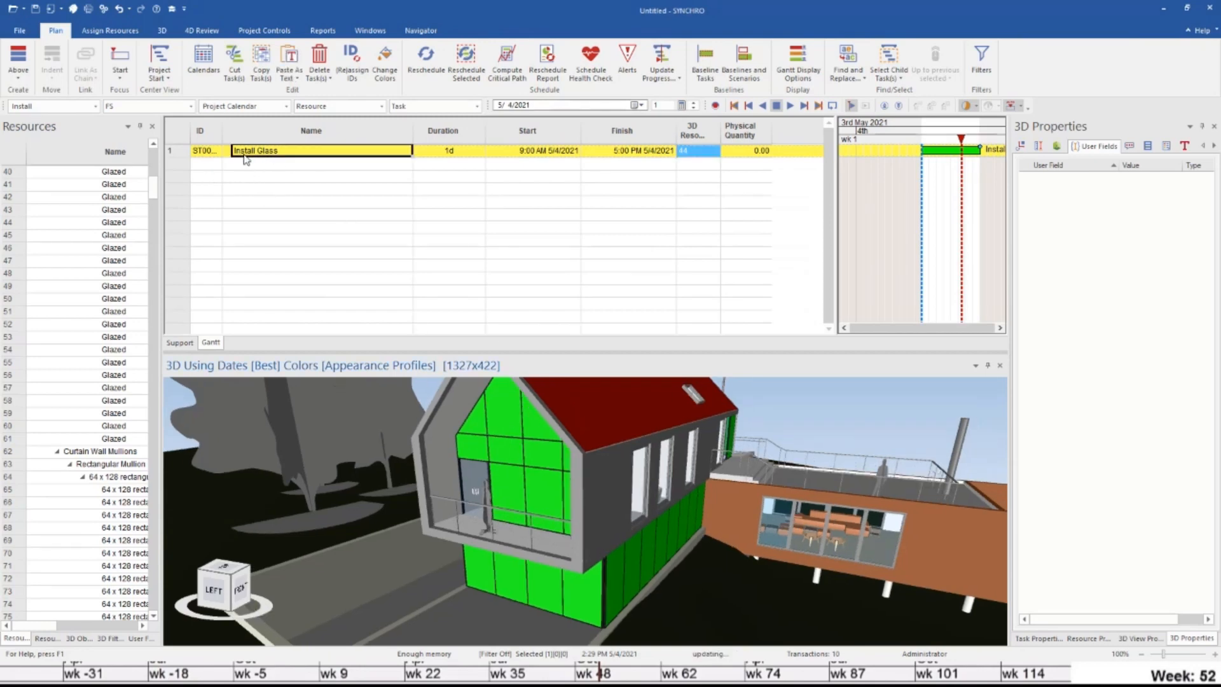
double_click(254, 150)
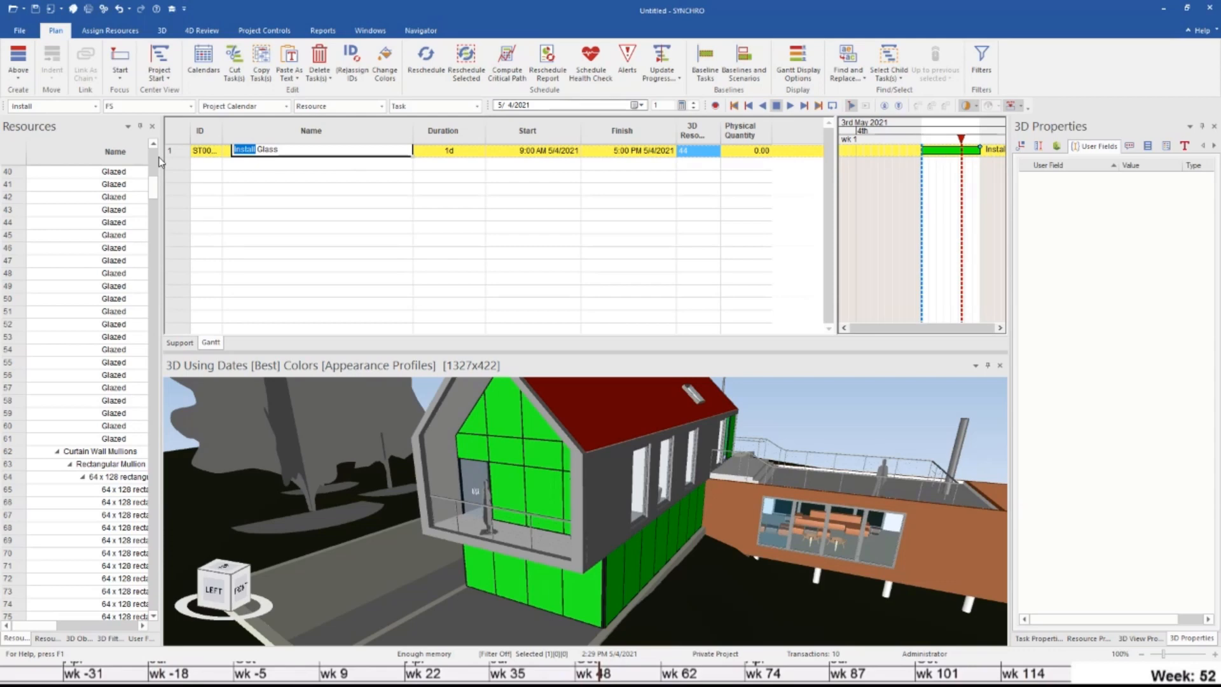
type("Order")
key("Return")
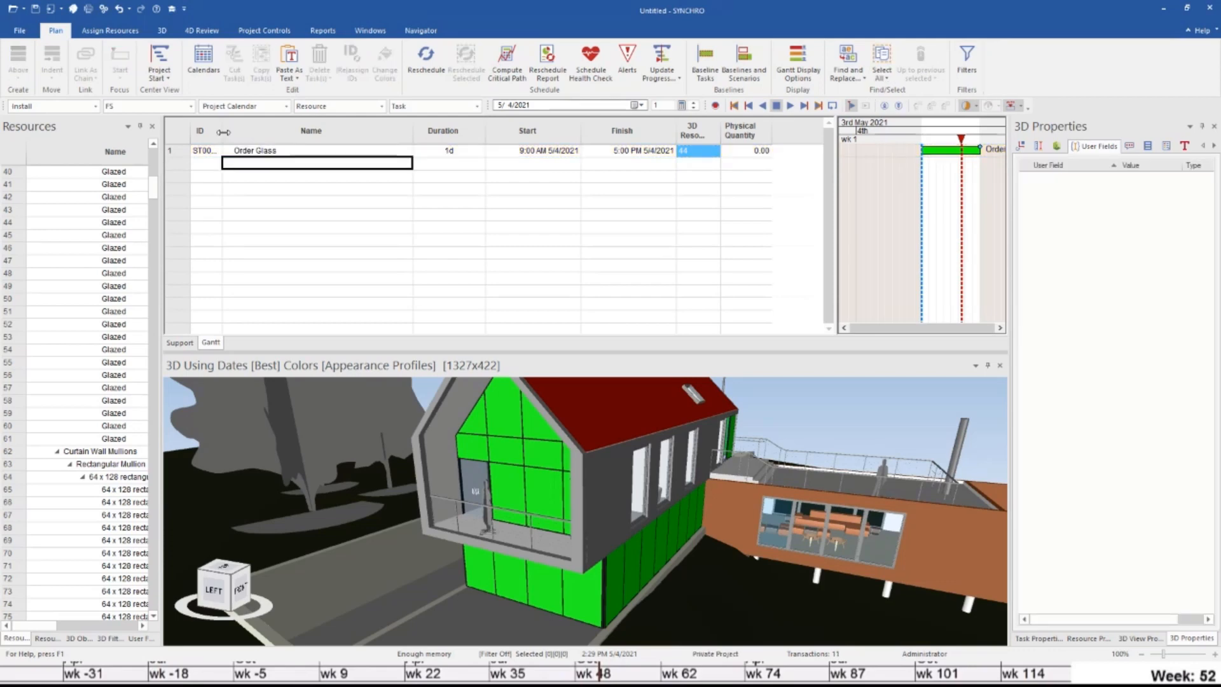
For the Order Glass task, add a SYNCHRO script reading TASK(SELECTED).SET_PROPERTY(PHYSICALVOL_SH, "Sq foot", SUM(RESOURCE.UFV("Area")))
left_click(261, 151)
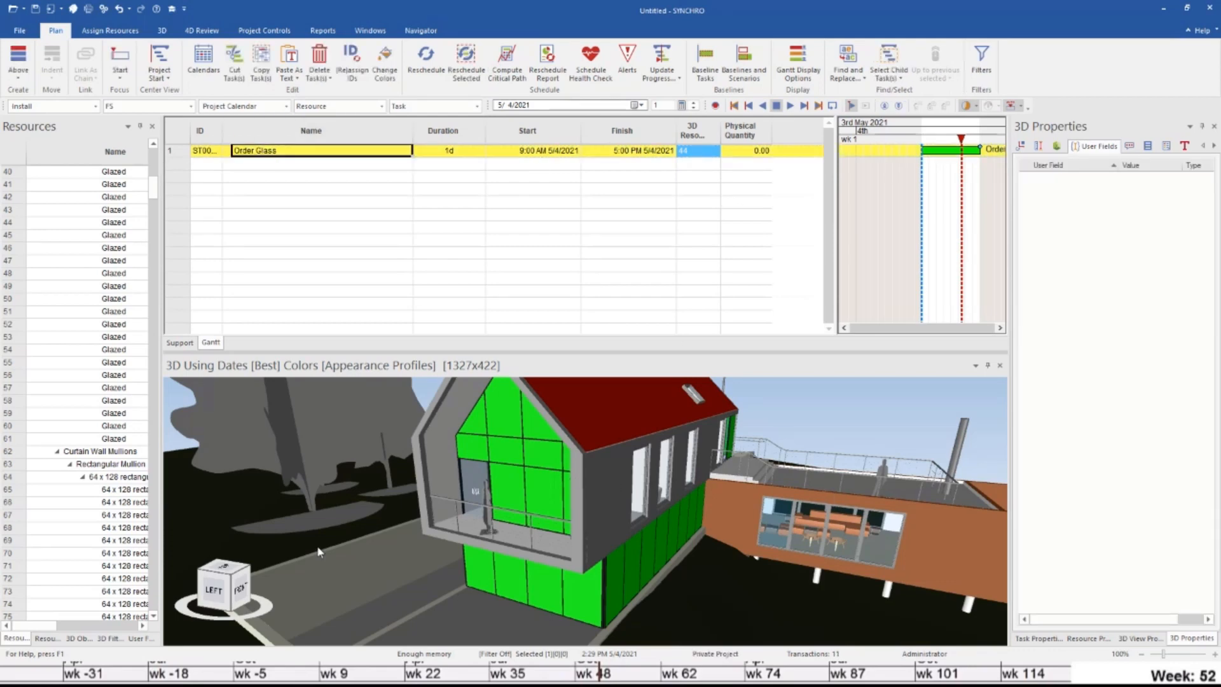
left_click(264, 30)
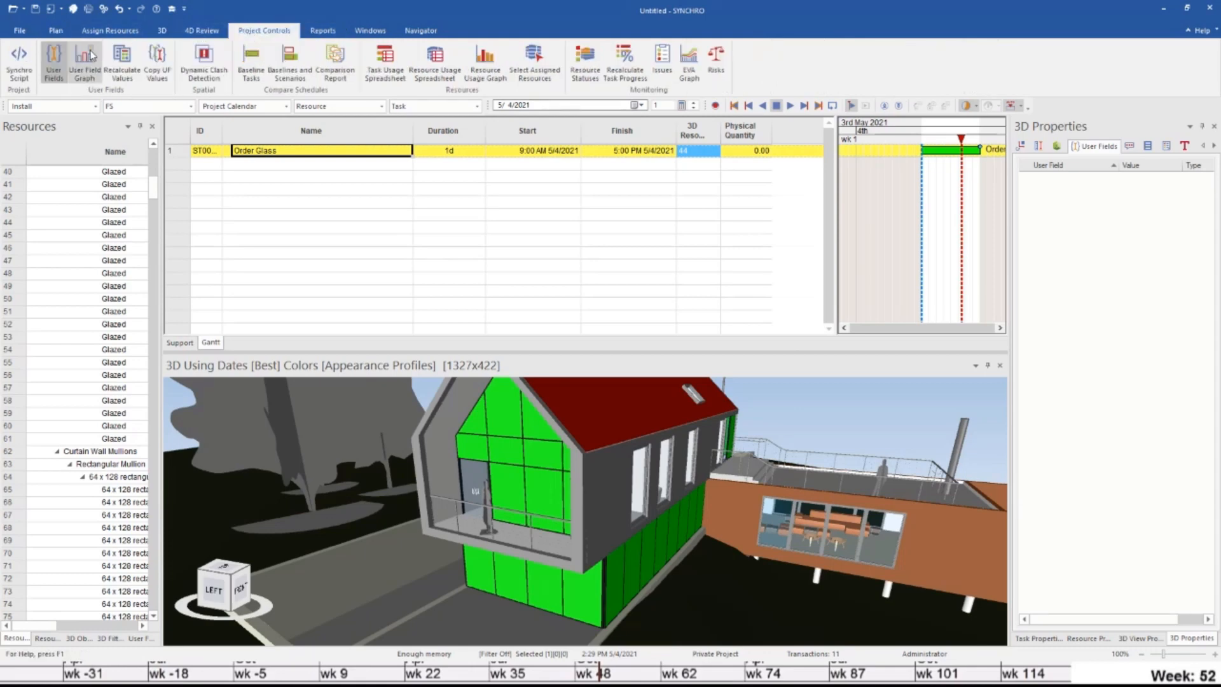
left_click(19, 60)
right_click(454, 181)
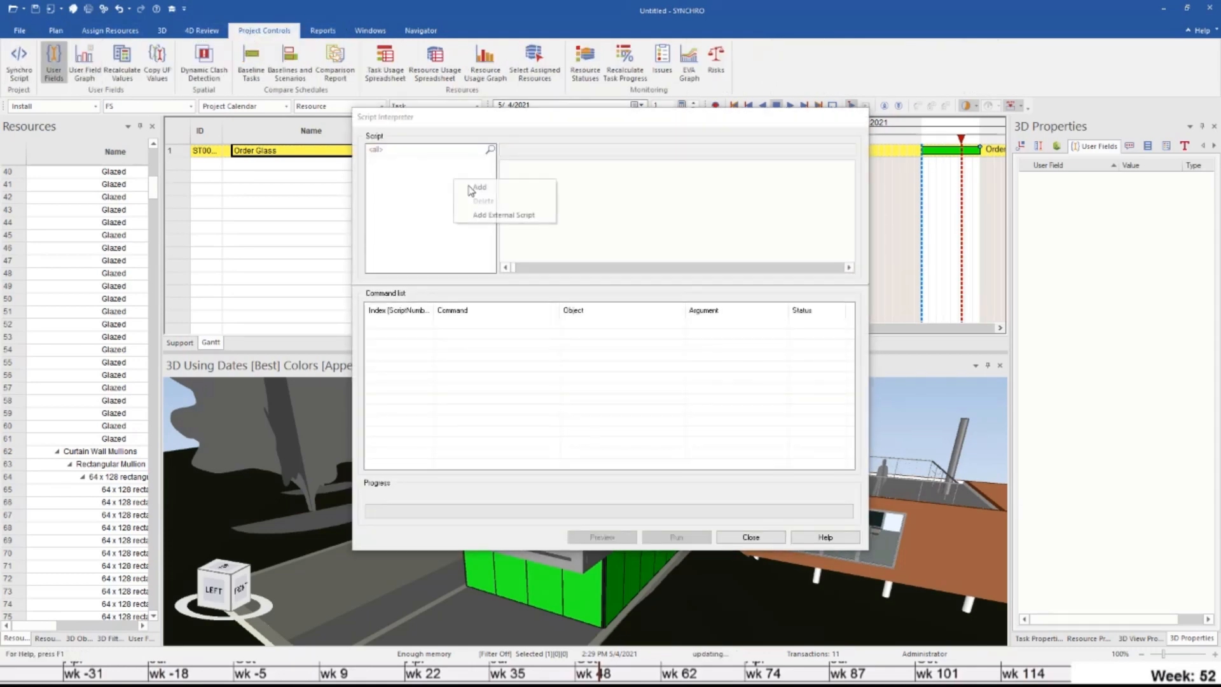
left_click(477, 188)
type("TASK(SELECTED).SET_PROPERTY(PHYSICALVOL_SH, \"Sq foot\", SUM(RESOURCE.UFV(\"Area\")))")
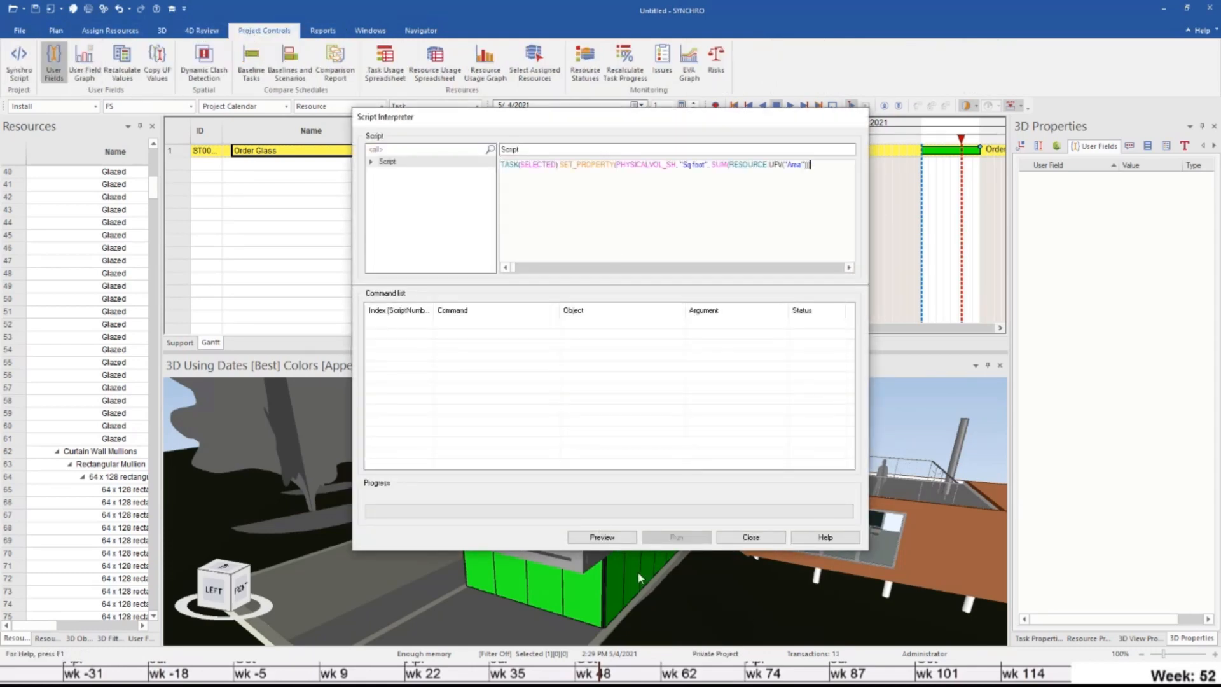
Preview and run the area-sum script on the Order Glass task, and close the Script Interpreter
left_click(602, 537)
left_click(676, 537)
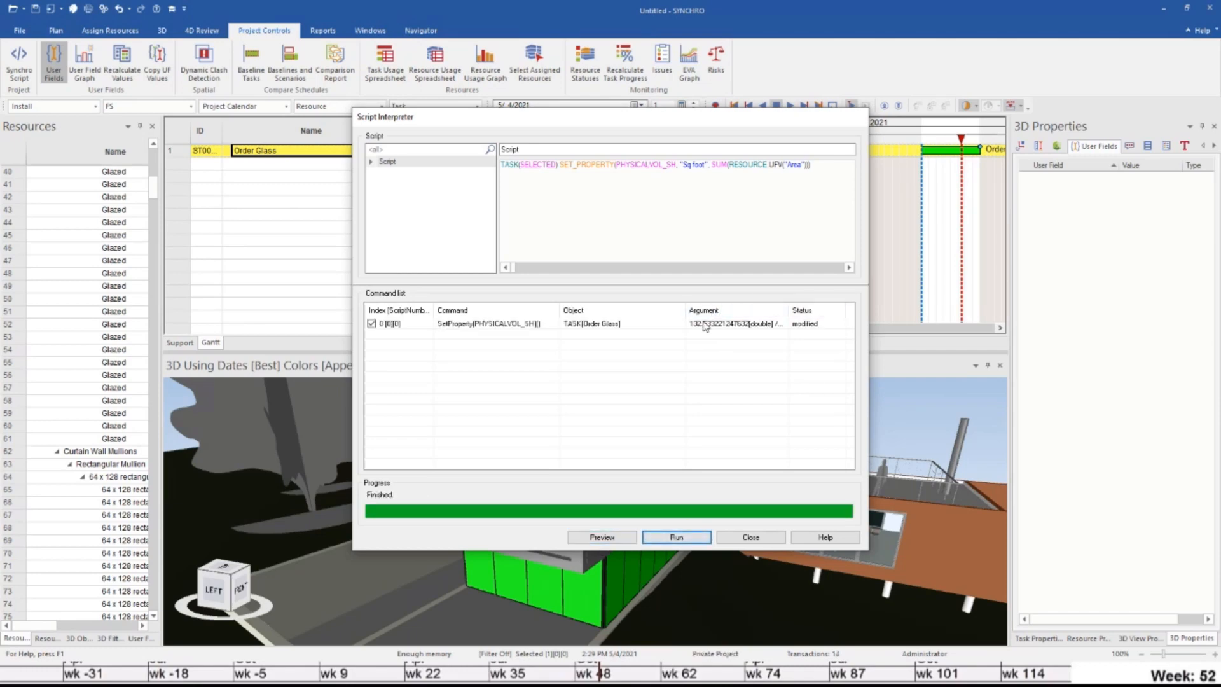
left_click(751, 536)
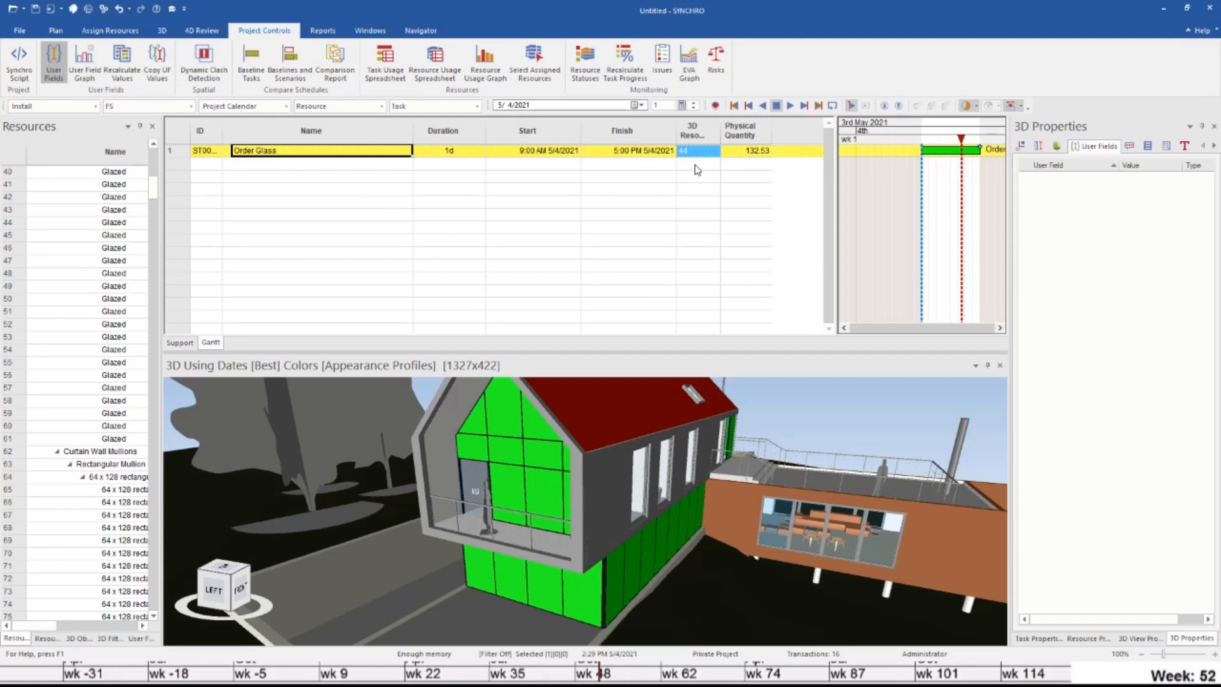
left_click(448, 152)
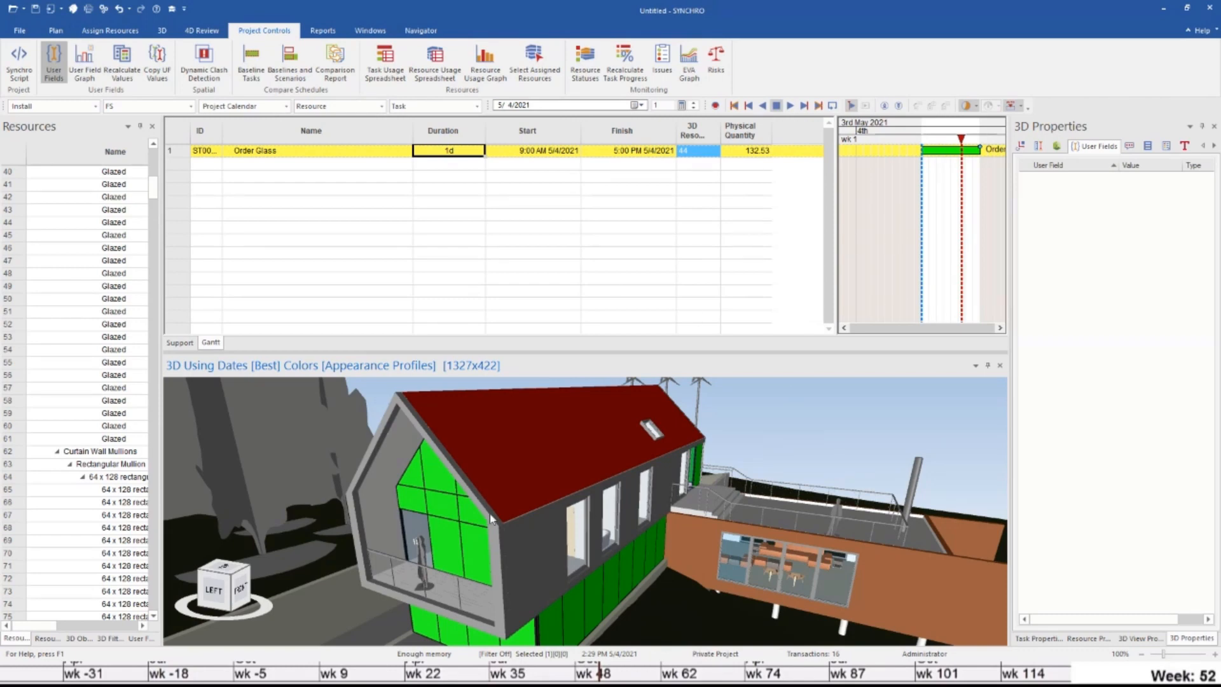
scroll(490, 518, "up", 3)
scroll(493, 535, "up", 2)
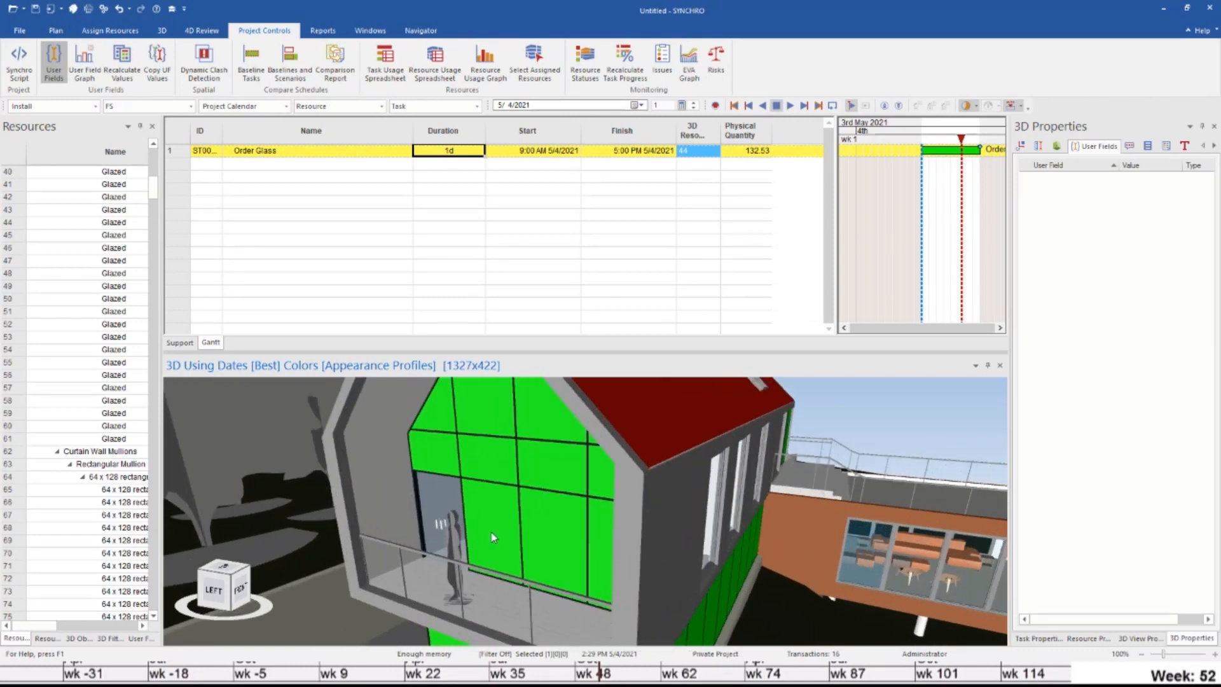
Close the current model by starting a new, empty project
left_click(20, 31)
left_click(32, 54)
left_click(614, 363)
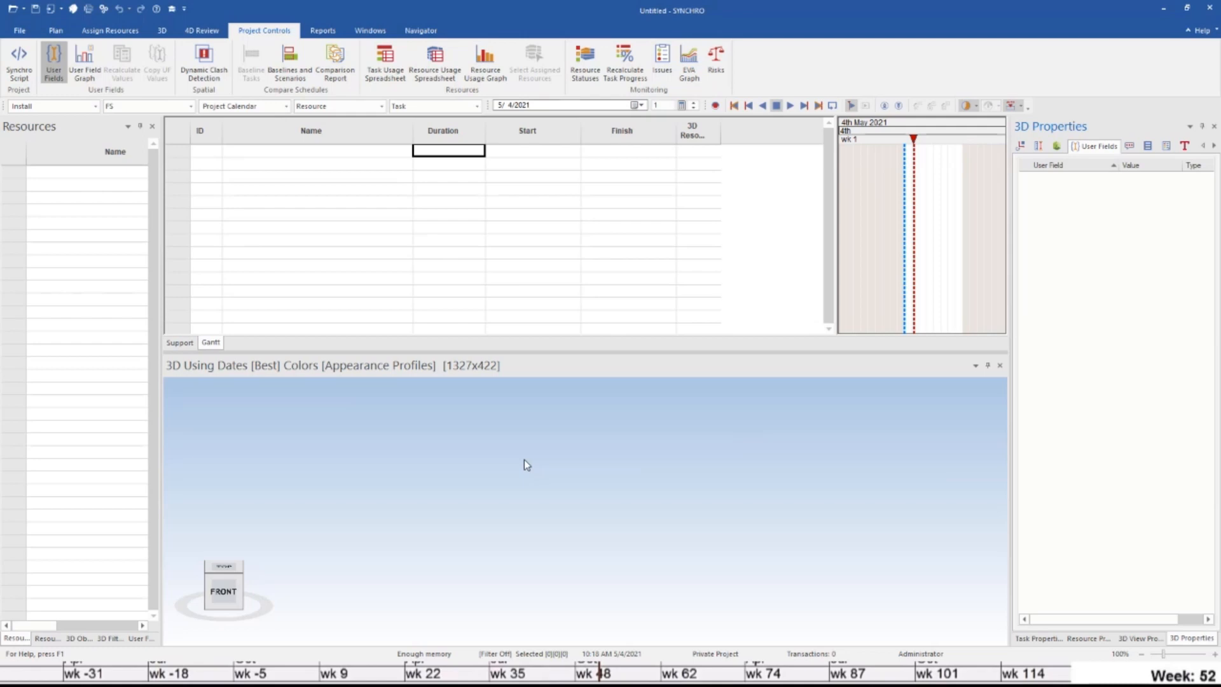
Choose Structure.dwfx from the Models folder of Synchro PRO Training as the 3D file for import
left_click(19, 30)
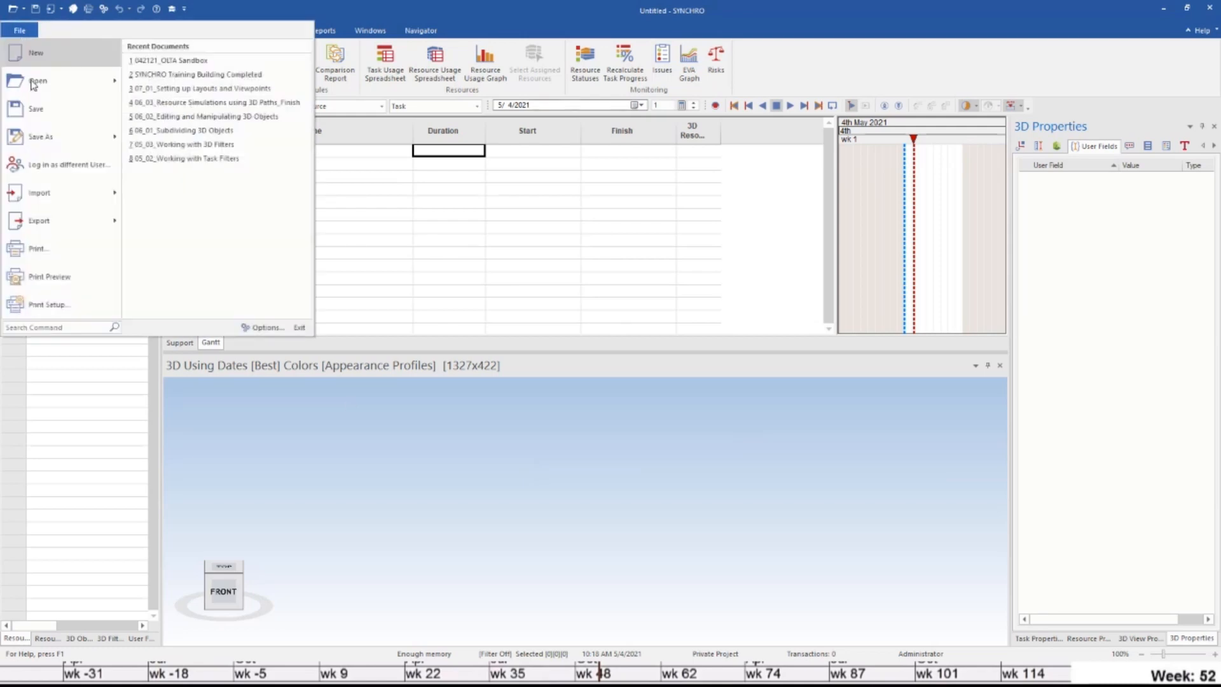
mouse_move(71, 192)
left_click(202, 231)
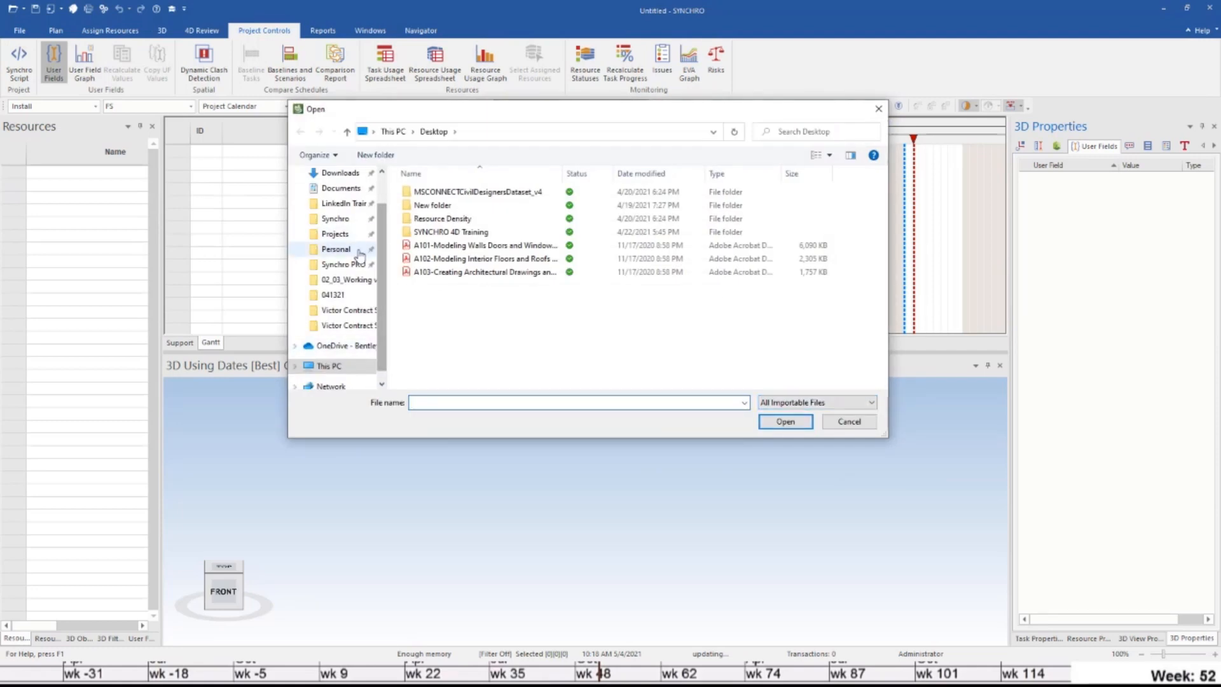
scroll(337, 267, "up", 2)
left_click(343, 305)
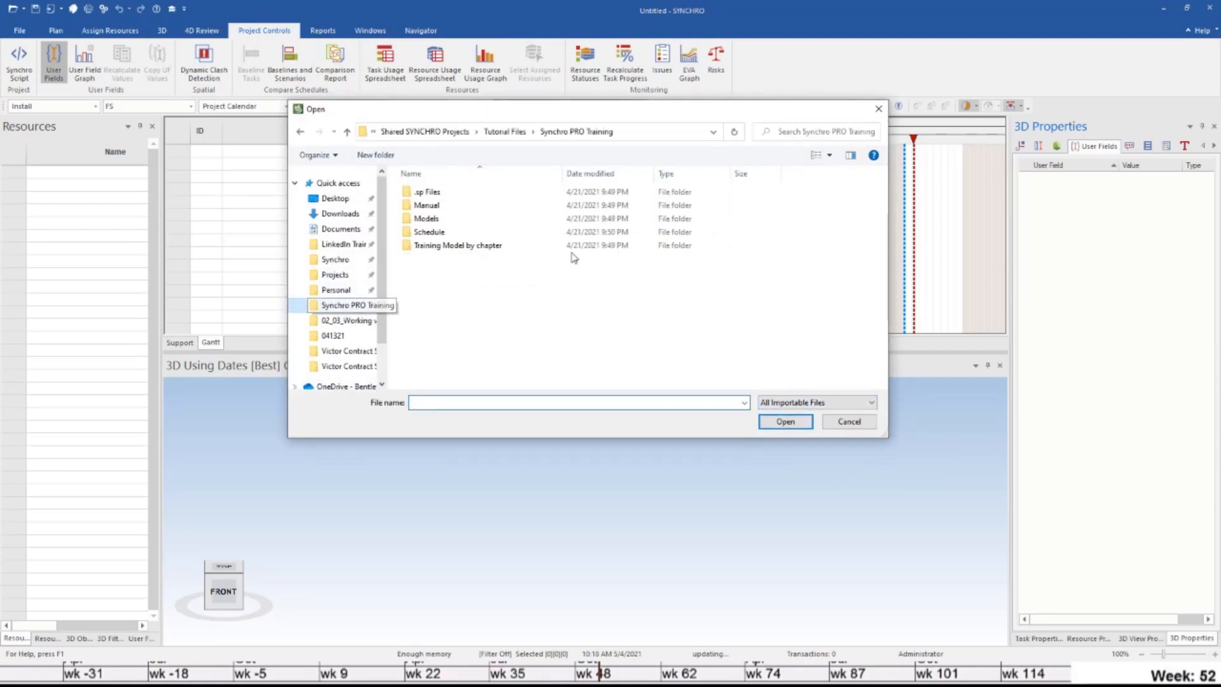
double_click(426, 218)
double_click(423, 312)
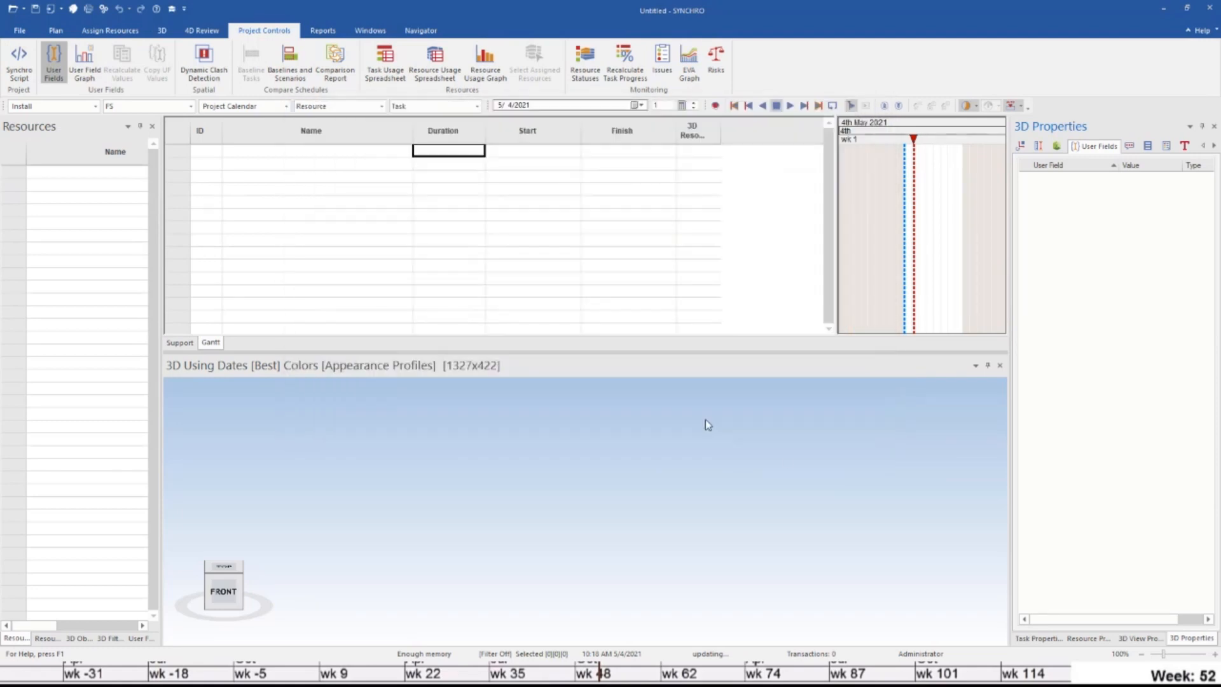
Import the structure assigned to a new resource with the resource tree built, and enlarge the 3D view
left_click(608, 495)
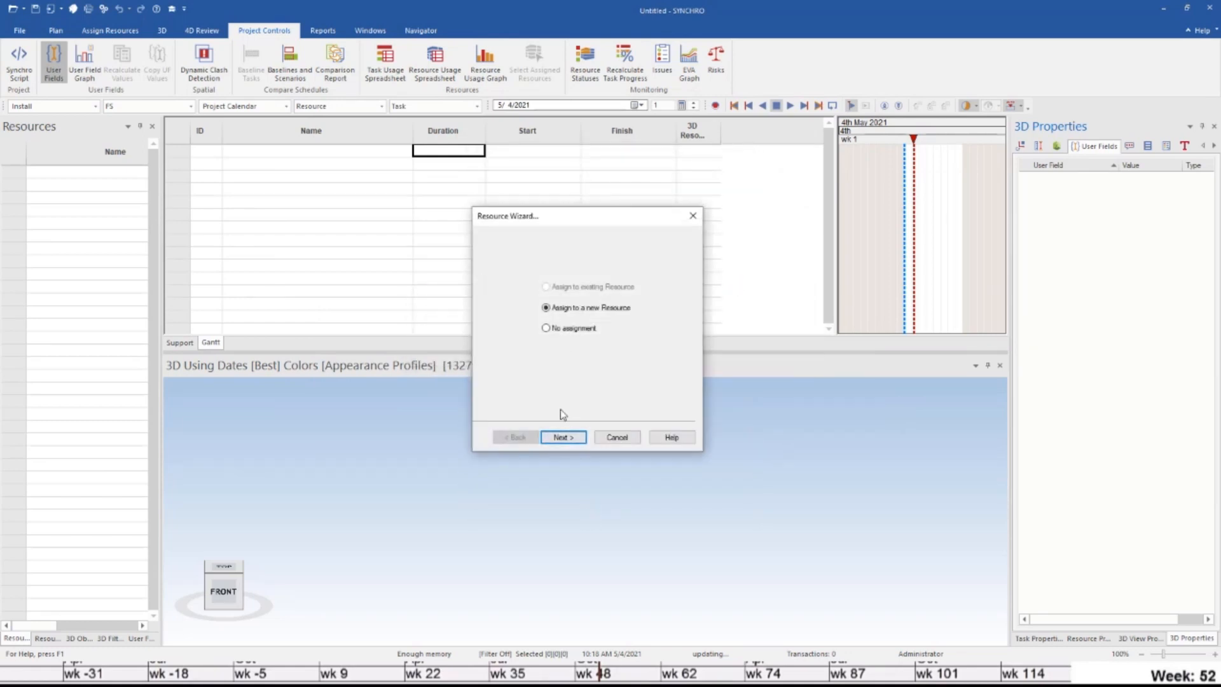
left_click(564, 439)
left_click(565, 439)
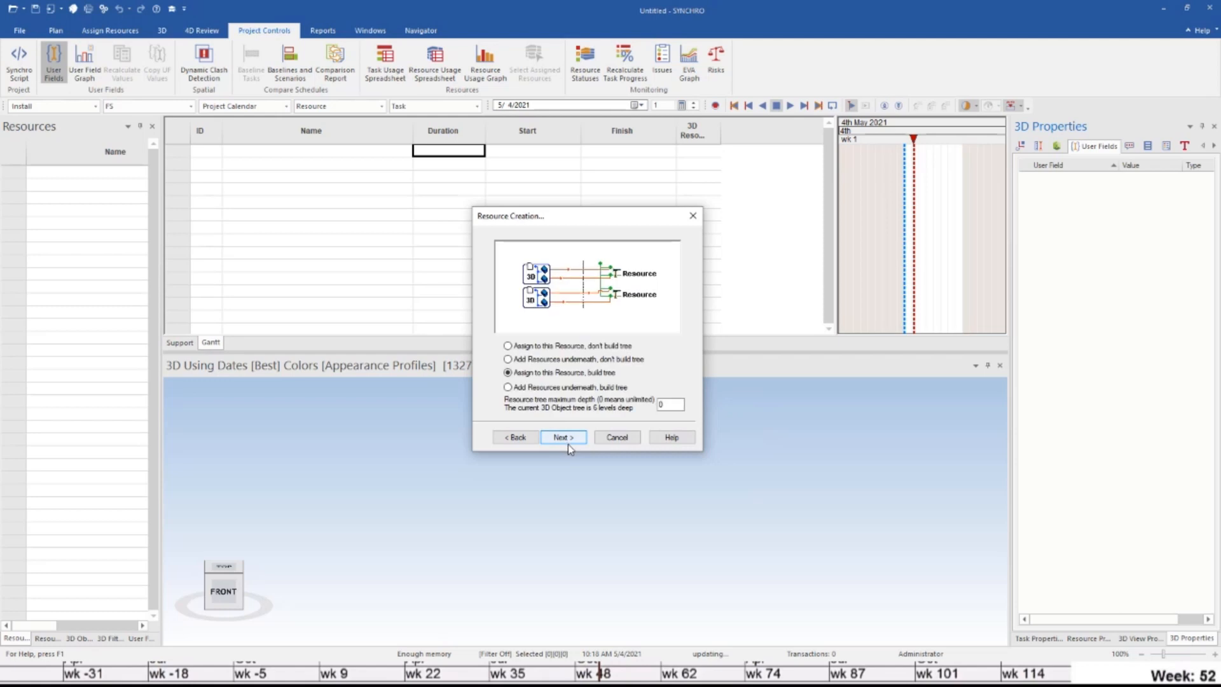
left_click(567, 442)
left_click(566, 439)
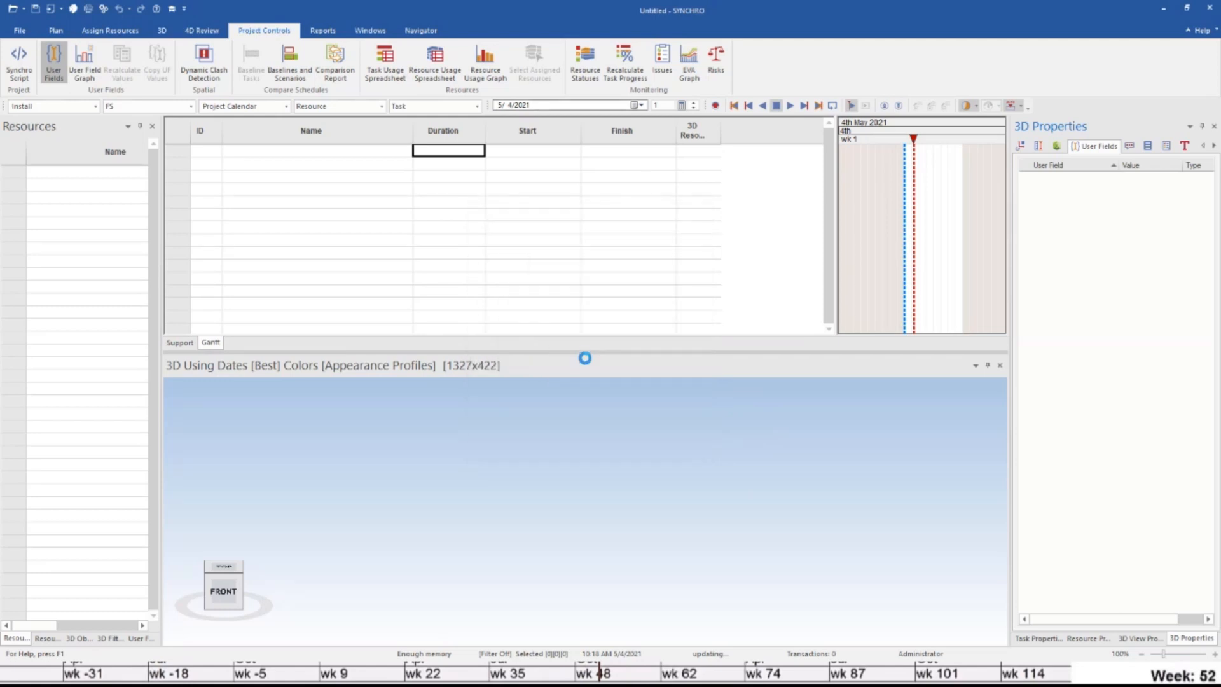
left_click_drag(586, 354, 585, 265)
middle_click_drag(491, 501, 611, 432)
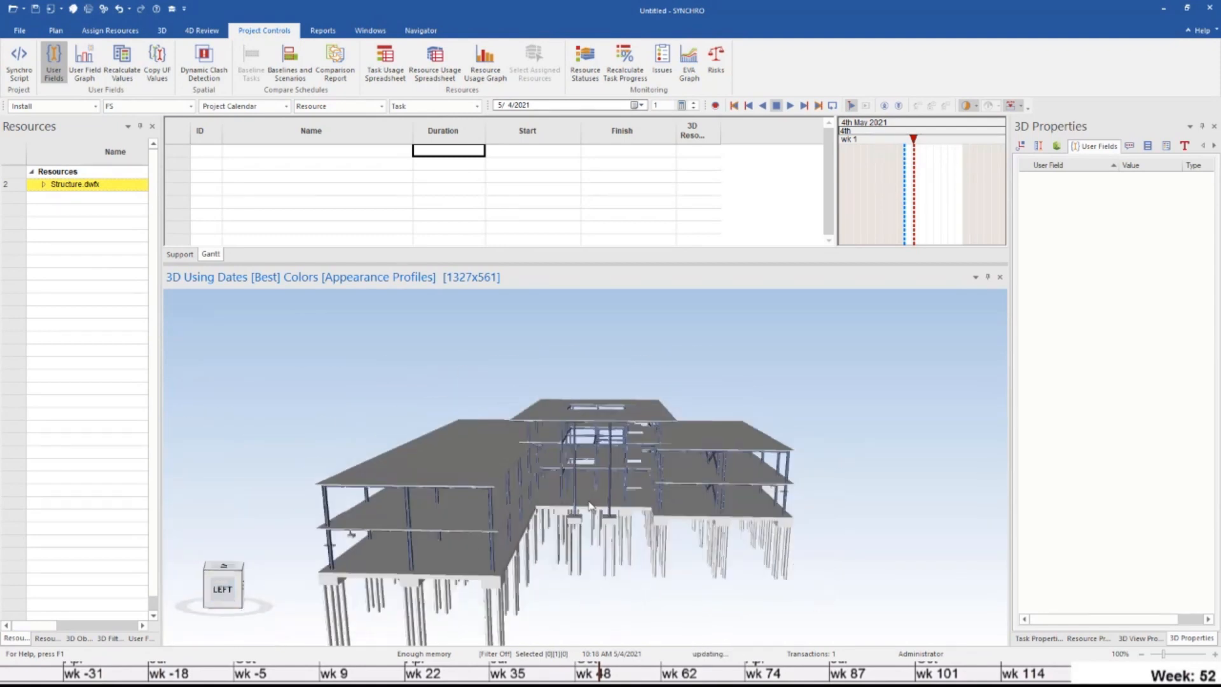
Choose the Training Project Schedule file from the Schedule folder for a Microsoft Project XML import
left_click(20, 30)
mouse_move(58, 194)
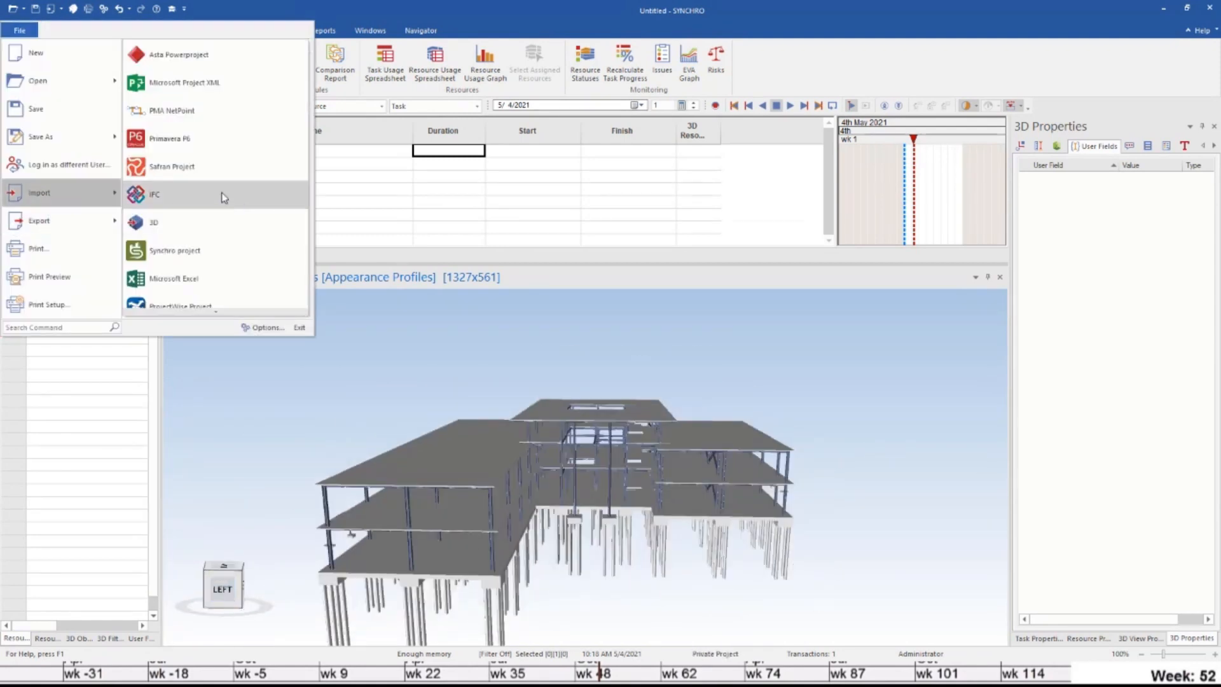
left_click(187, 88)
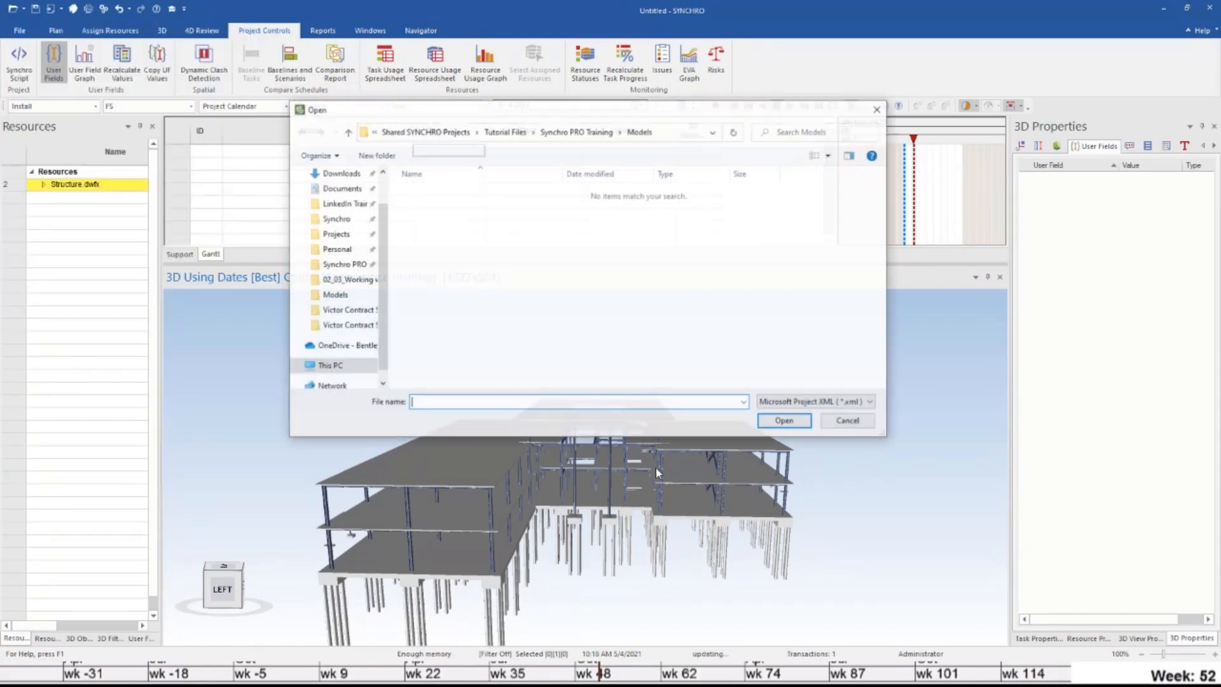
left_click(579, 132)
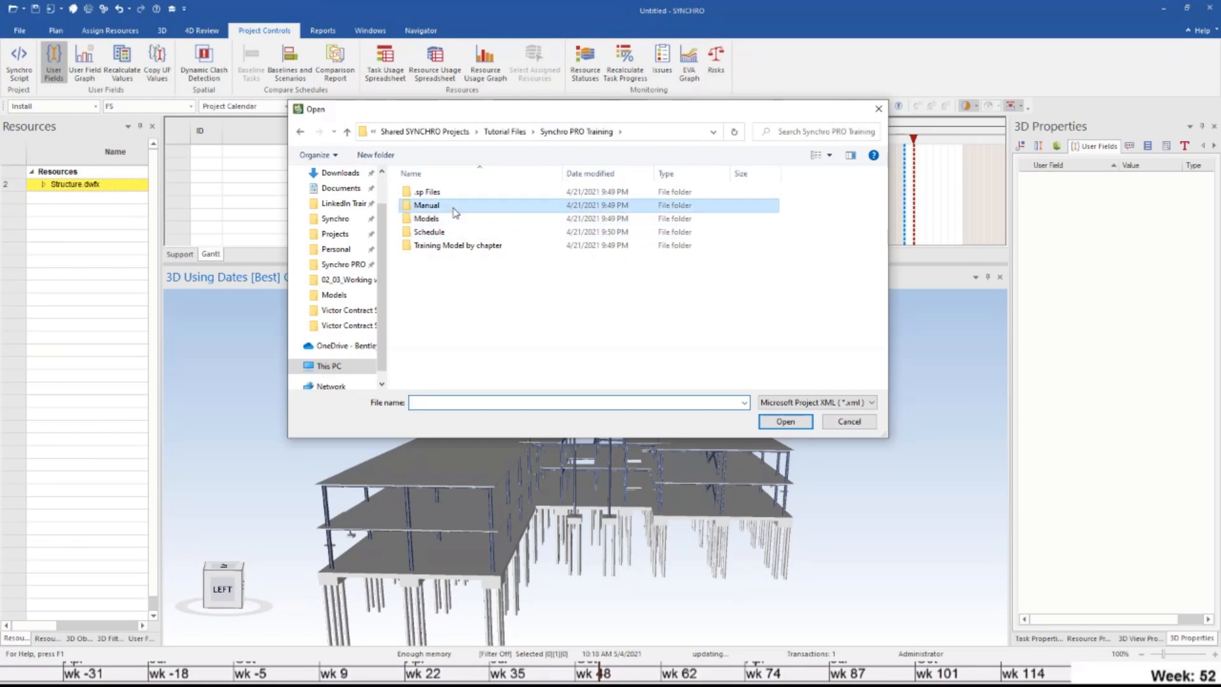
double_click(439, 205)
left_click(591, 131)
double_click(432, 232)
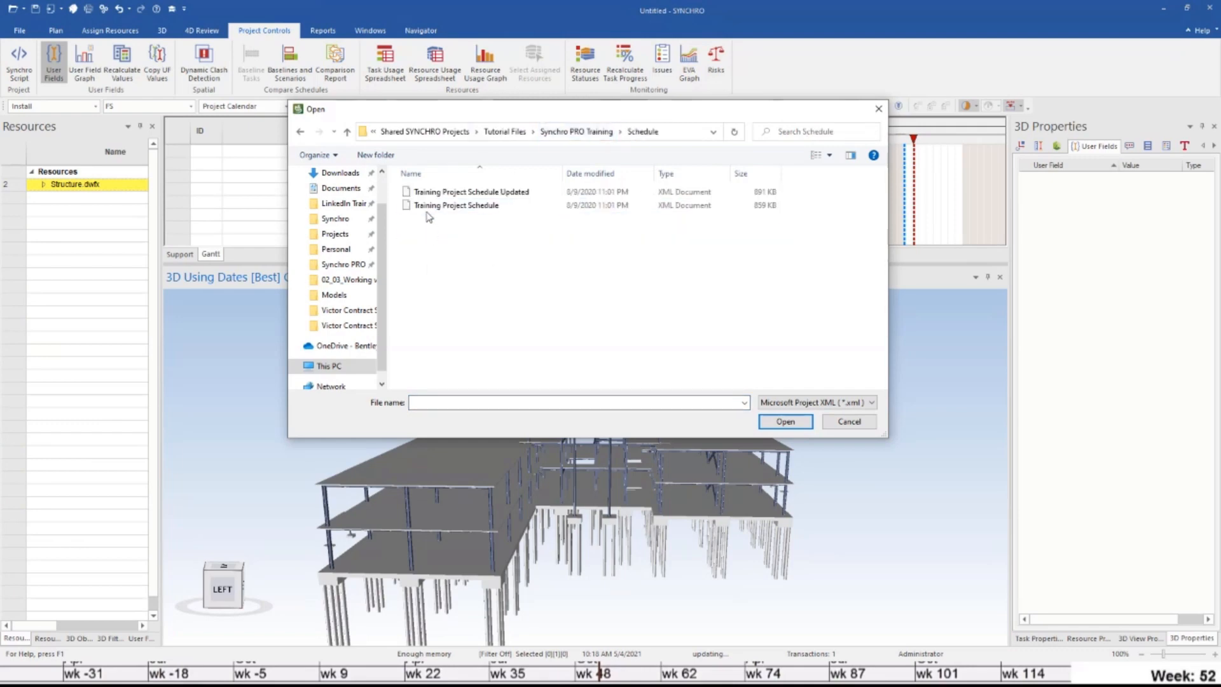
double_click(432, 206)
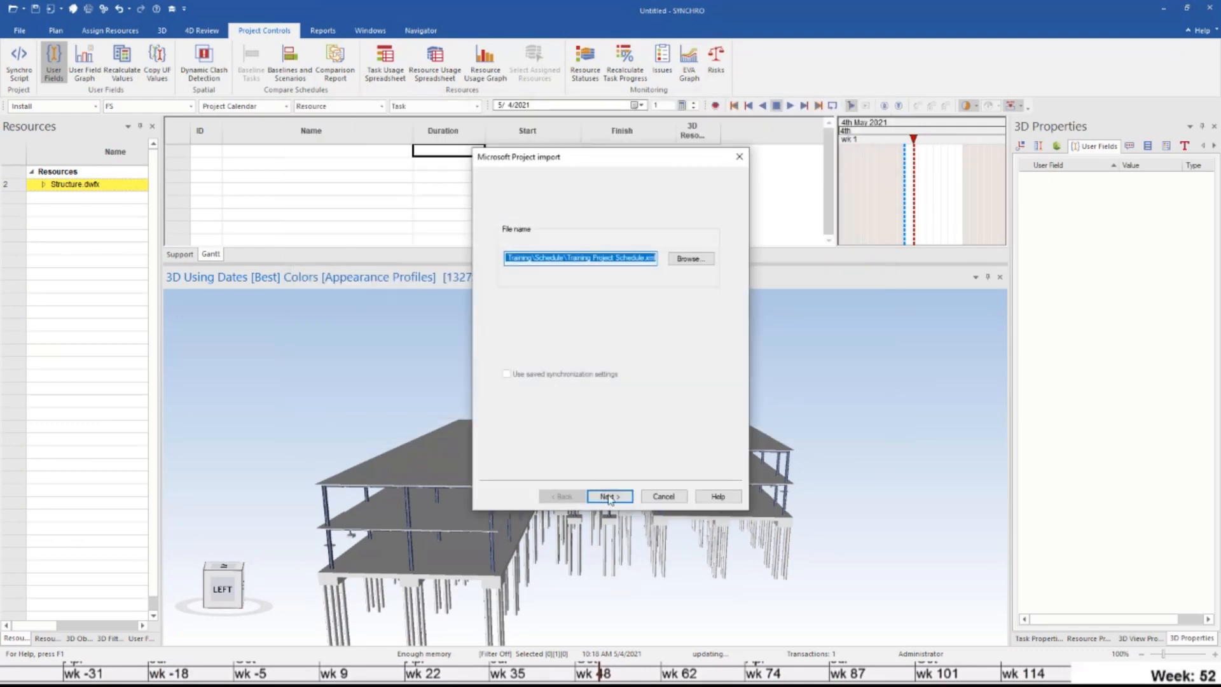
Complete the Microsoft Project import of the training schedule into the Gantt table
left_click(609, 496)
left_click(518, 436)
left_click(608, 496)
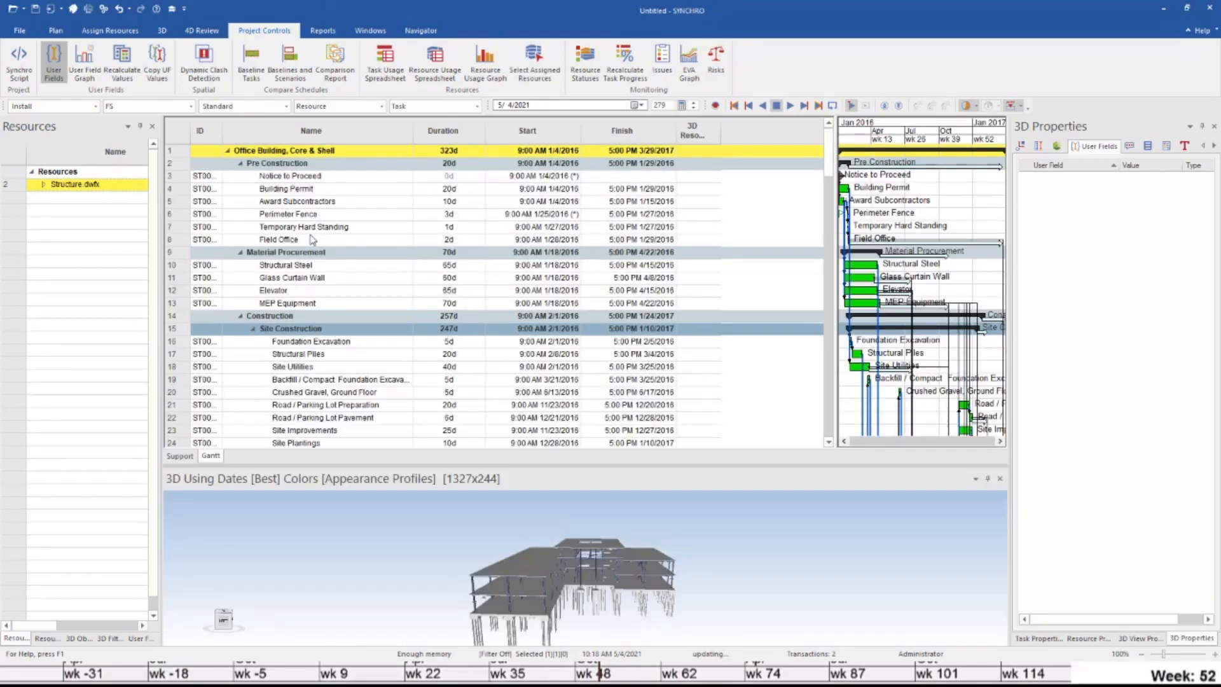
Look through the imported schedule from the Site Construction tasks to the Concrete slab-on-deck tasks
left_click(440, 369)
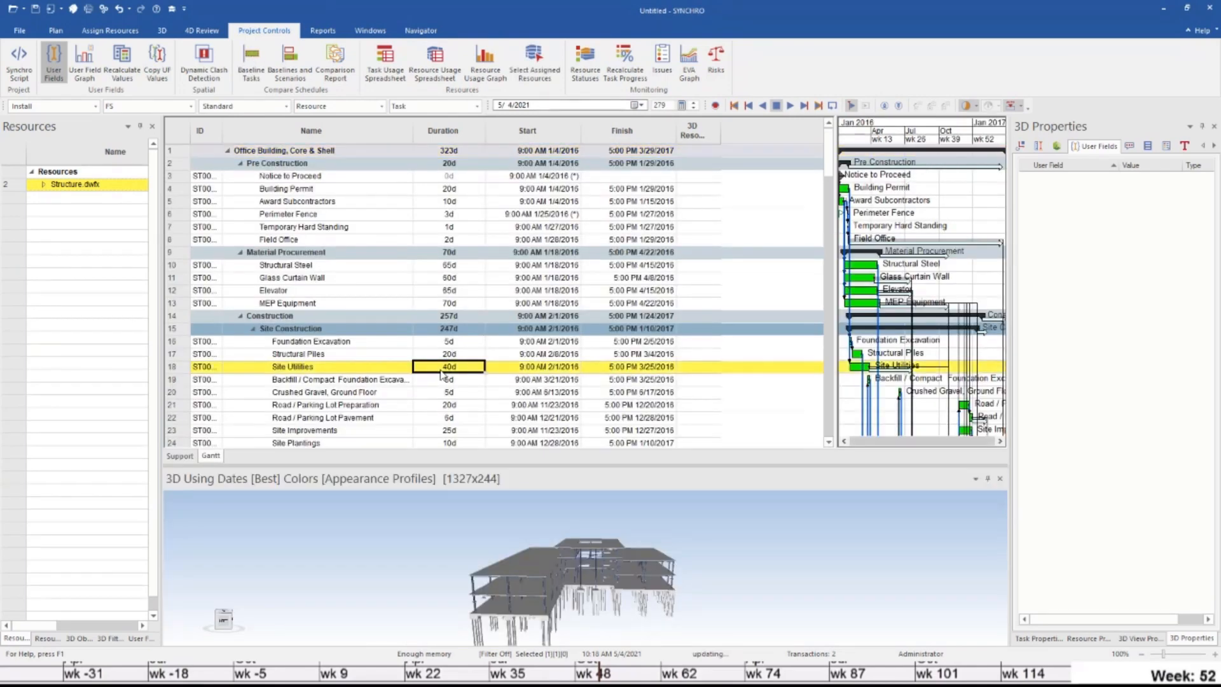
scroll(490, 280, "down", 2)
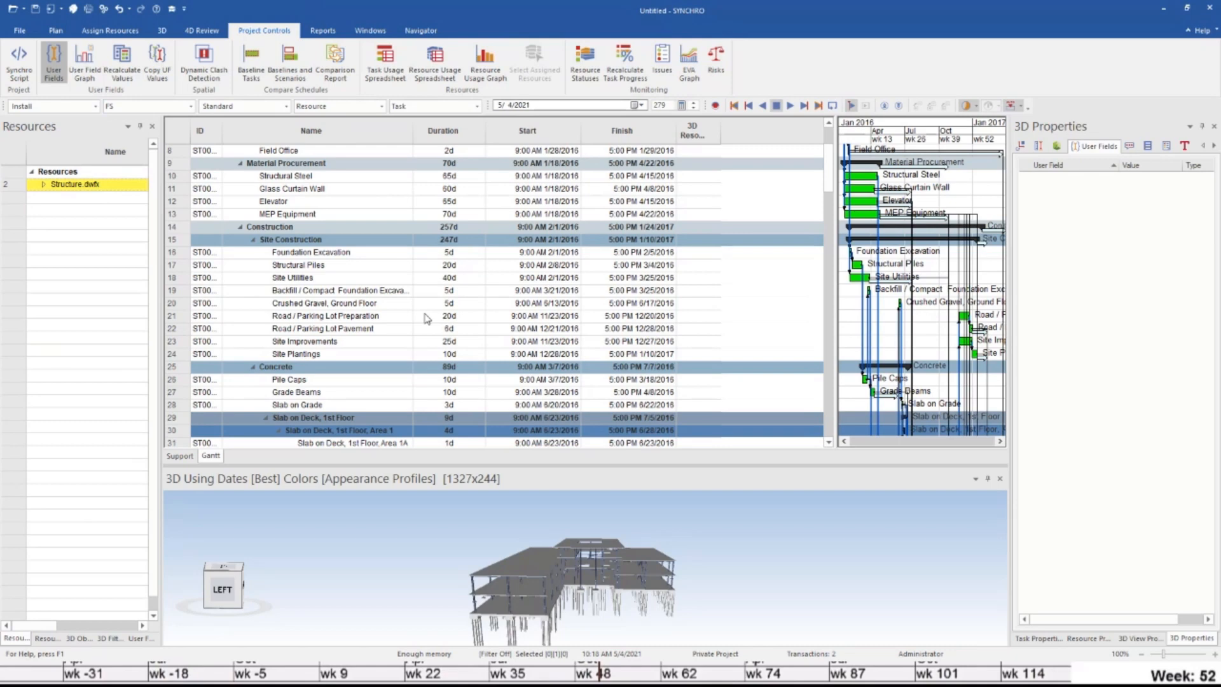
scroll(426, 318, "down", 8)
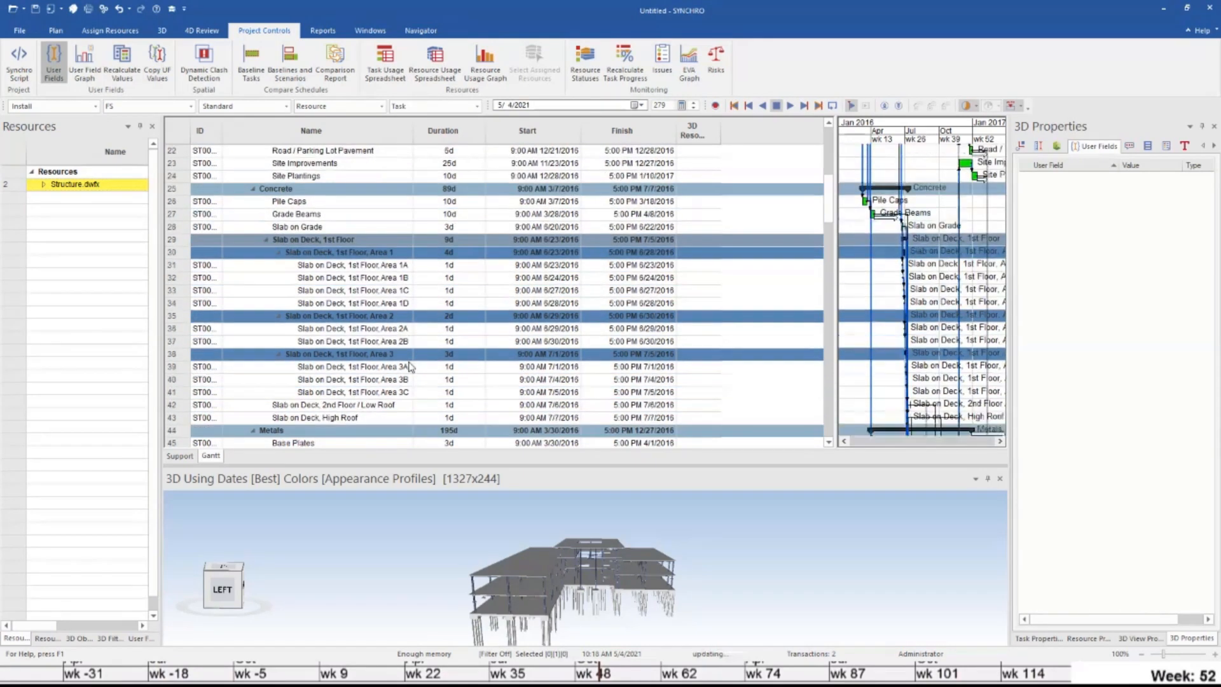
Examine the Structural Framing and Plumb/Bolt/Weld tasks under Metals alongside the 3D structure
scroll(388, 356, "down", 1)
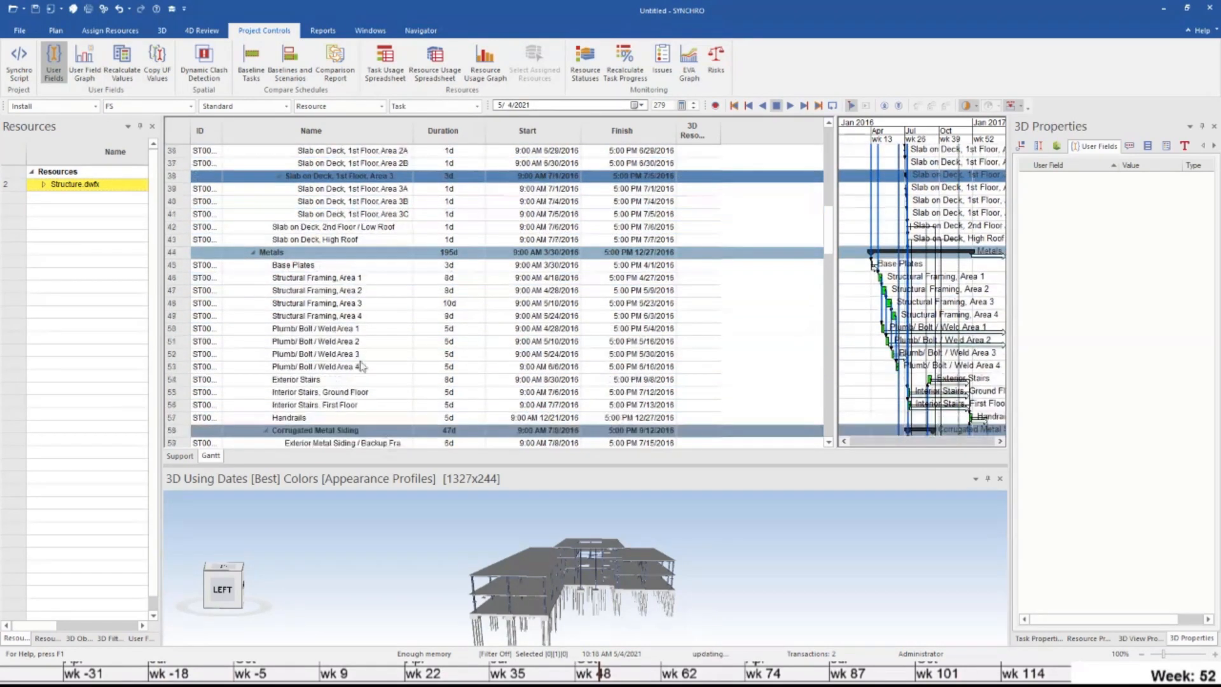
left_click(348, 280)
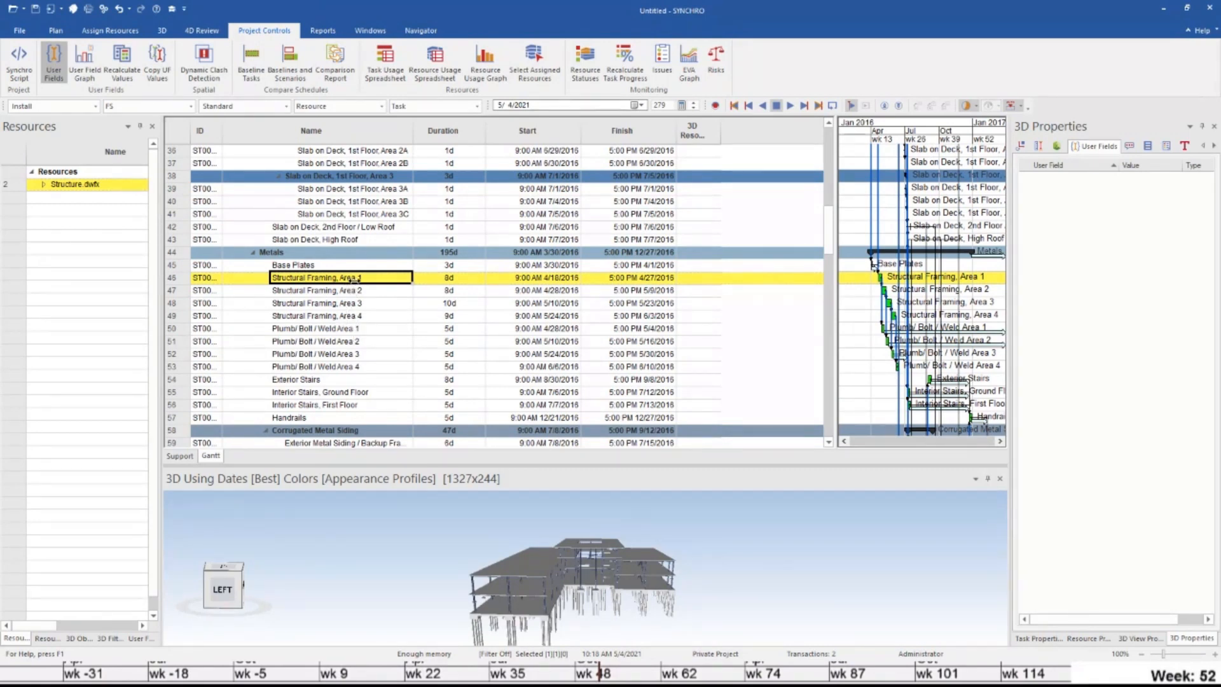
key("Escape")
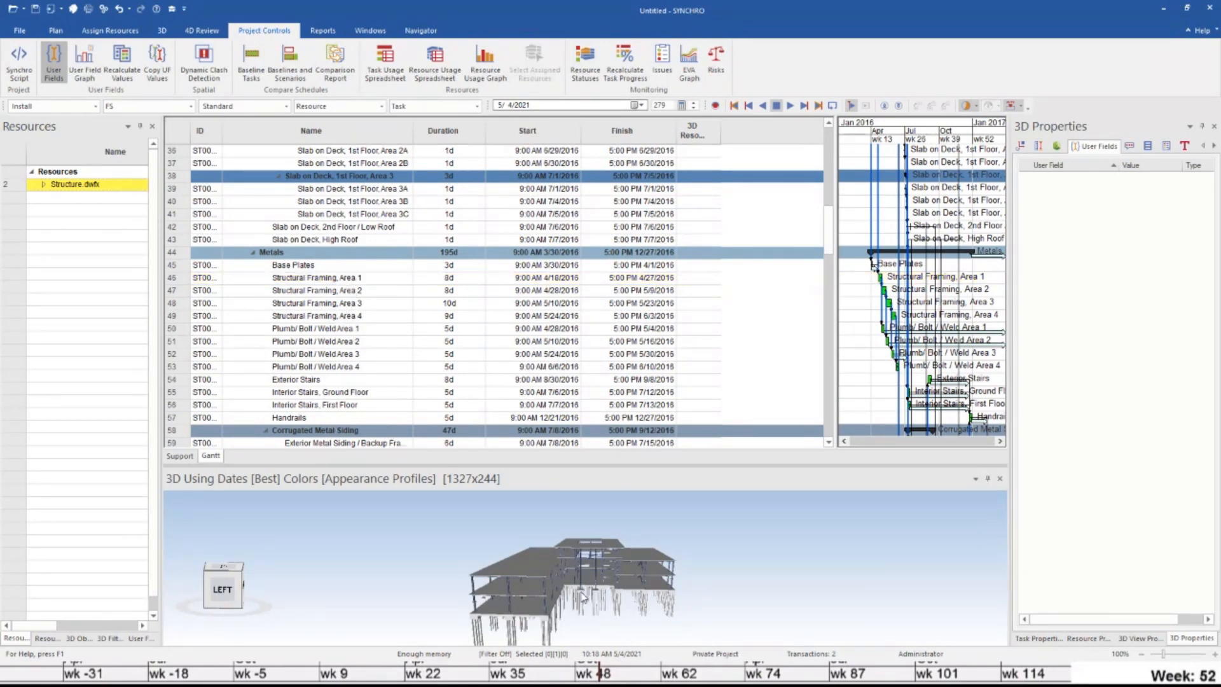
left_click_drag(534, 466, 533, 372)
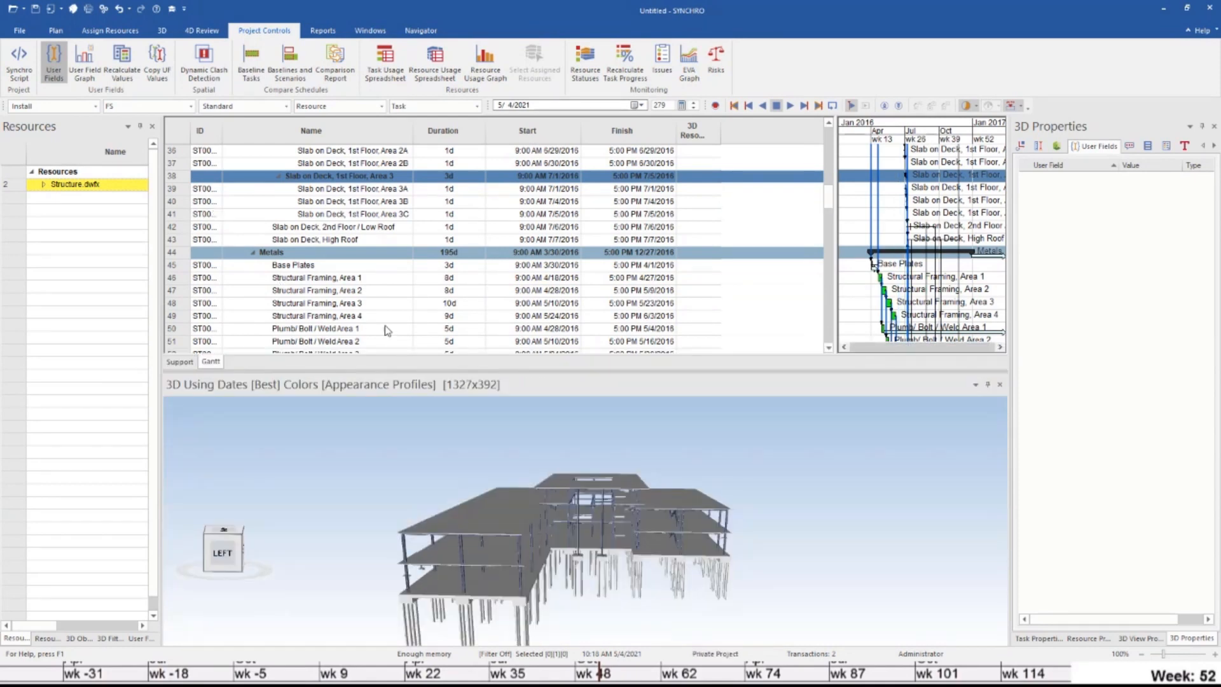
left_click_drag(373, 372, 373, 451)
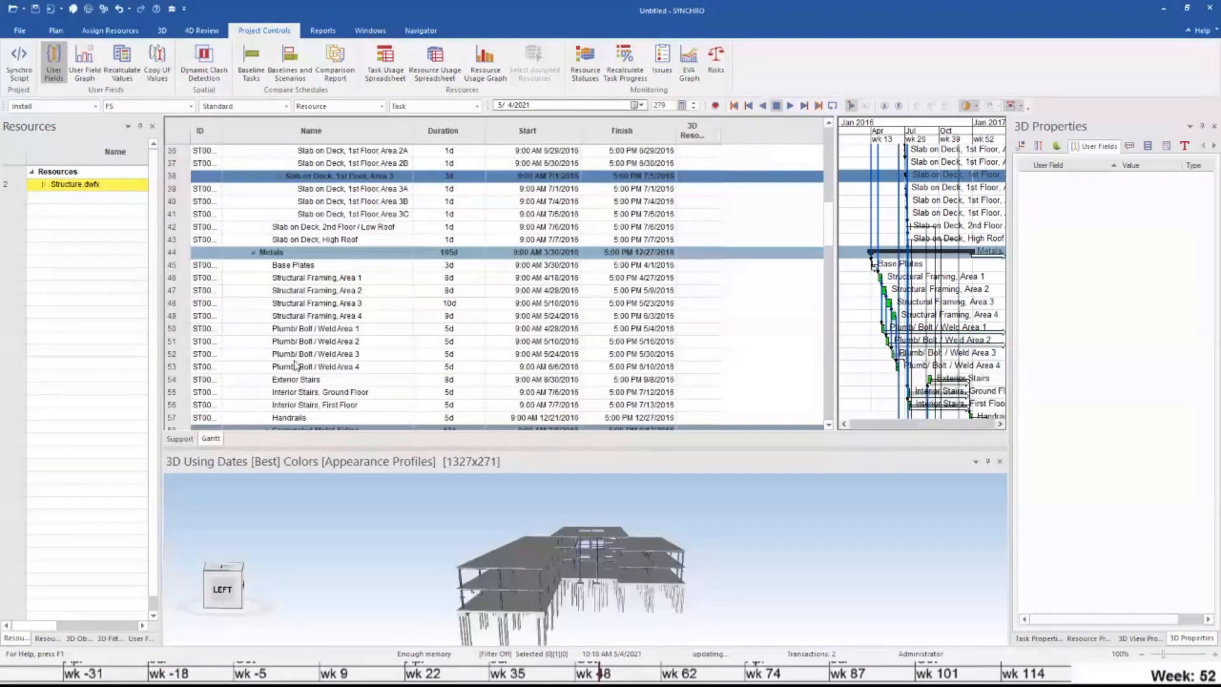
left_click(362, 278)
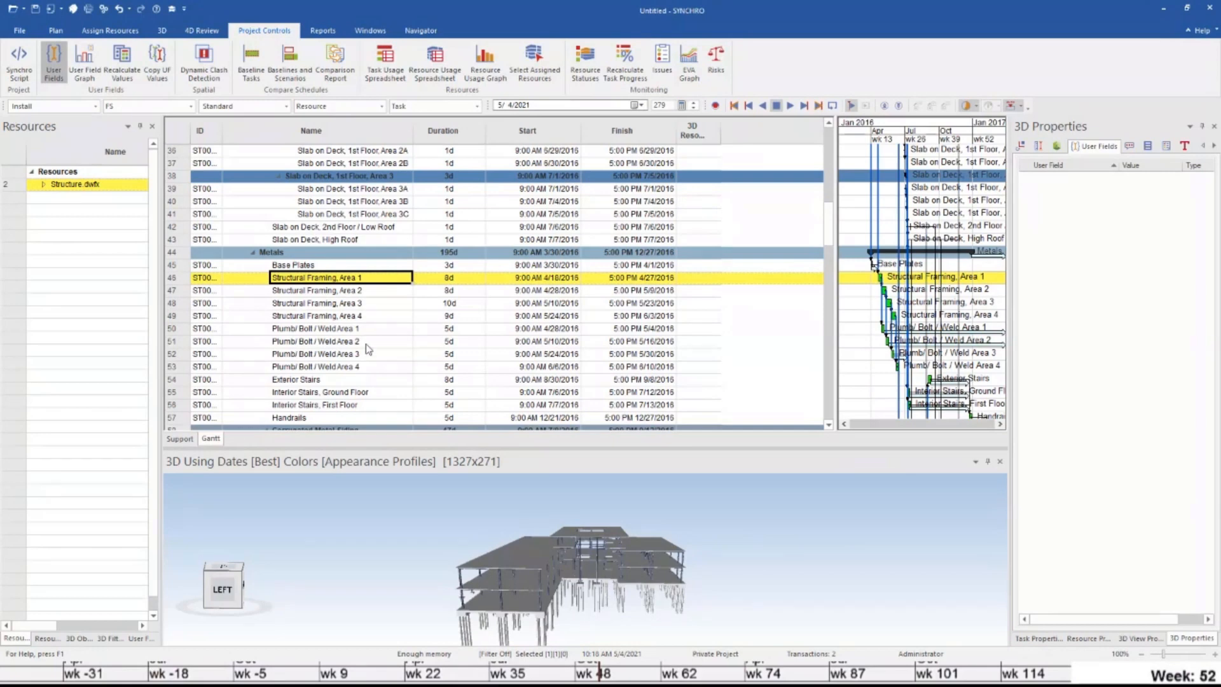
key("Escape")
Create a new task filter that includes tasks whose name matches "Area 1"
left_click(420, 31)
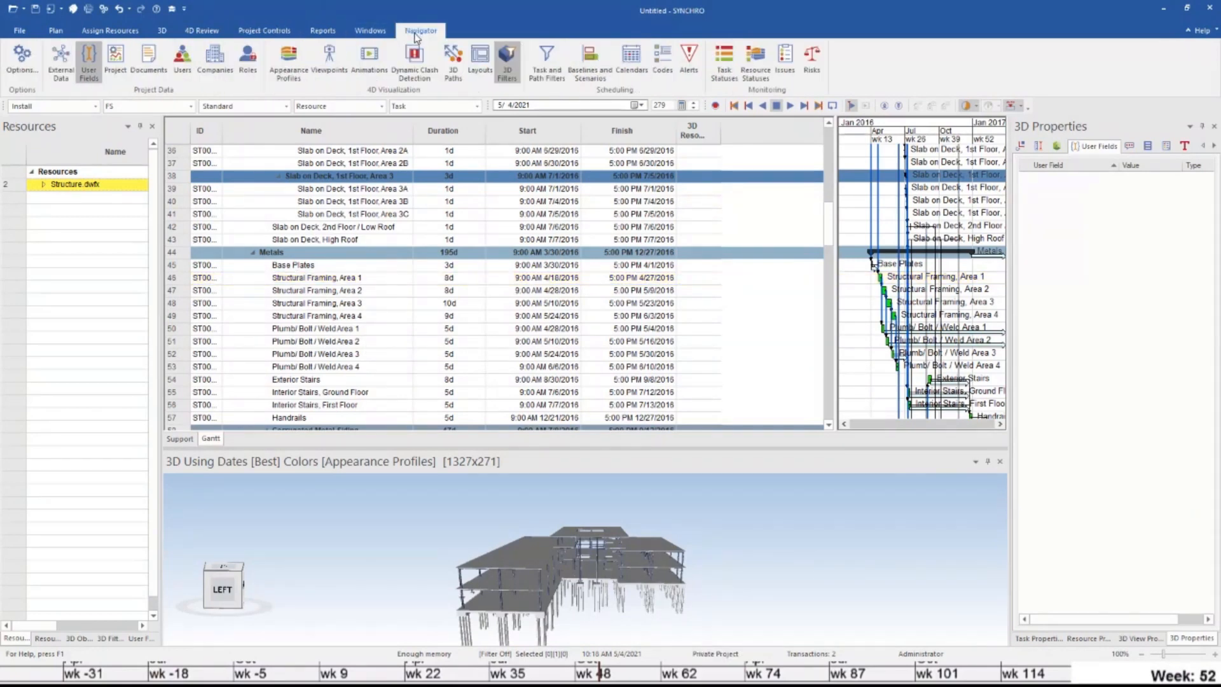
left_click(534, 77)
right_click(54, 247)
left_click(83, 254)
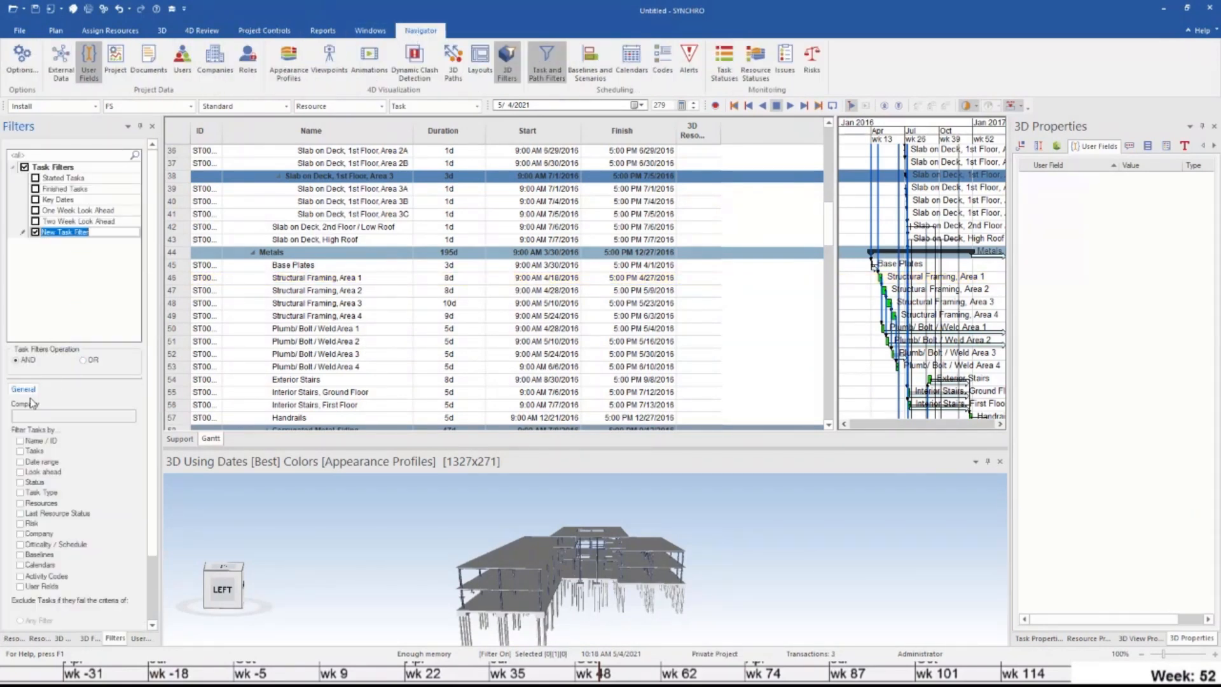
left_click(20, 440)
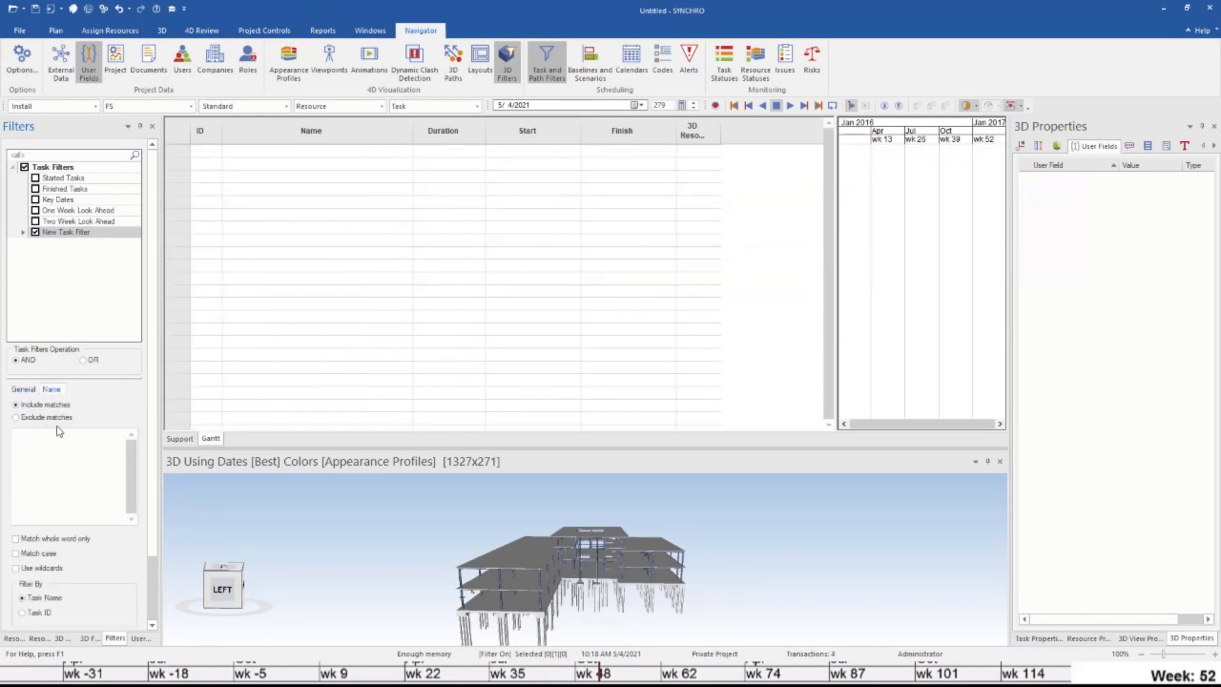
left_click(51, 459)
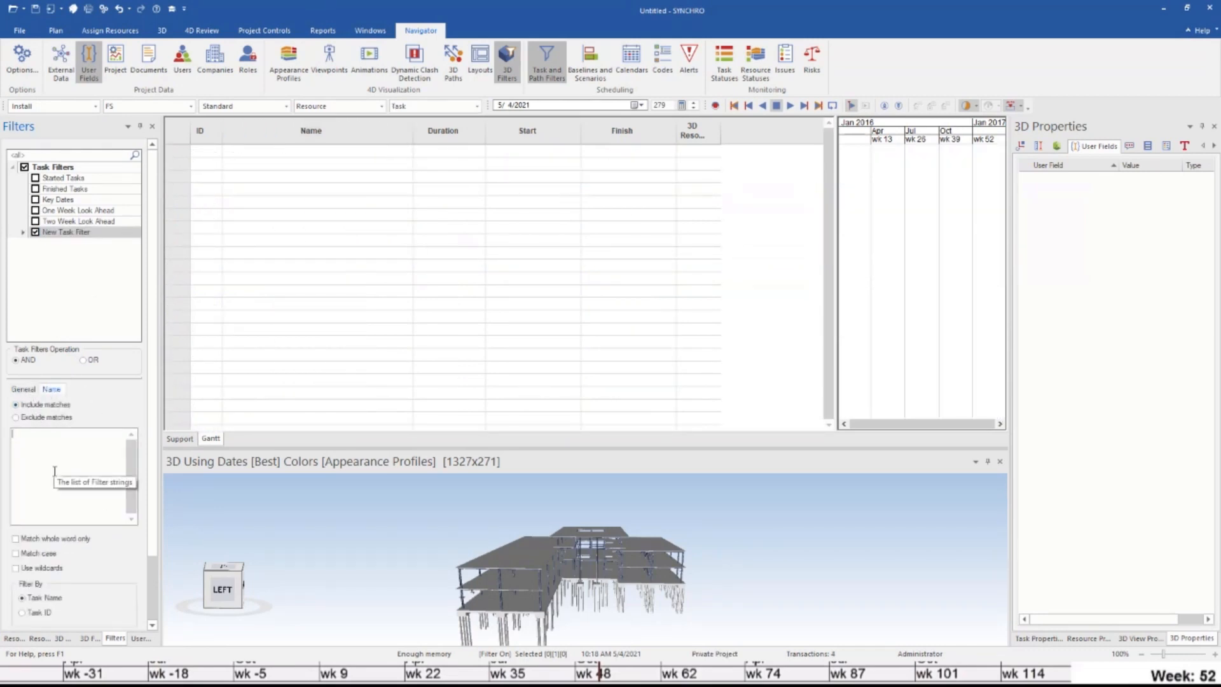
type("Area 1")
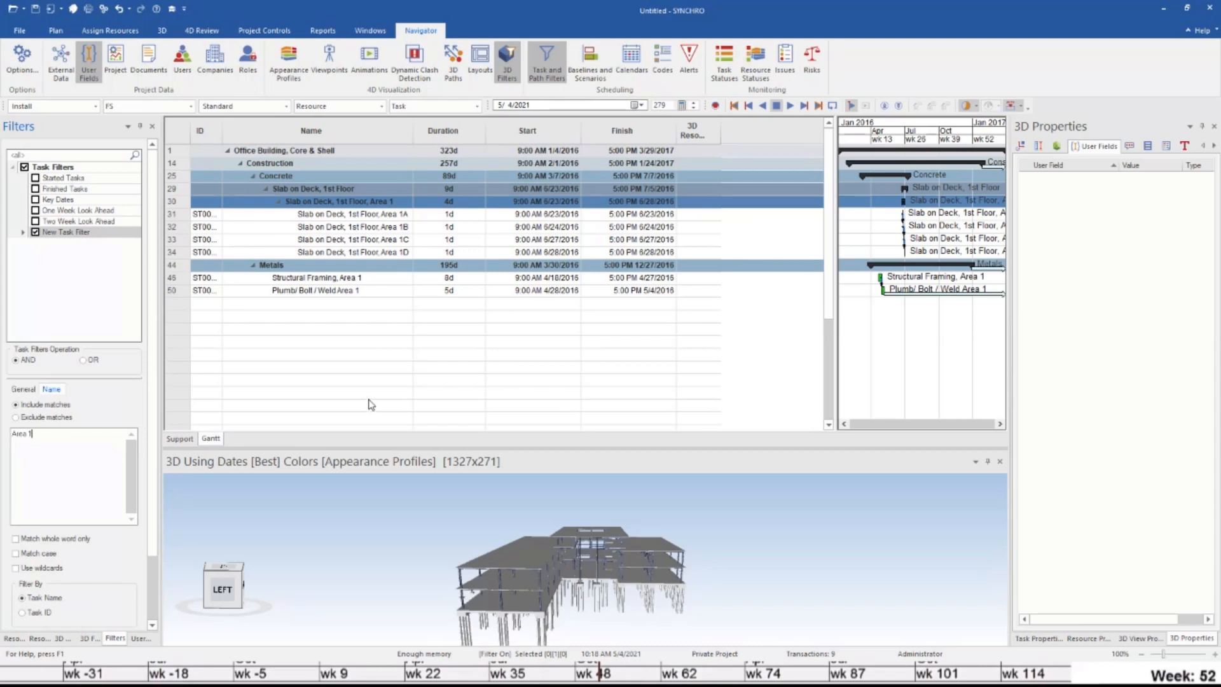
Switch the task name filter to Area 2 and return it to Area 1
left_click(325, 280)
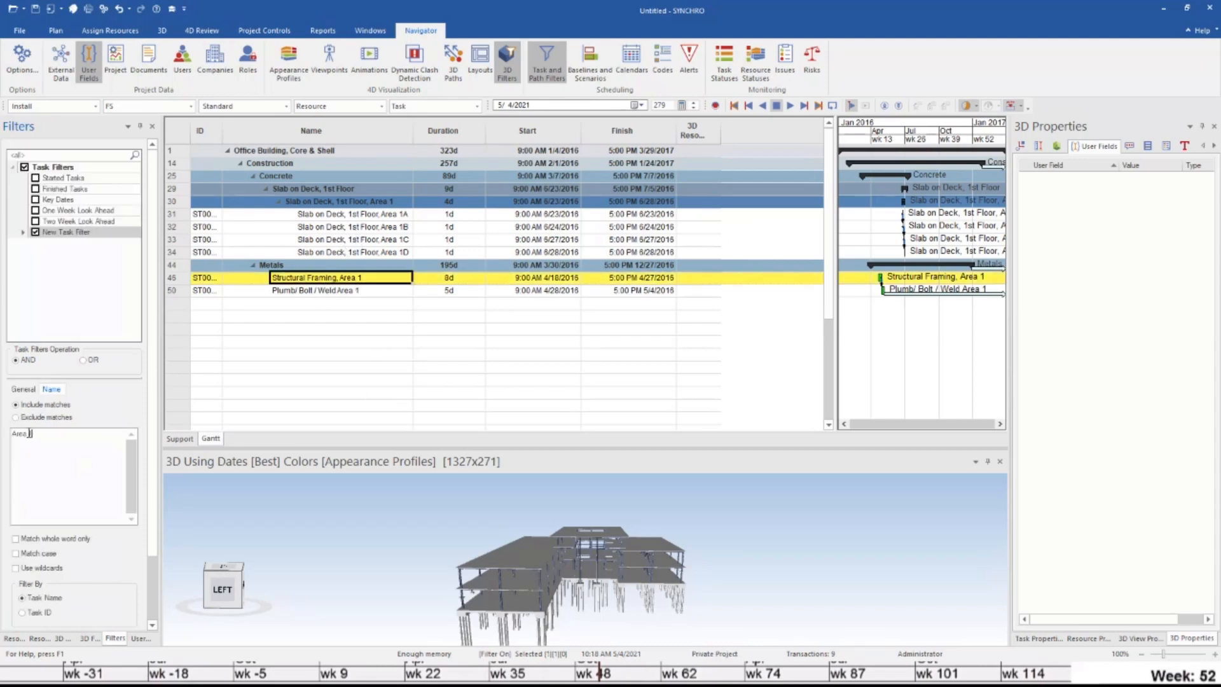
type("2")
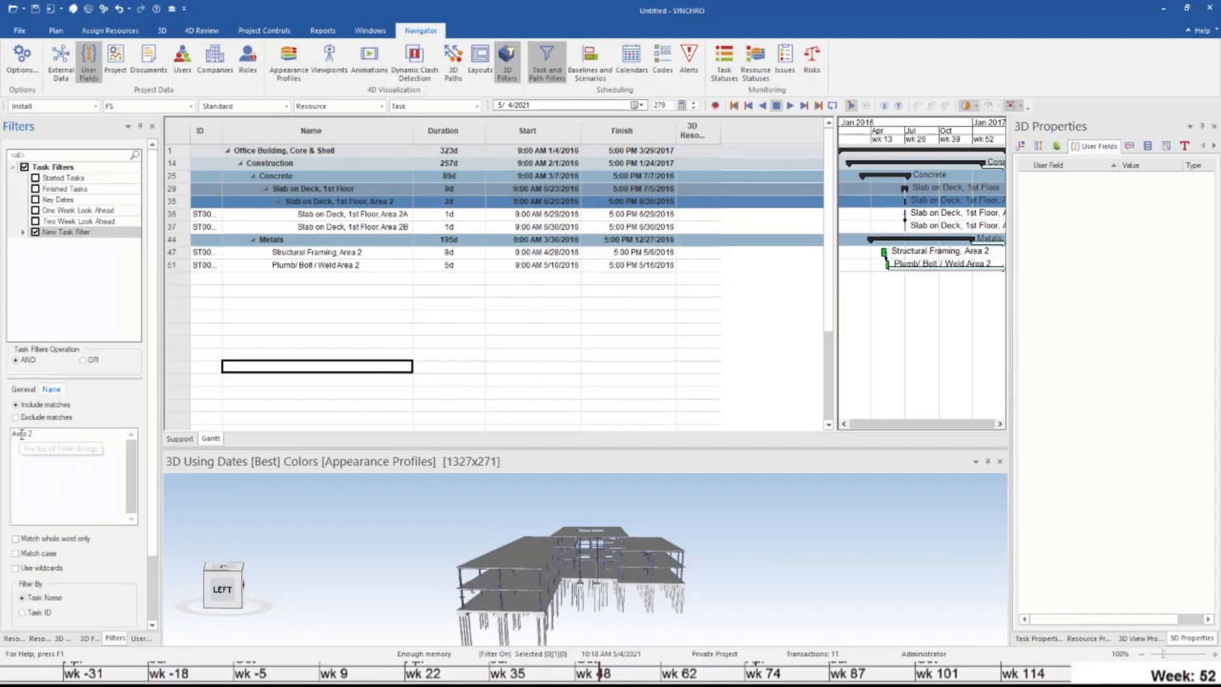
key("BackSpace")
type("1")
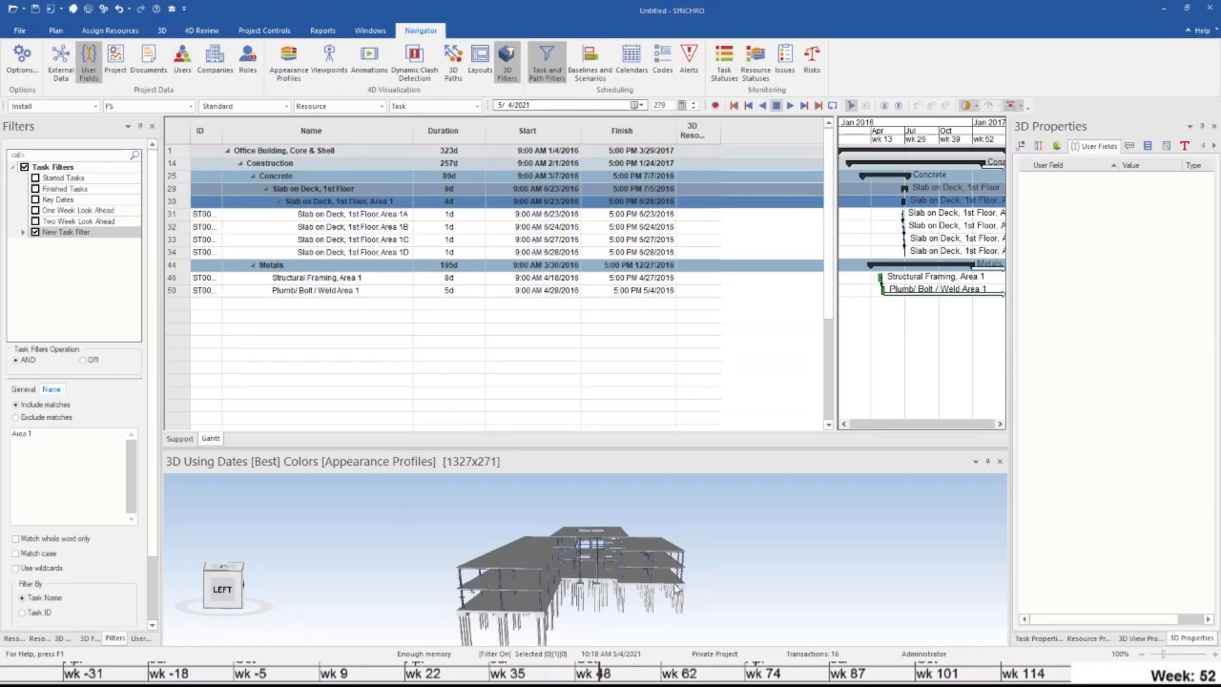
Inspect the user fields of a corner steel column against the Structural Framing, Area 1 task in an enlarged 3D view
left_click_drag(677, 591, 528, 569)
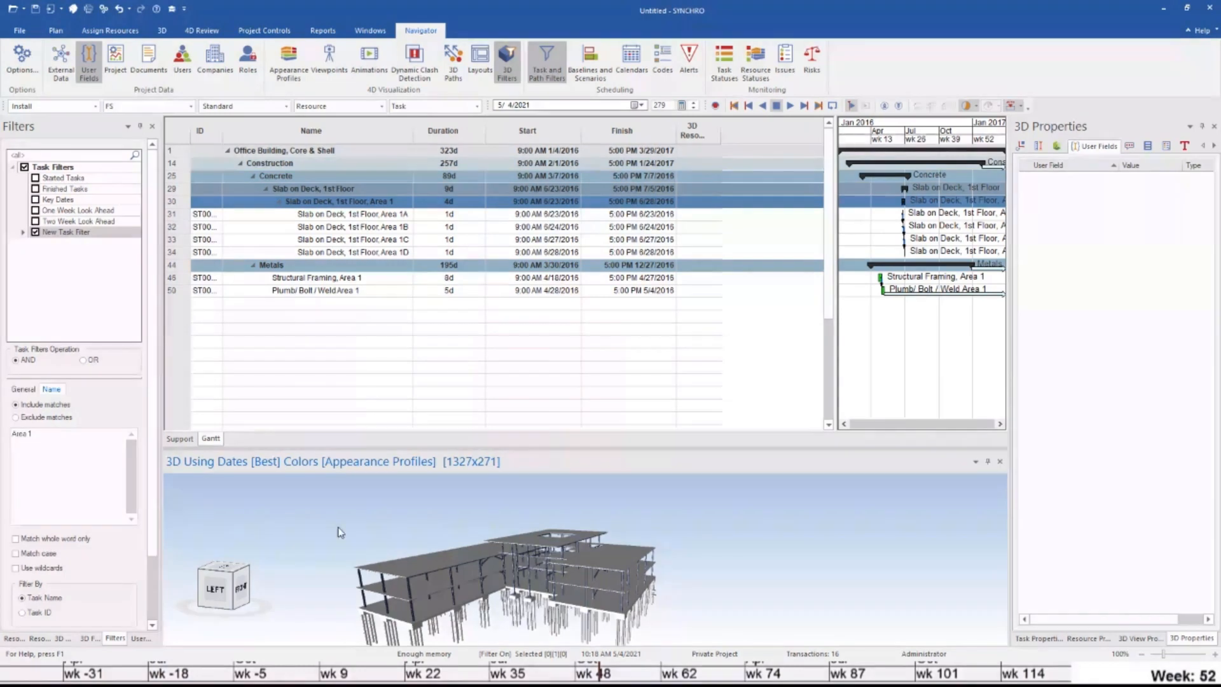
mouse_move(340, 533)
left_mouse_down()
mouse_move(372, 507)
mouse_move(450, 604)
mouse_move(401, 636)
left_mouse_up()
left_click(383, 640)
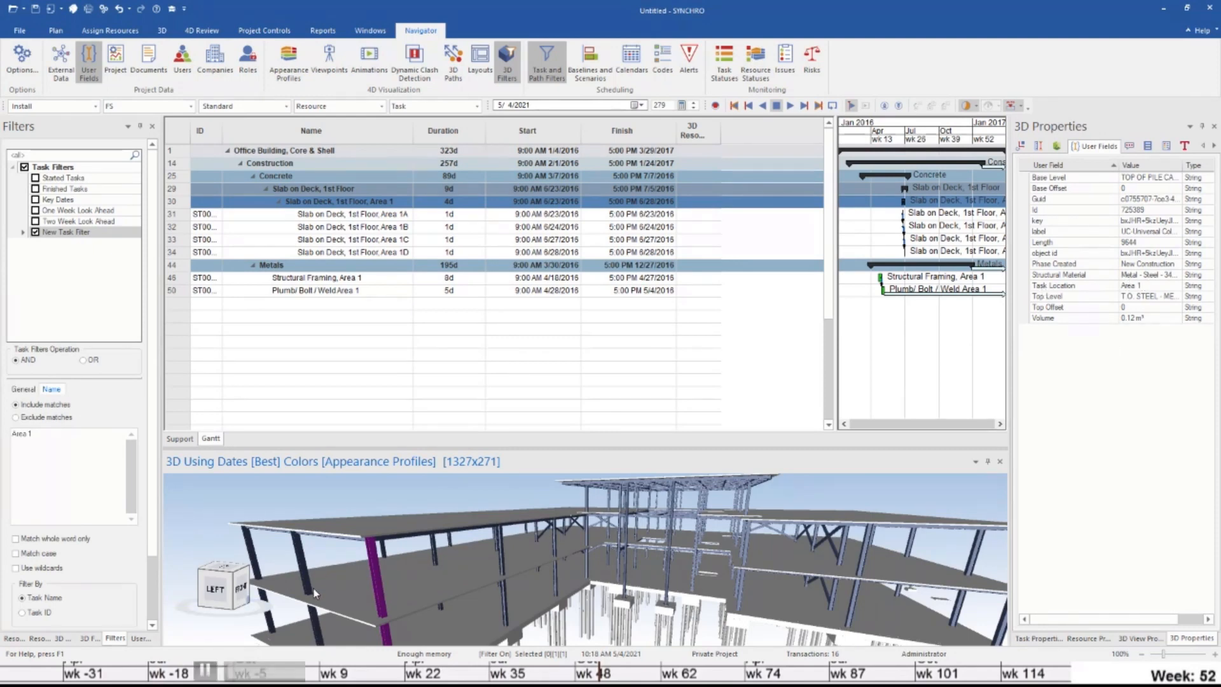
left_click_drag(738, 528, 655, 506)
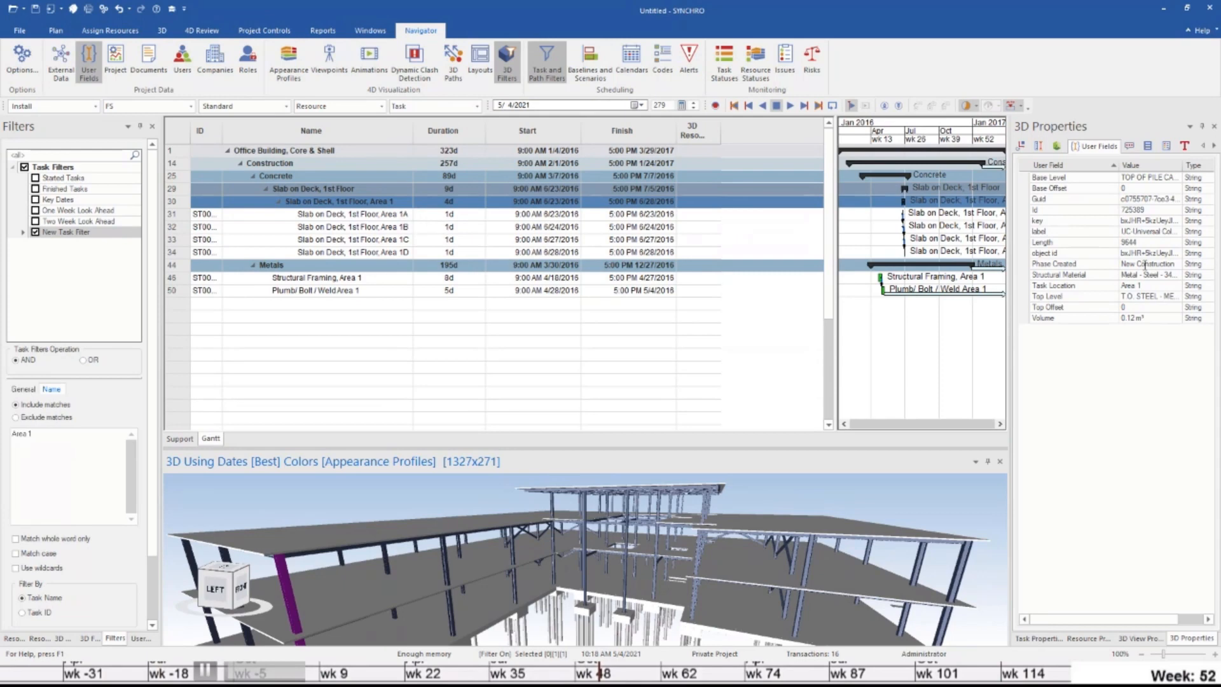
left_click(358, 278)
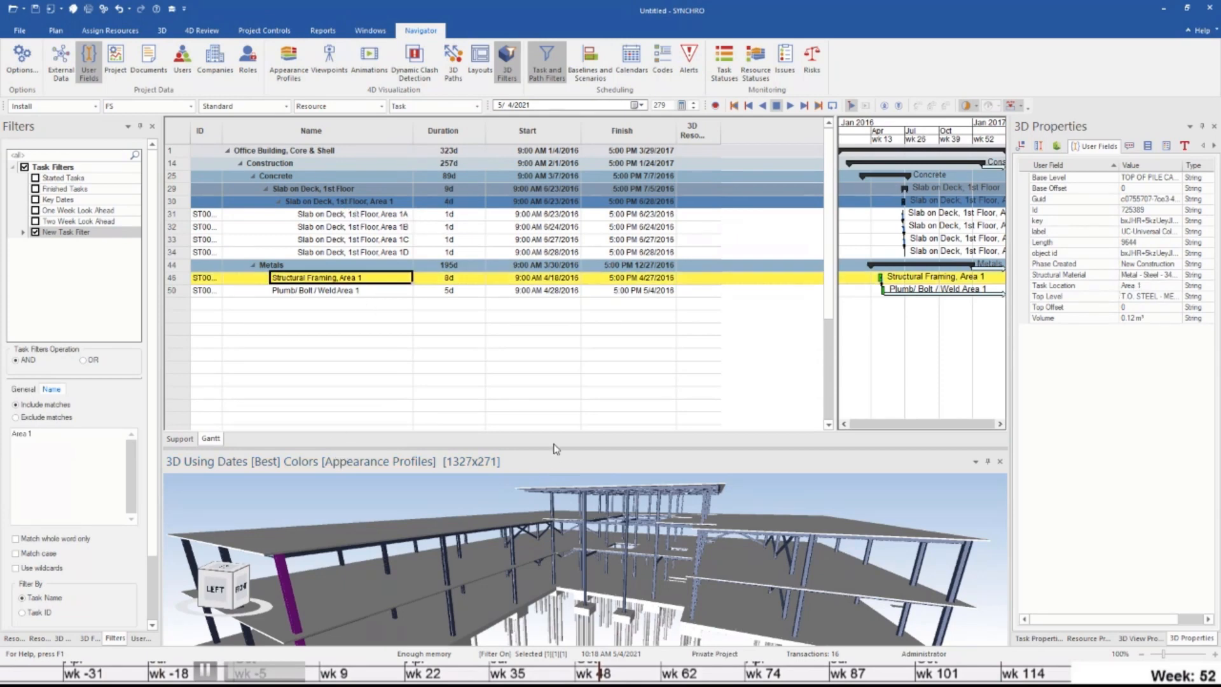
left_click_drag(554, 448, 563, 344)
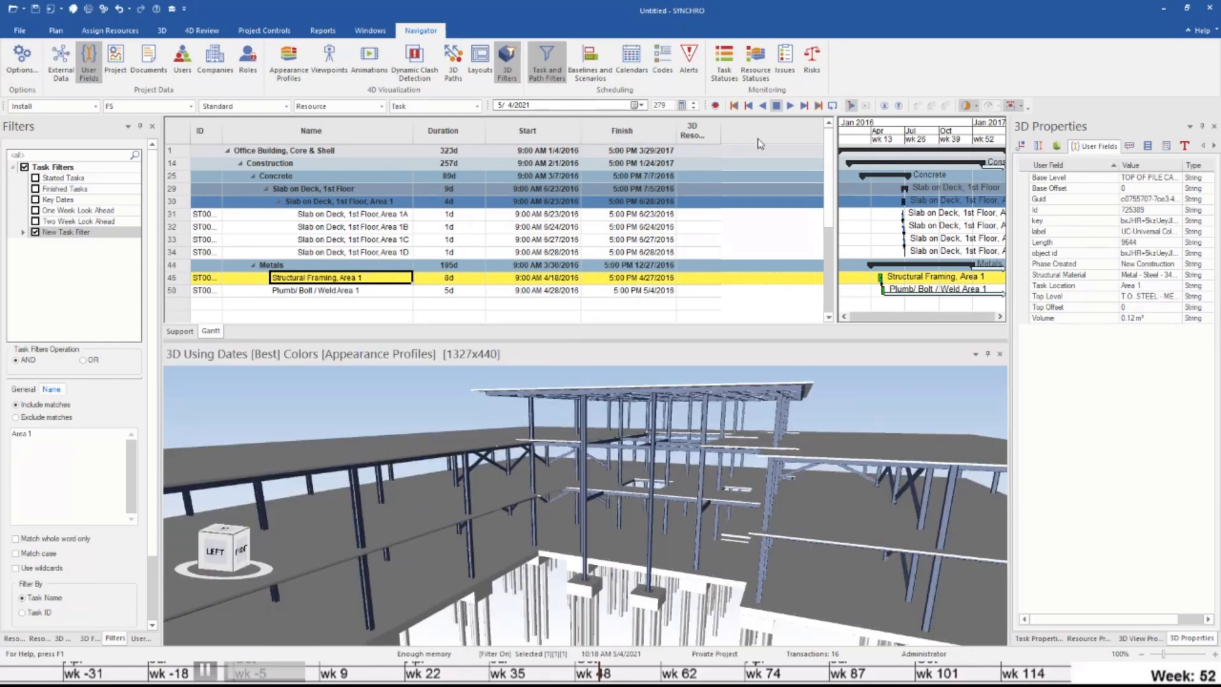
scroll(523, 542, "down", 5)
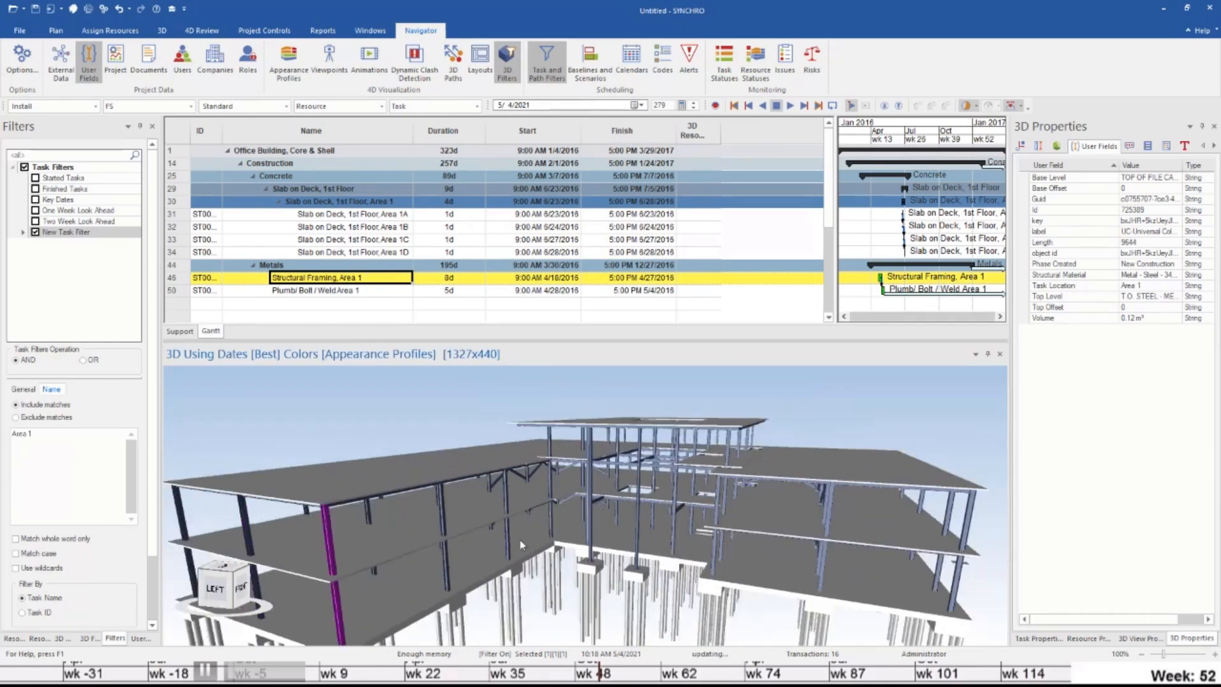
key("Escape")
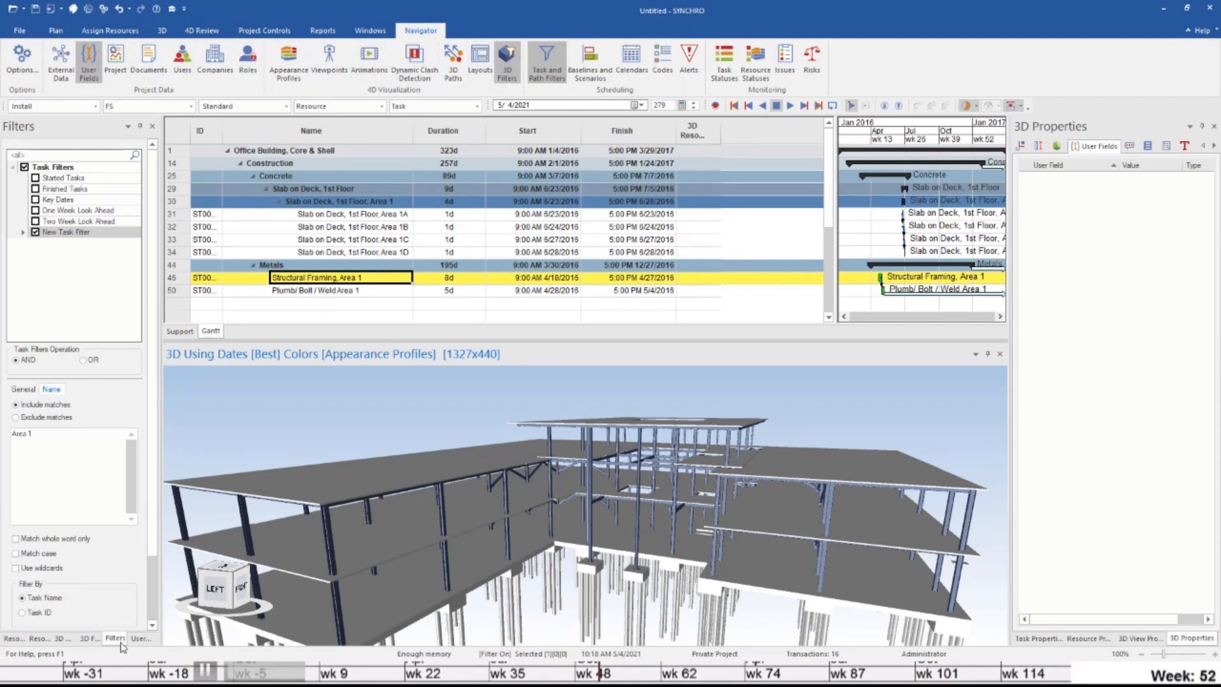
Define a new task user field named Task Location with type String and calculation type Calculate
left_click(140, 638)
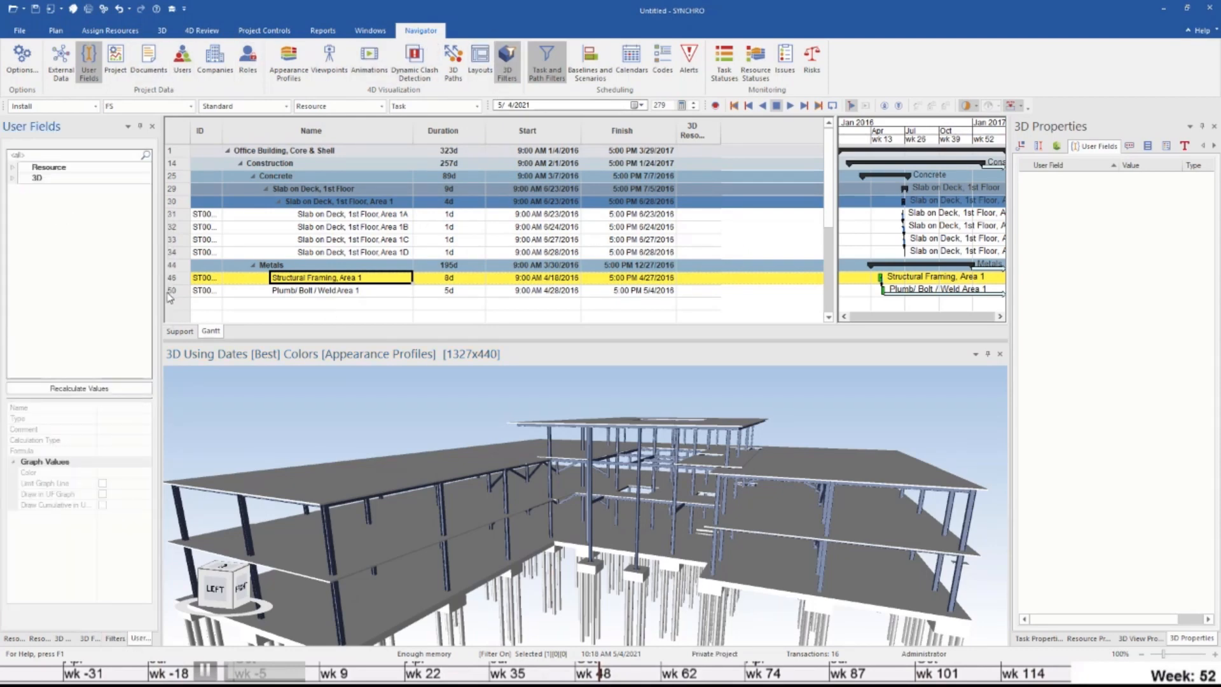
left_click_drag(1, 273, 484, 266)
type("T")
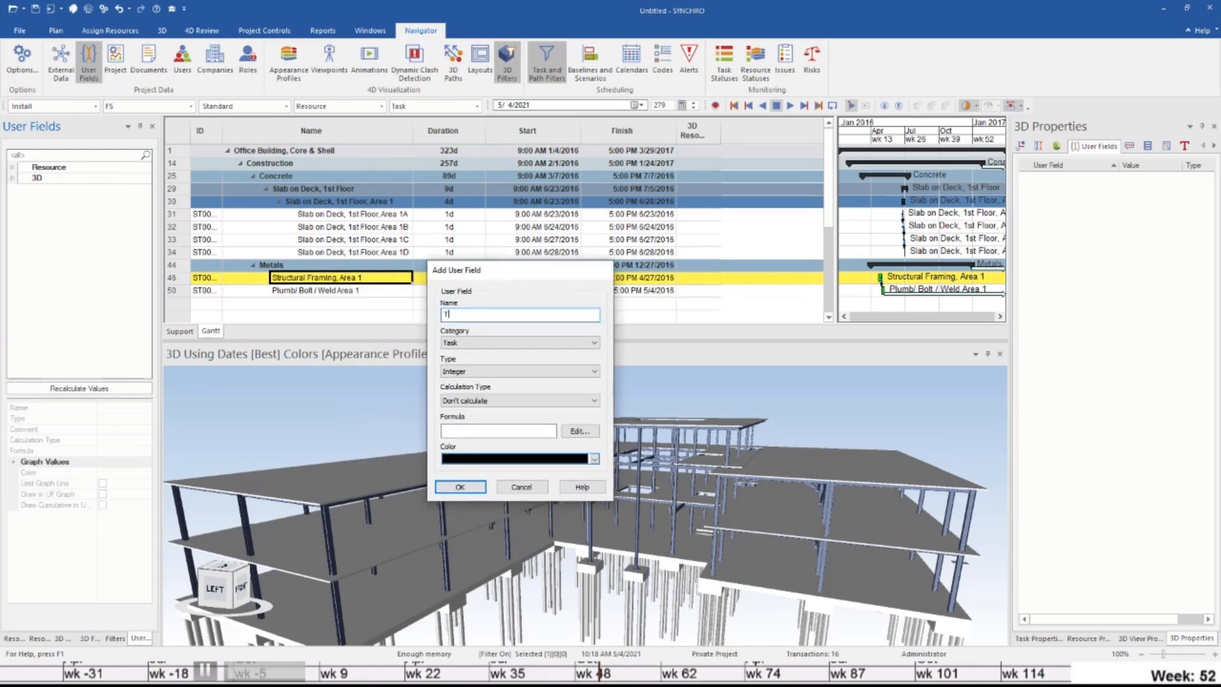
type("ask Location")
left_click(518, 371)
left_click(502, 405)
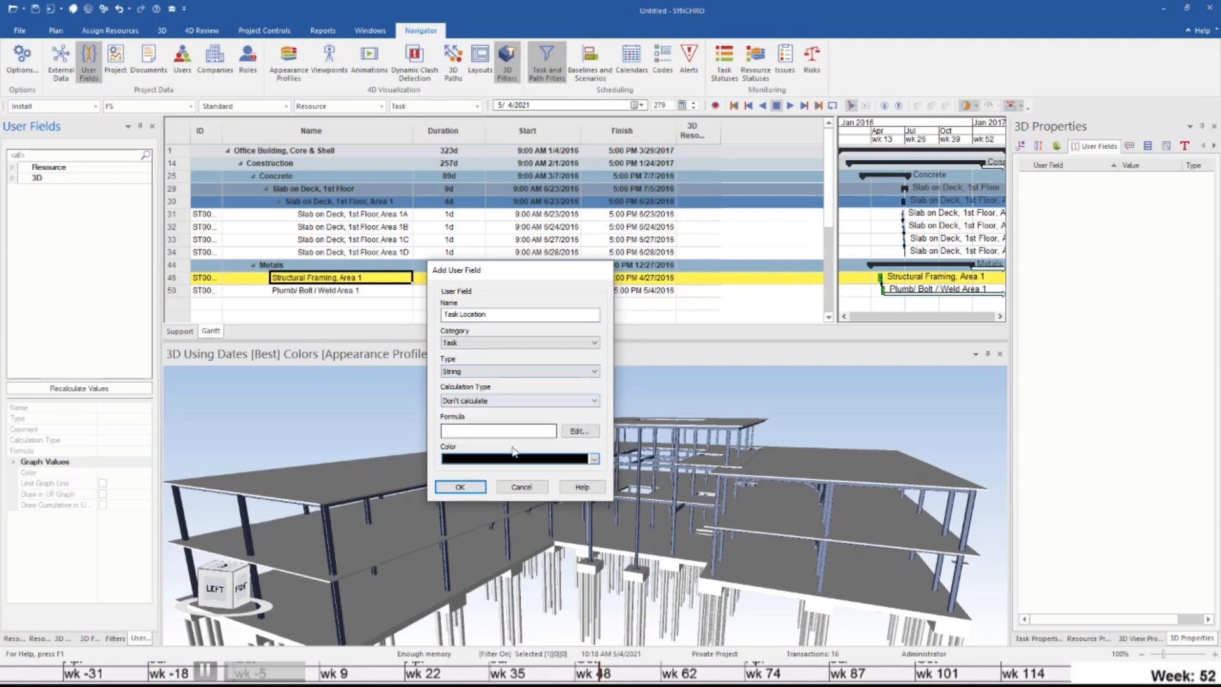
left_click(518, 400)
left_click(496, 415)
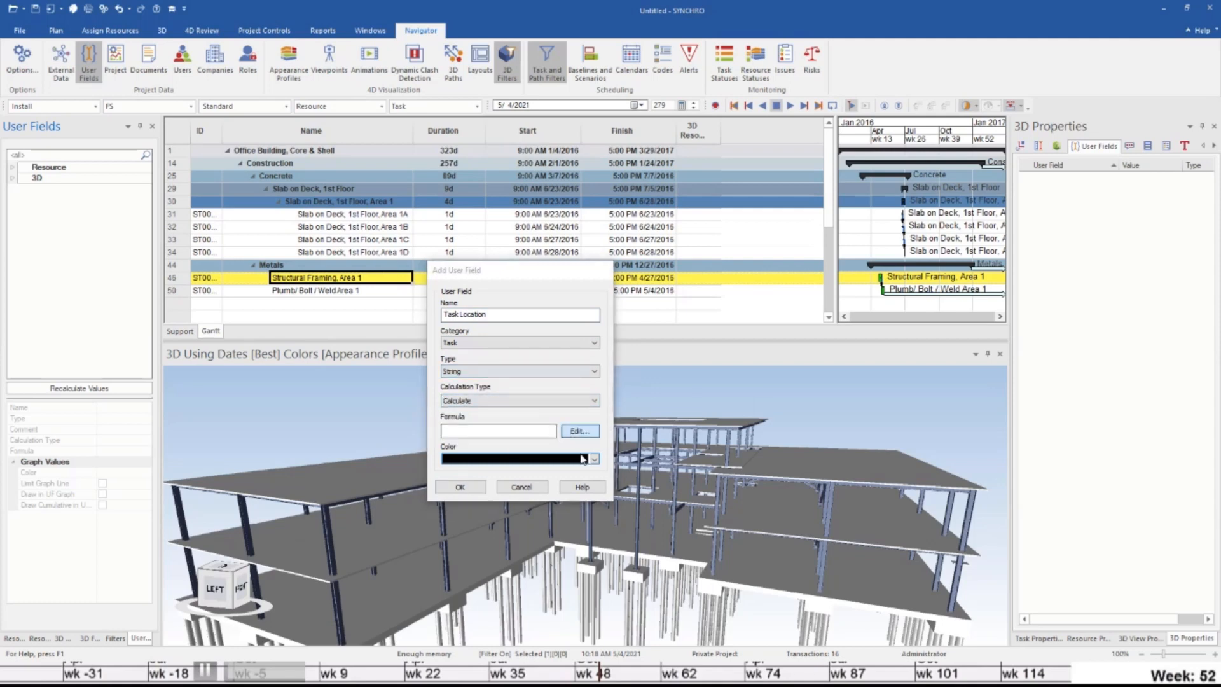
Give the Task Location field the formula RIGHT(PROPERTY("Name"), 6) and add it to the project
left_click(579, 431)
left_click_drag(471, 246, 692, 253)
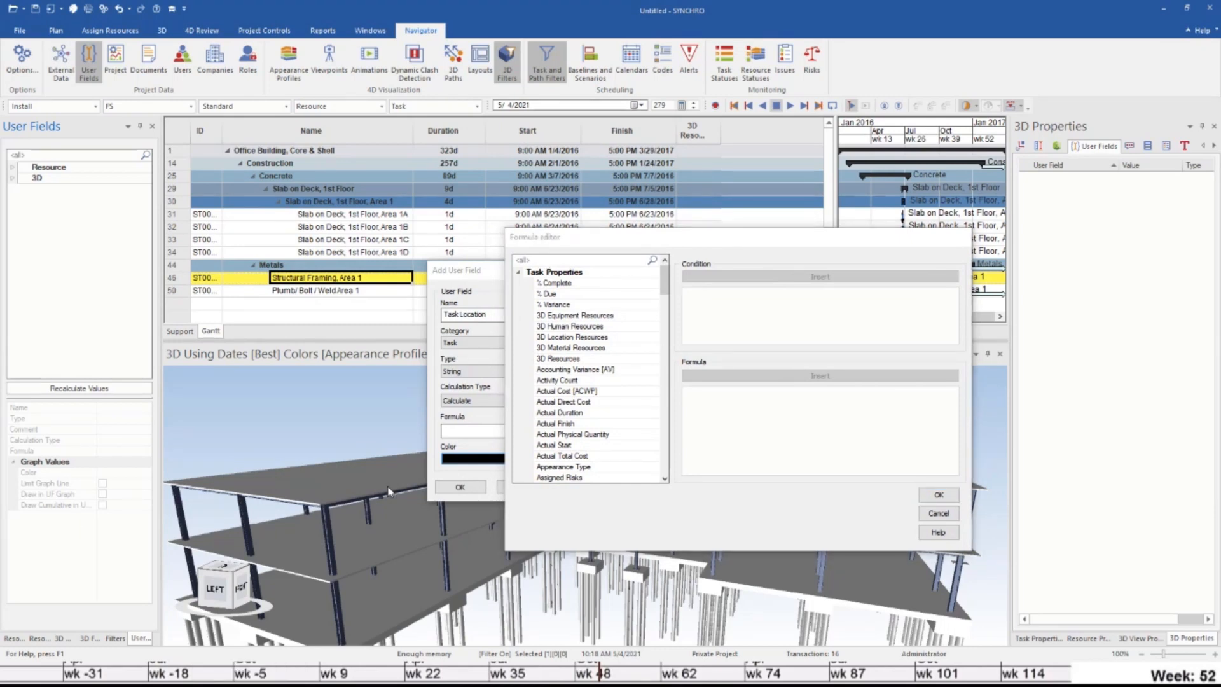
left_click(766, 423)
type("RIGHT(PROPERTY(\"Name\"), 6)")
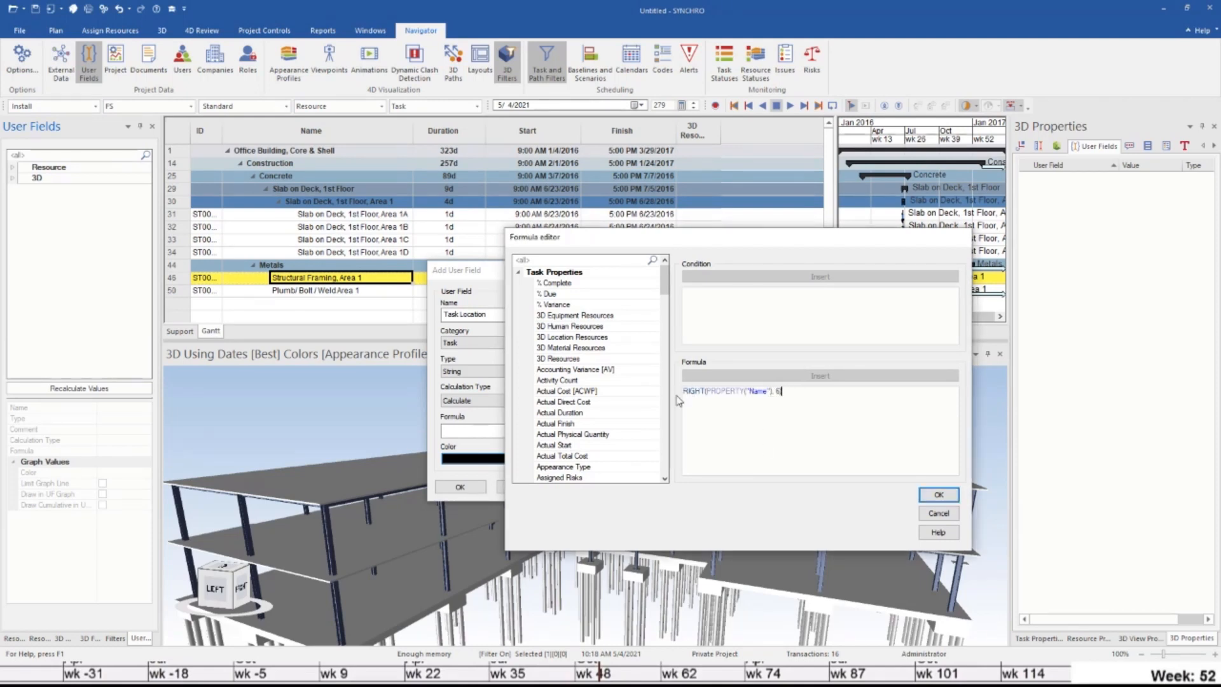
left_click_drag(704, 391, 771, 390)
double_click(778, 391)
left_click(939, 495)
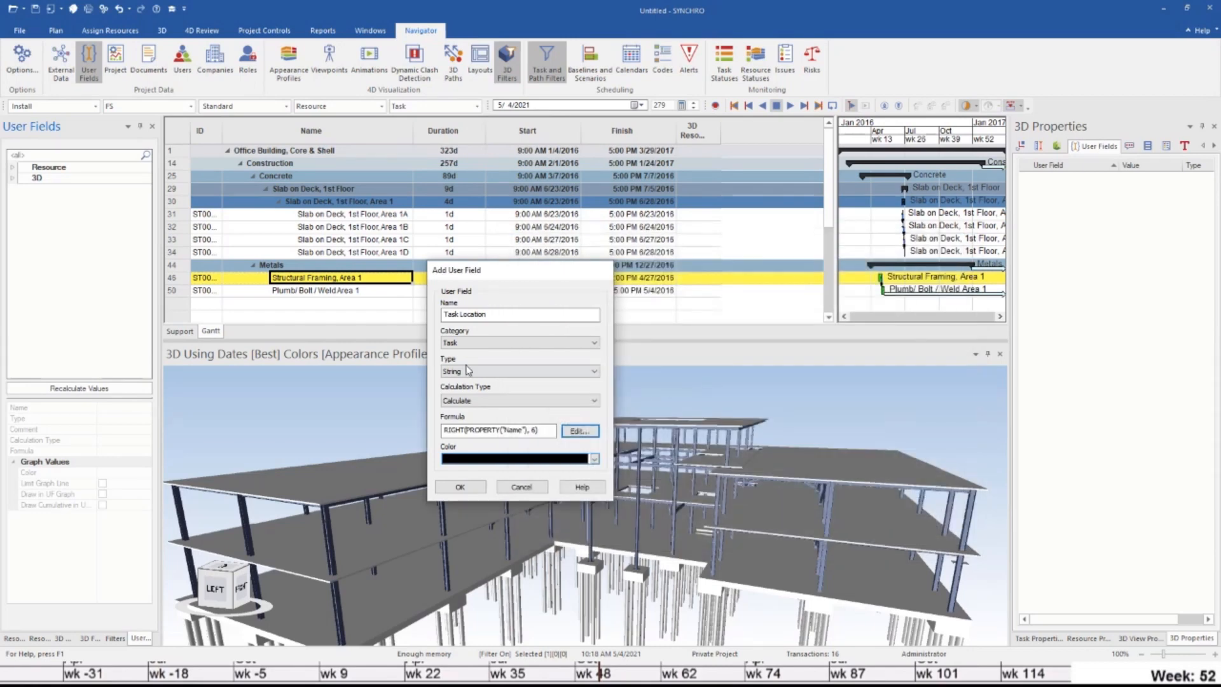
left_click(461, 487)
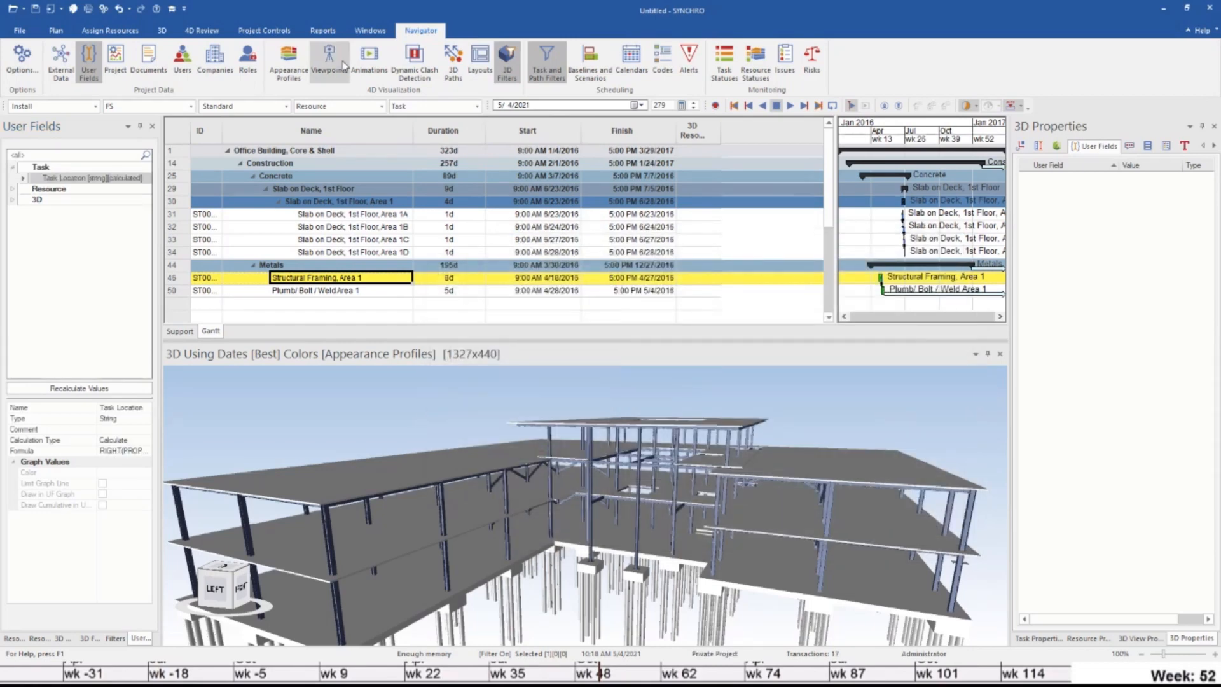
Recalculate the user field values and add the Task Location column to the Gantt table
left_click(88, 389)
left_click(612, 427)
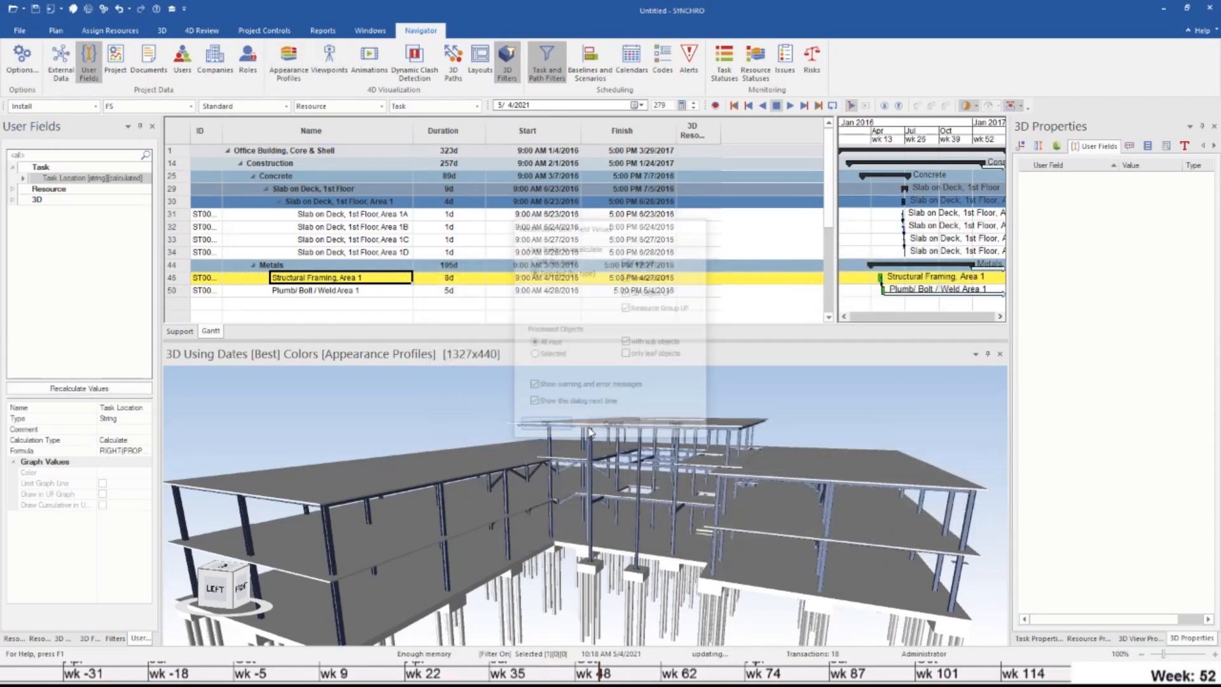
right_click(736, 133)
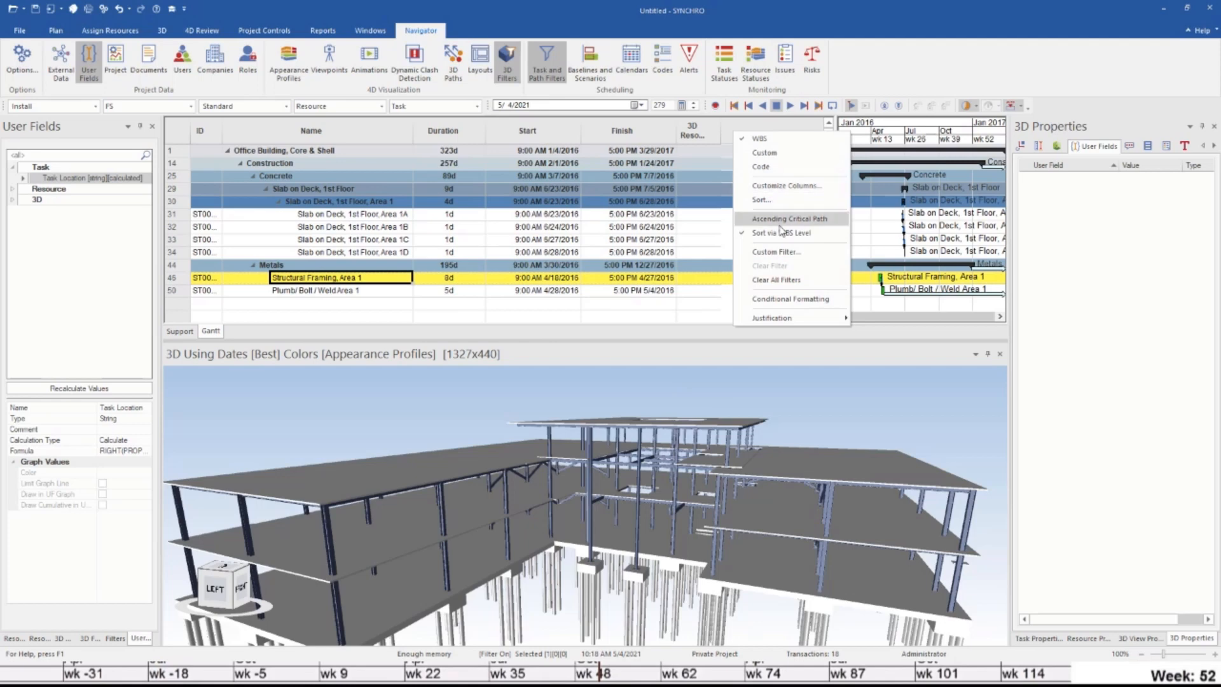
left_click(780, 254)
left_click(738, 405)
right_click(736, 124)
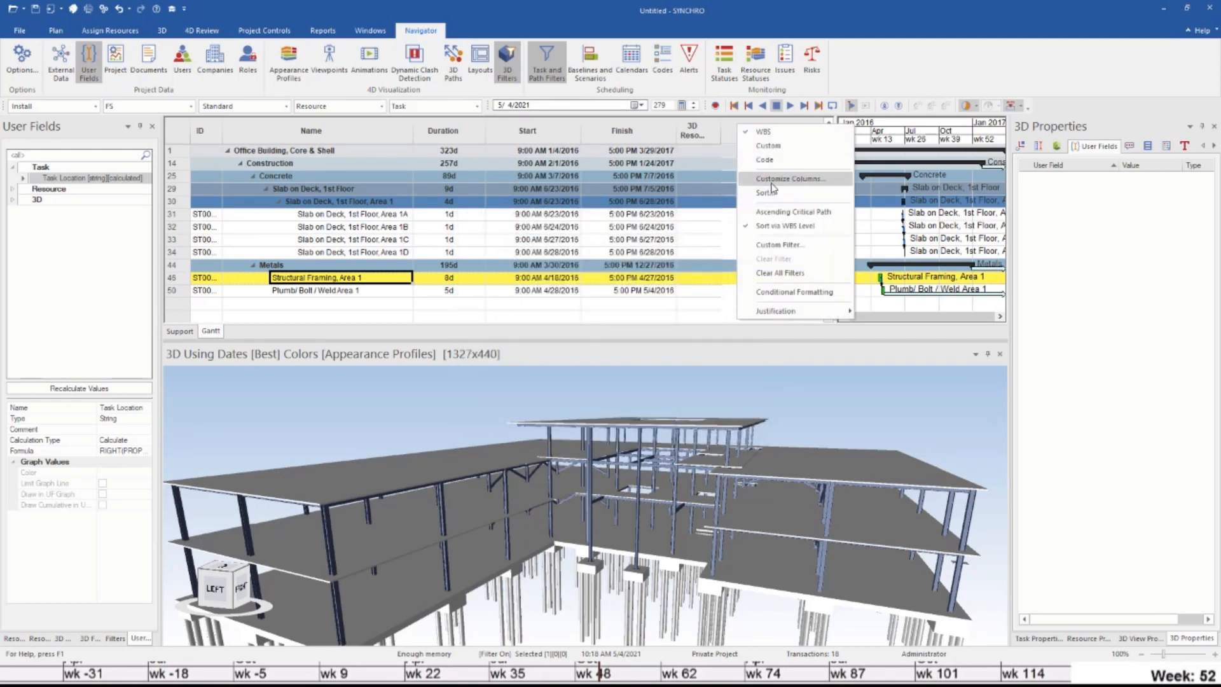
left_click(772, 181)
type("task lo")
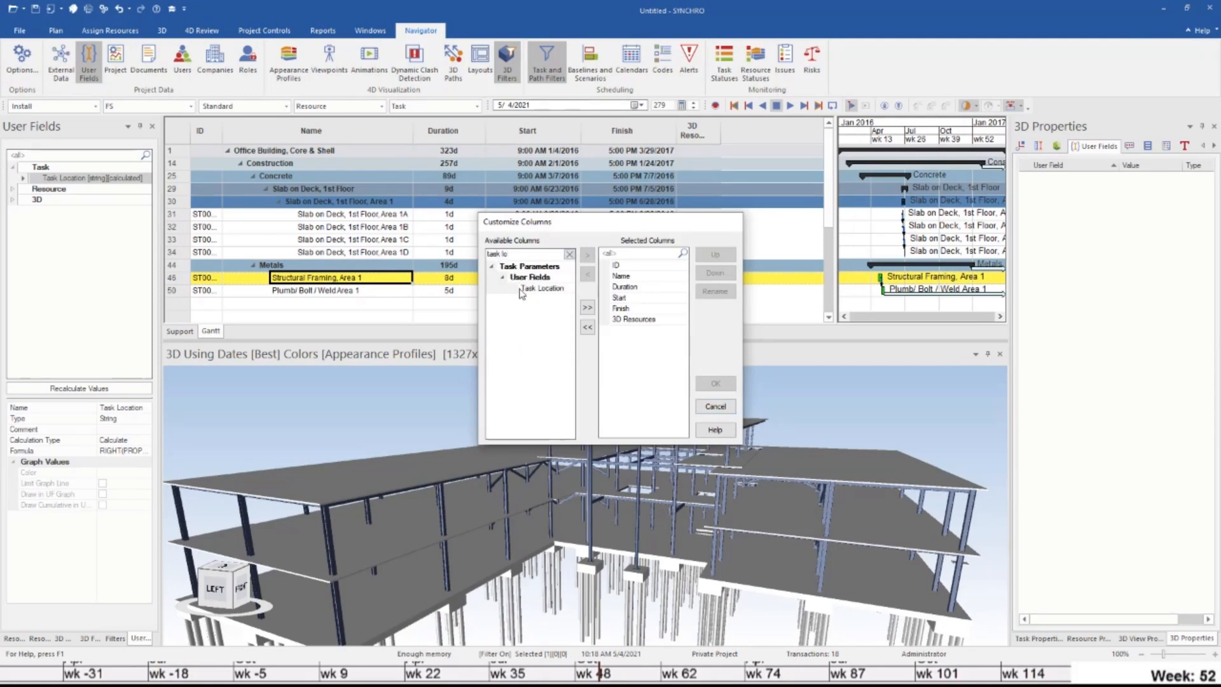
double_click(537, 289)
left_click(713, 384)
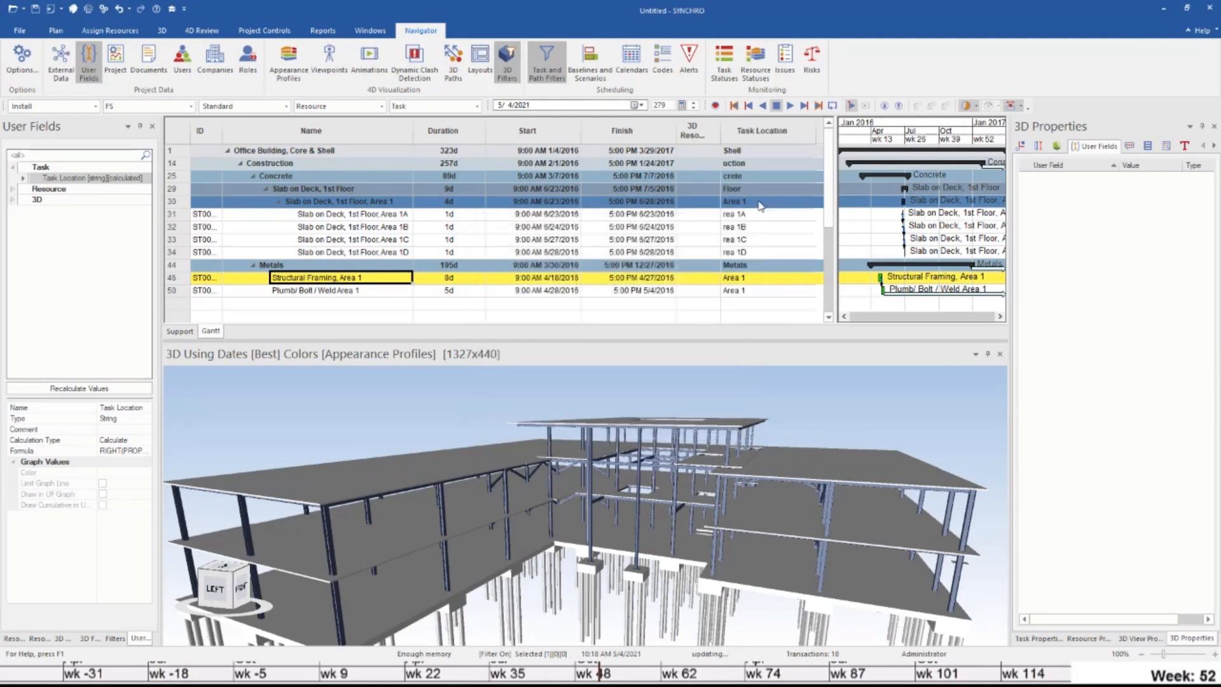
left_click(363, 216)
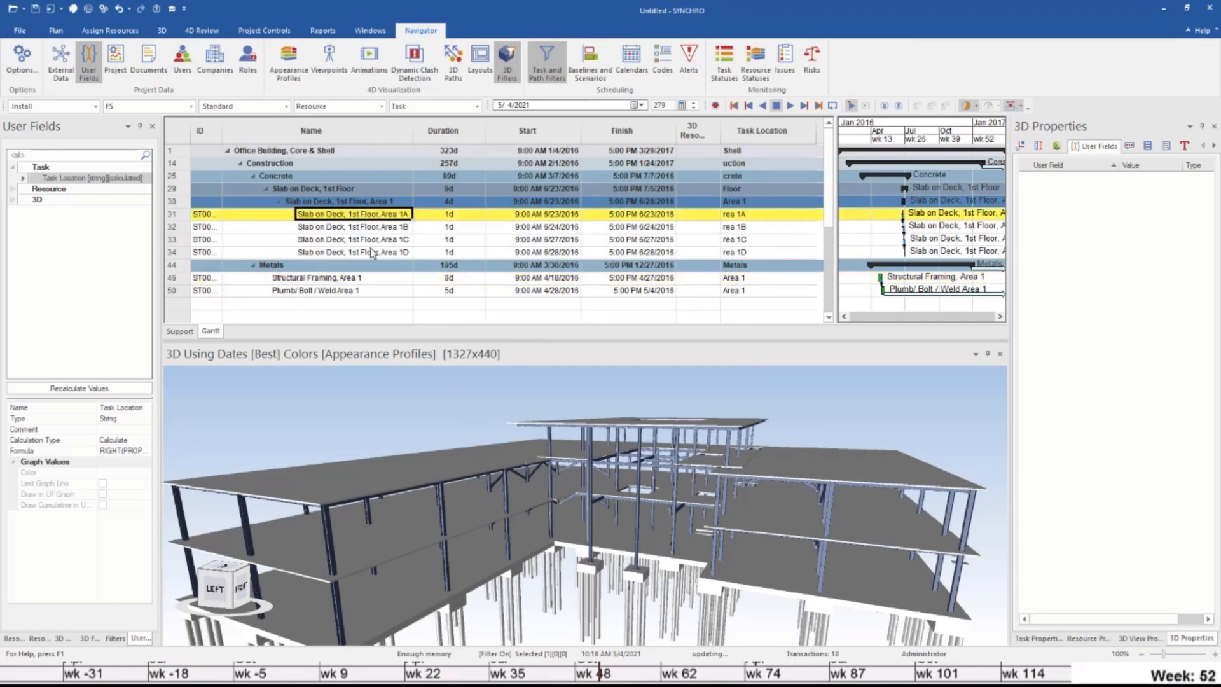
Turn off the New Task Filter so the Gantt lists all tasks again
left_click(362, 280)
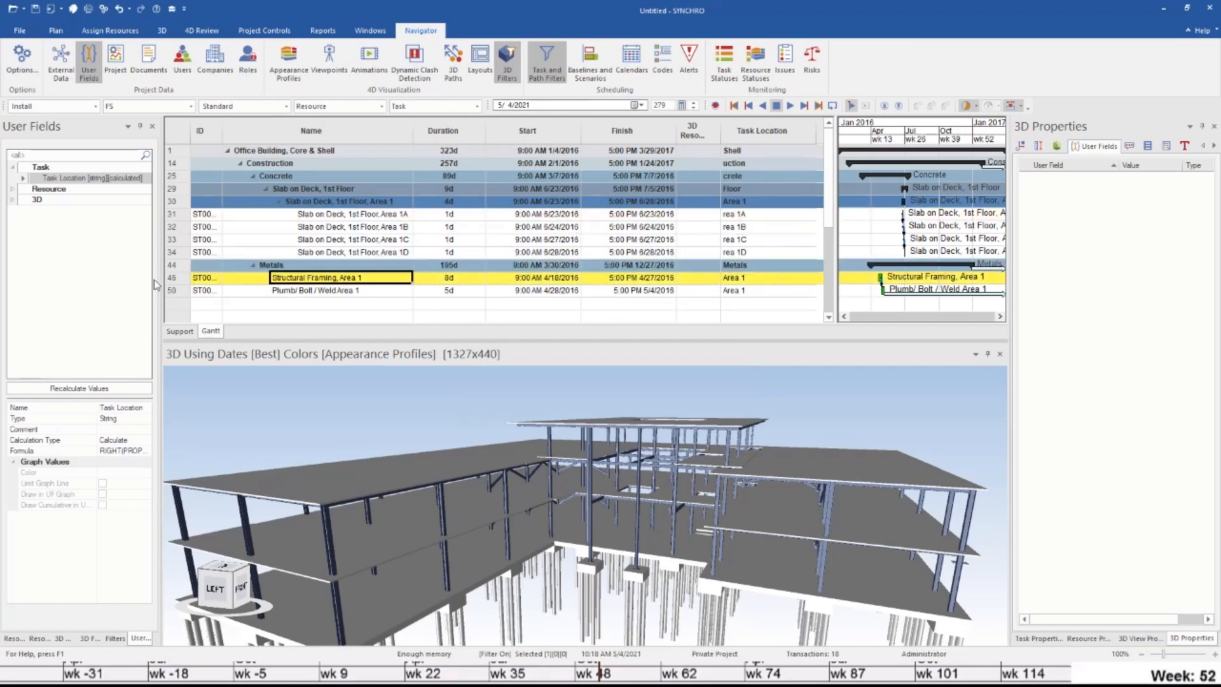
left_click(90, 638)
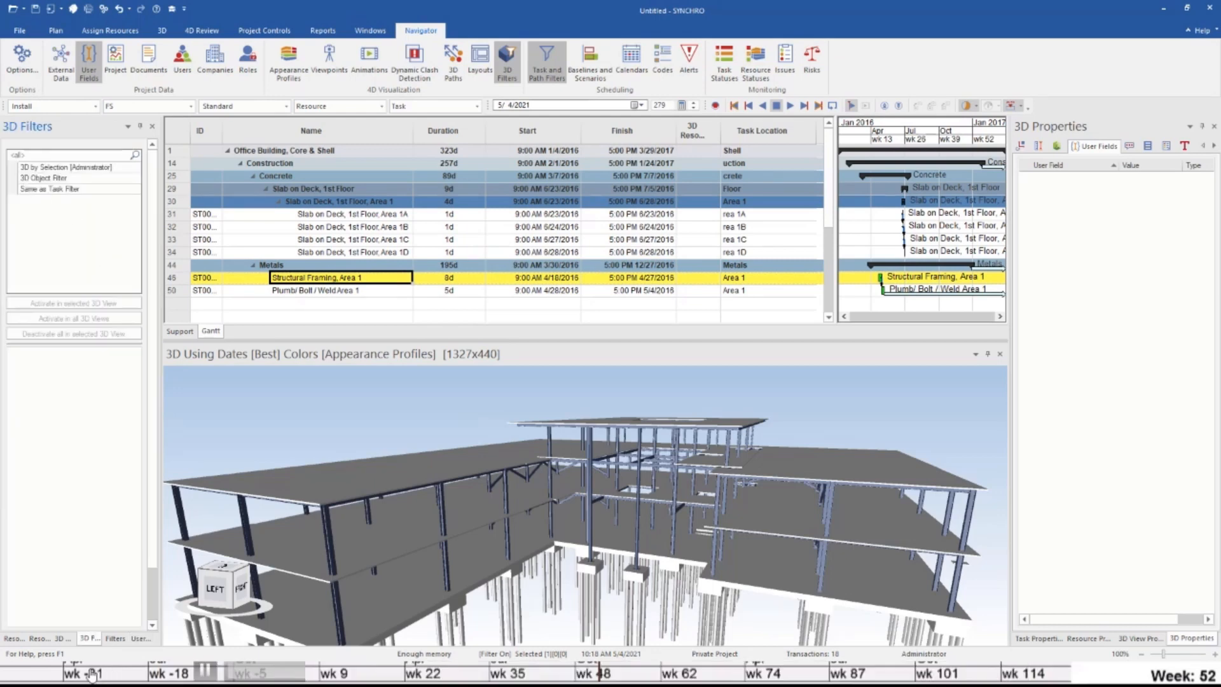
left_click(61, 638)
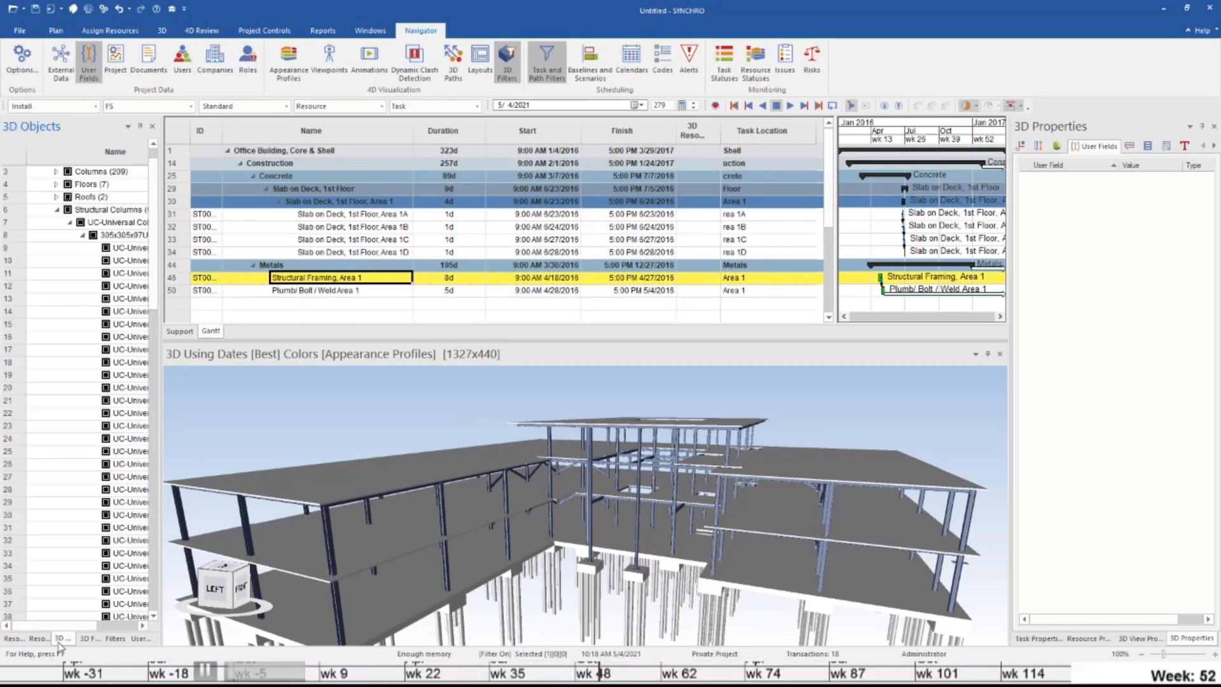
left_click(127, 643)
left_click(36, 232)
scroll(632, 254, "down", 12)
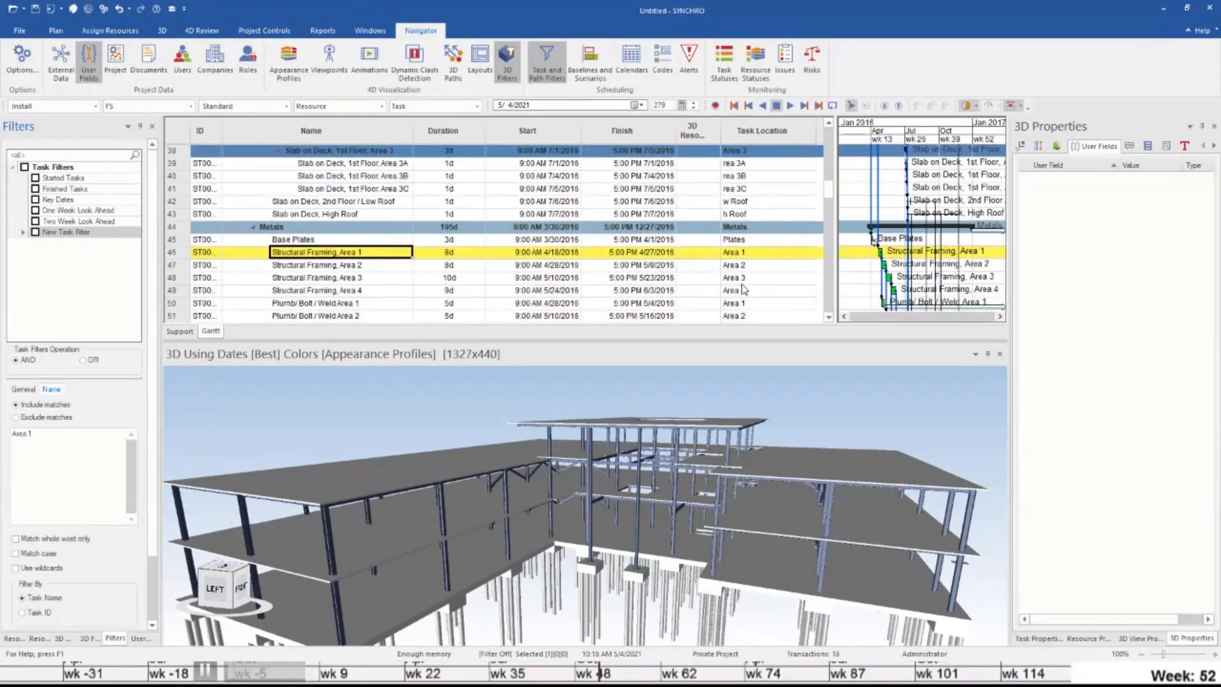
Review the Task Location values of the Structural Framing and Plumb/Bolt/Weld tasks for Areas 1 to 4
left_click(741, 278)
scroll(741, 254, "down", 1)
left_click(739, 215)
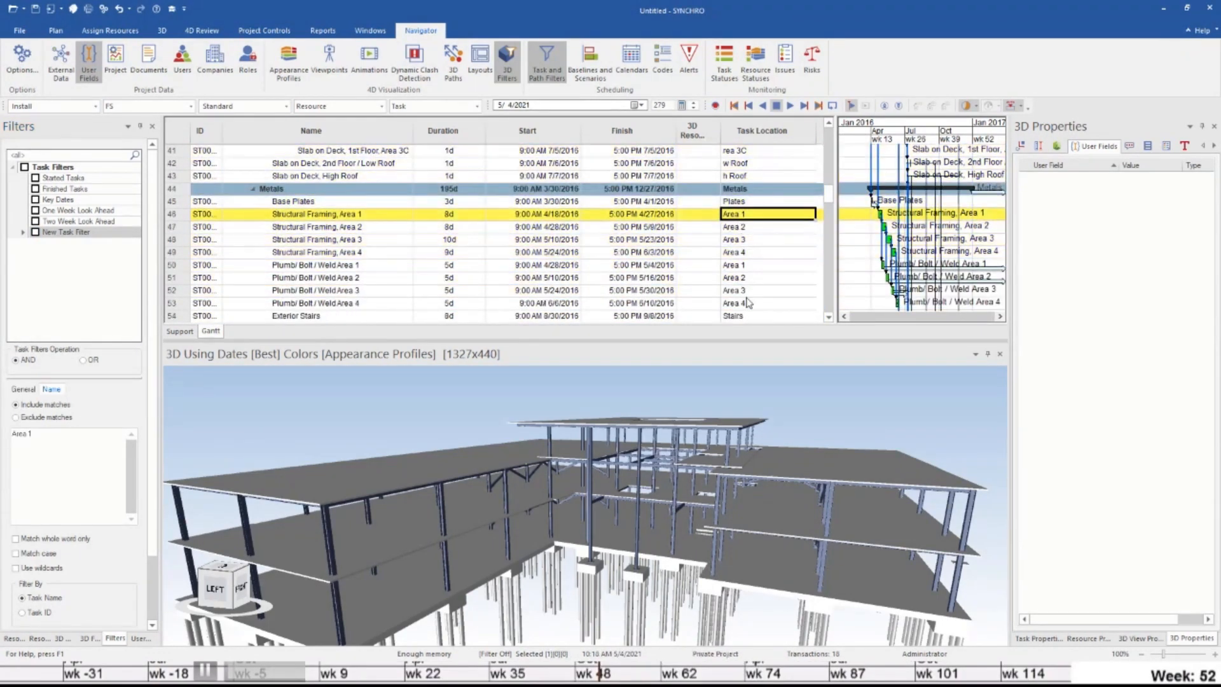
left_click(748, 302, "shift")
scroll(328, 235, "down", 1)
scroll(336, 250, "down", 1)
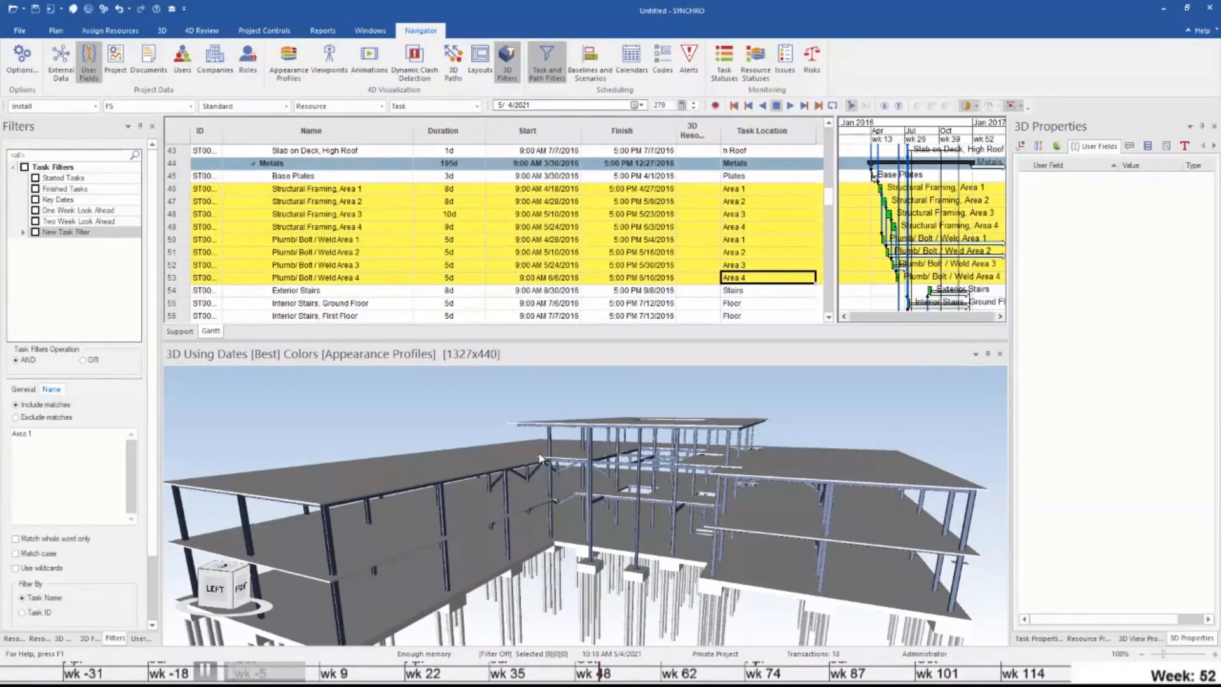
Compare the user fields of the corner steel column with the Structural Framing tasks for Areas 1 to 4
left_click_drag(539, 458, 530, 383)
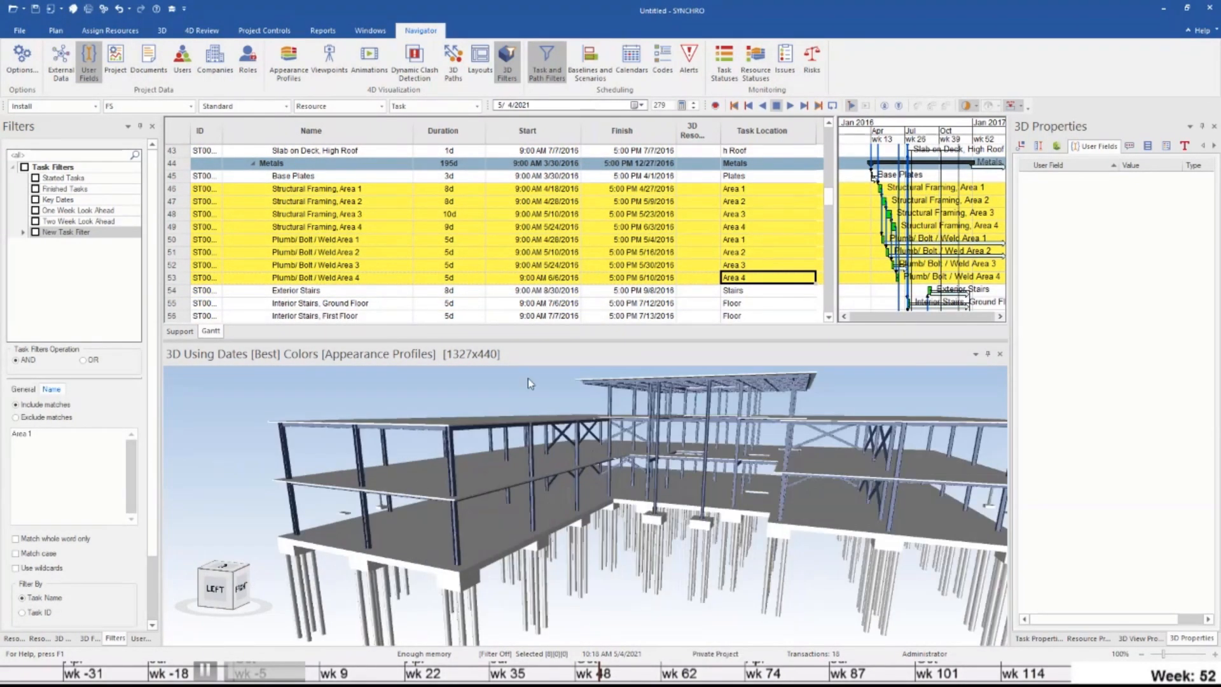
left_click(452, 491)
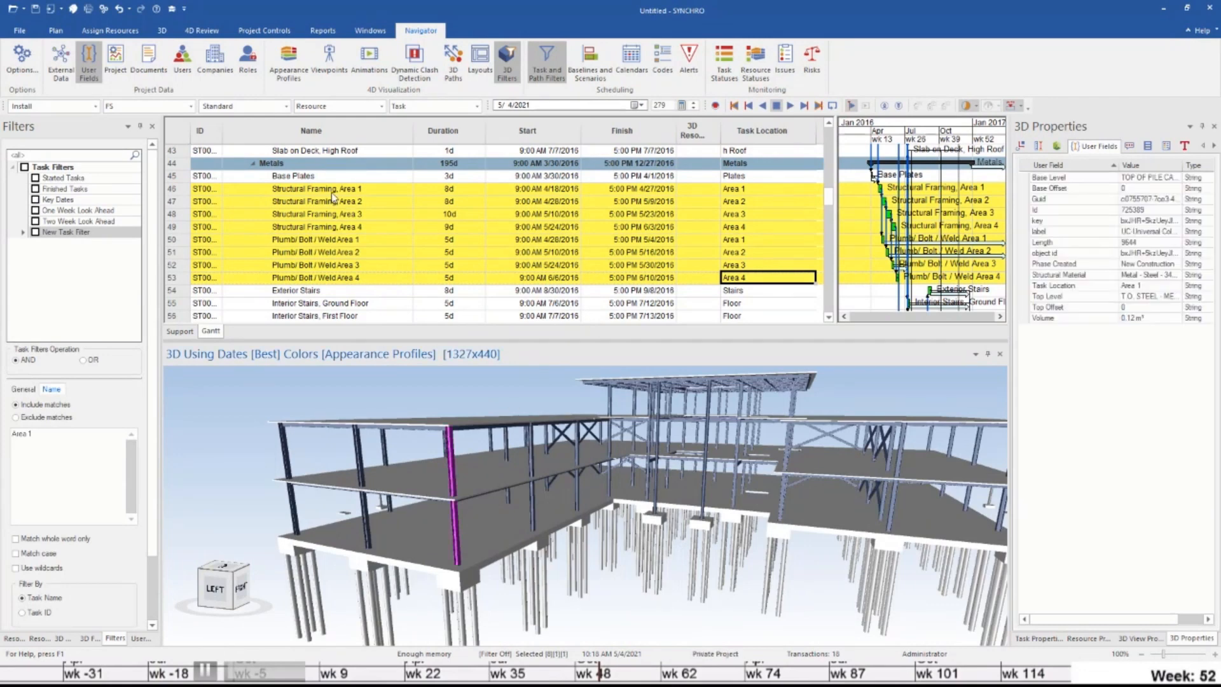
left_click(351, 193)
left_click(355, 226)
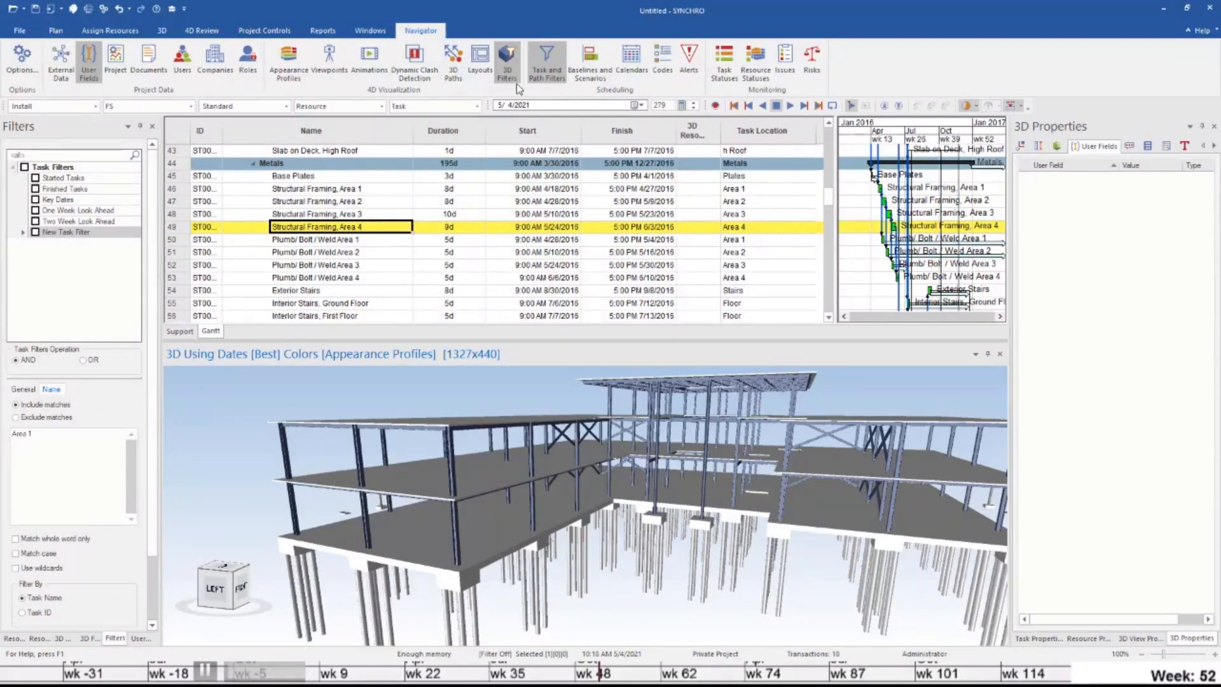
Add a new 3D filter, and select all objects that share a steel column's Structural Material user field value
left_click(506, 63)
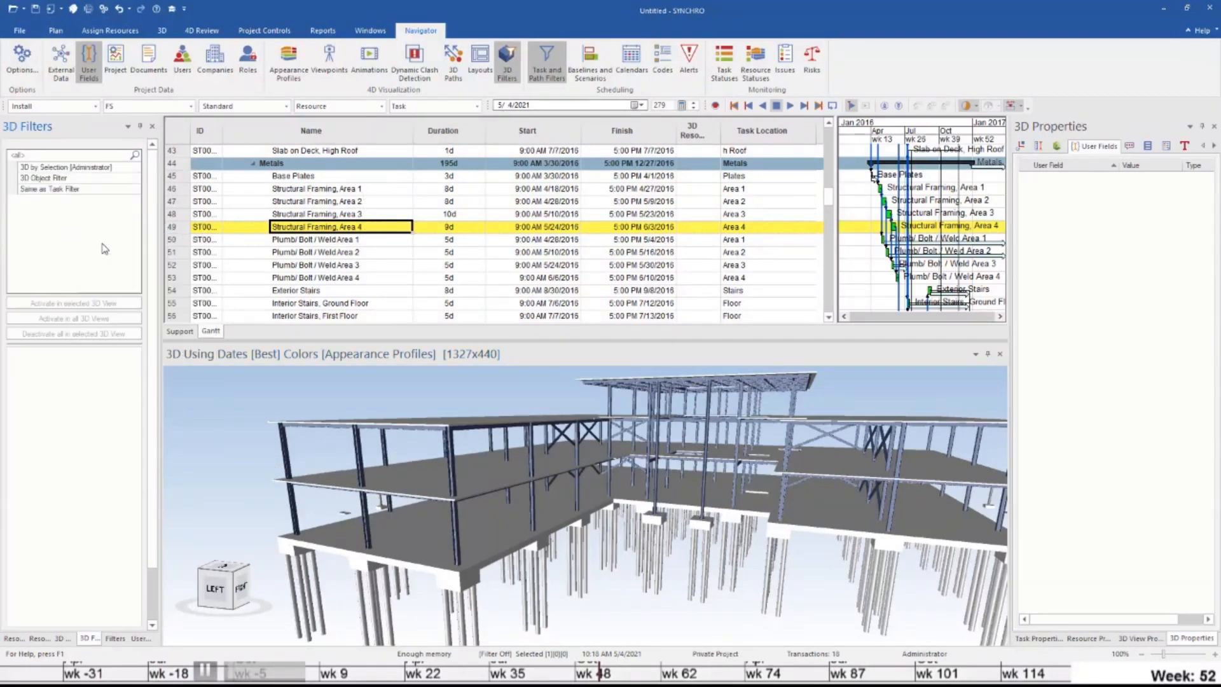
key("Insert")
left_click(359, 466)
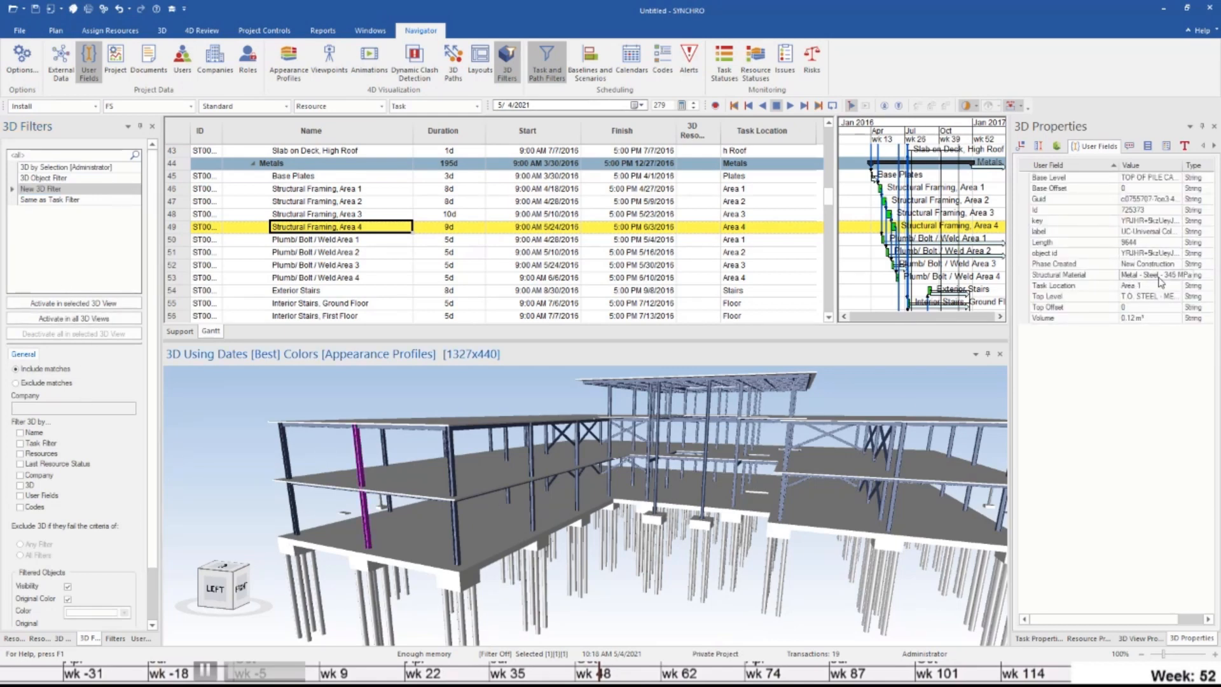
right_click(1133, 280)
left_click(1139, 329)
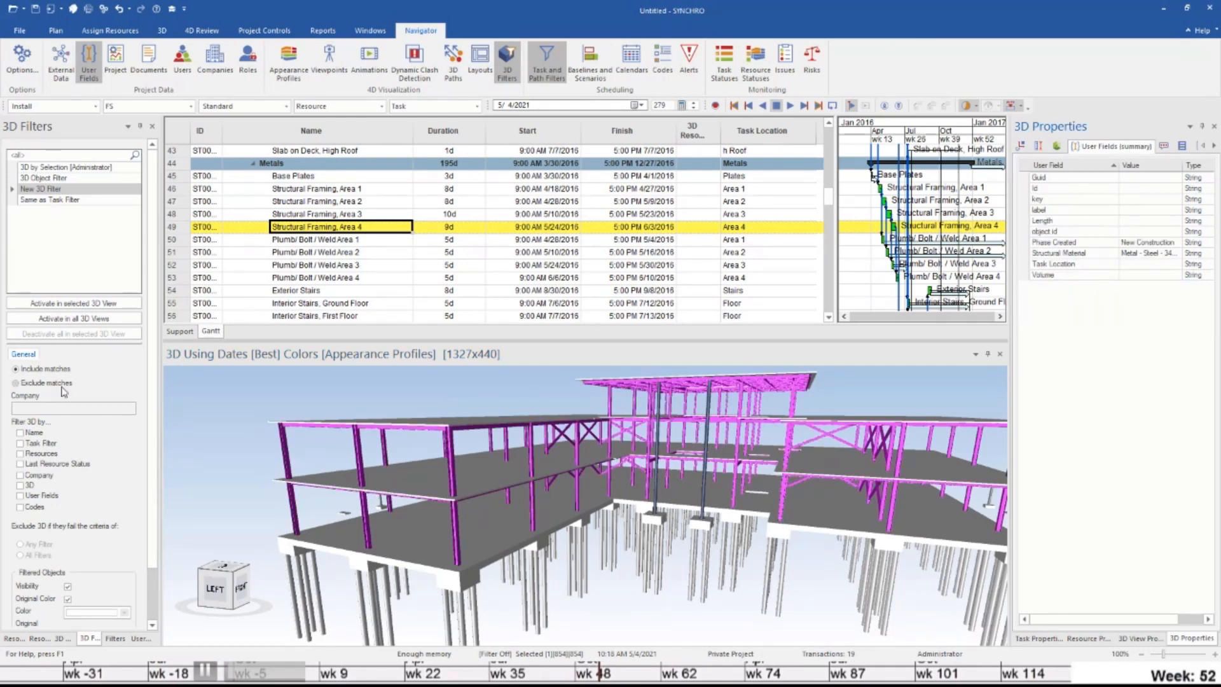
Isolate the selected steel members in the 3D view and clear the selection
right_click(234, 452)
mouse_move(326, 101)
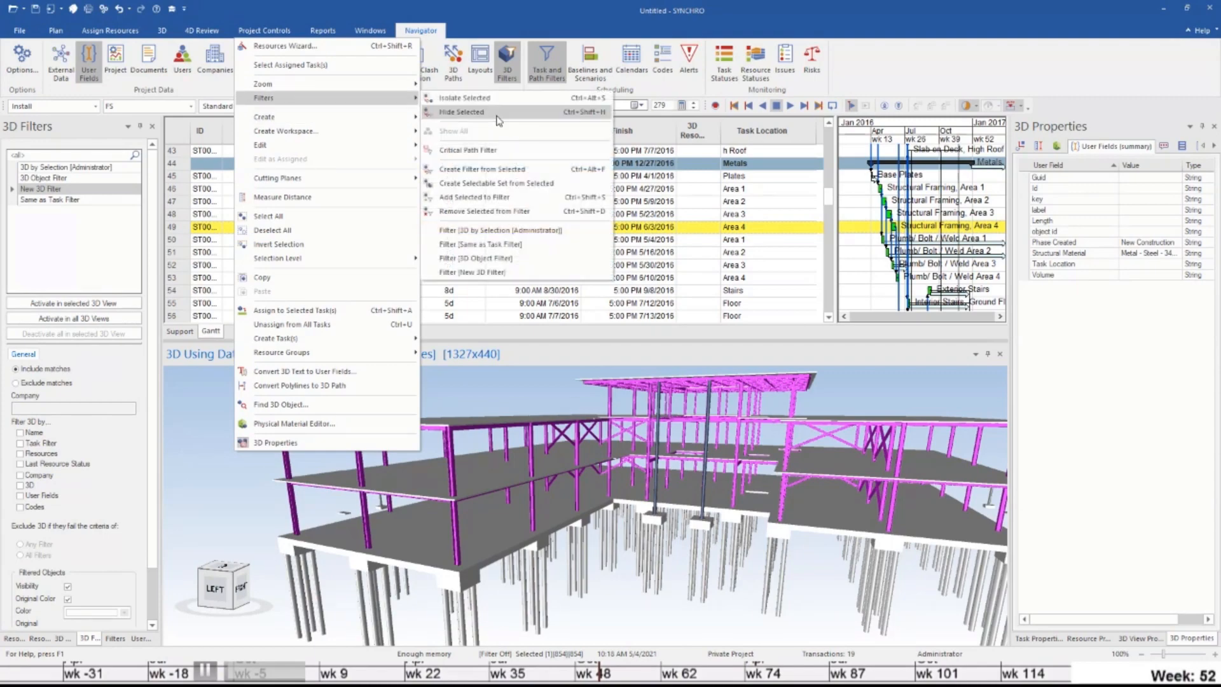
left_click(498, 113)
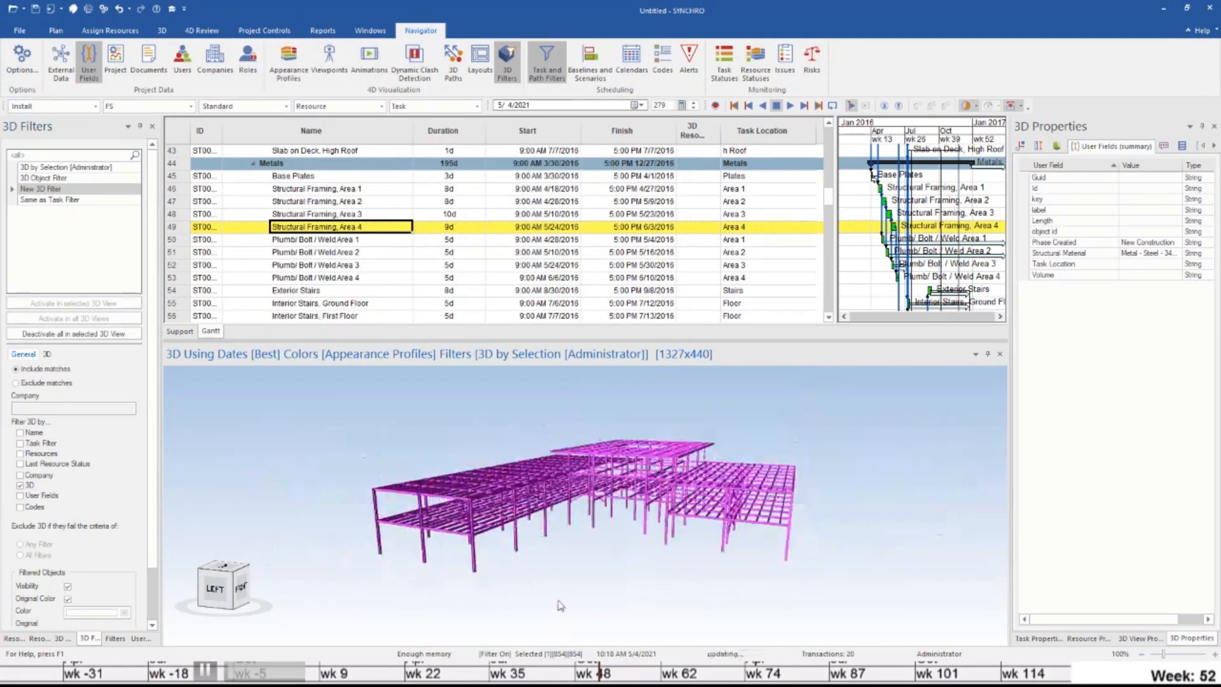
left_click_drag(476, 543, 358, 543)
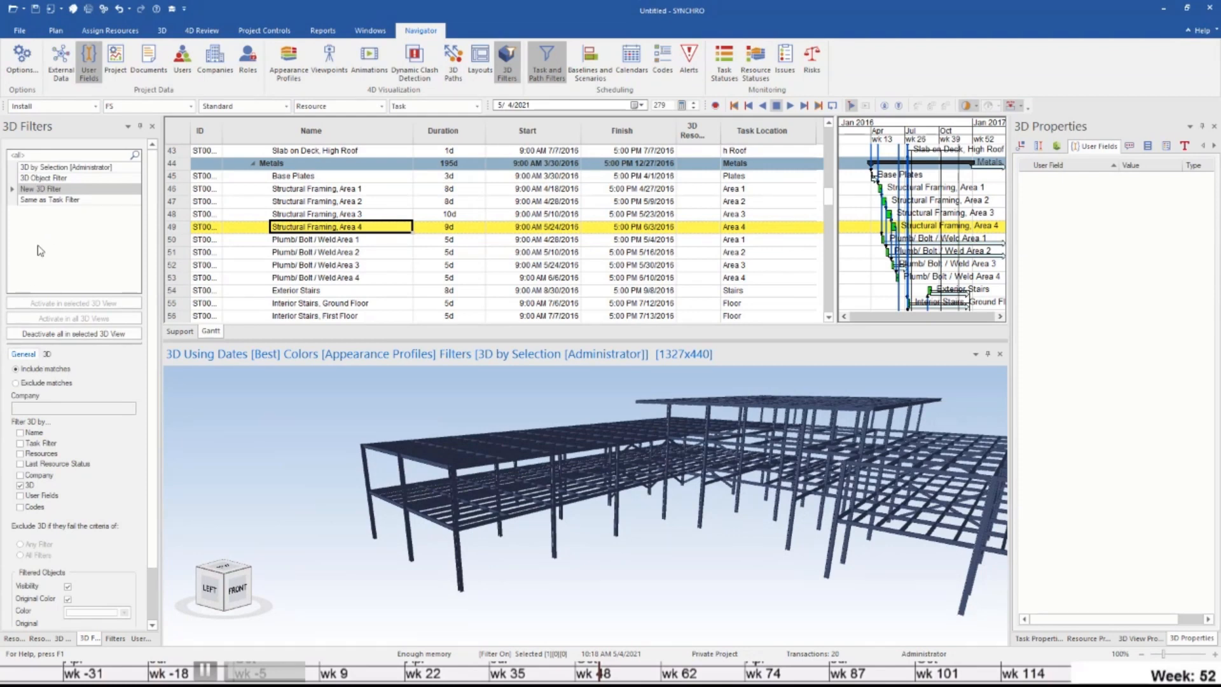
Enable the 3D criterion in New 3D Filter and mark all the isolated steel members as its objects
right_click(54, 277)
left_click(43, 190)
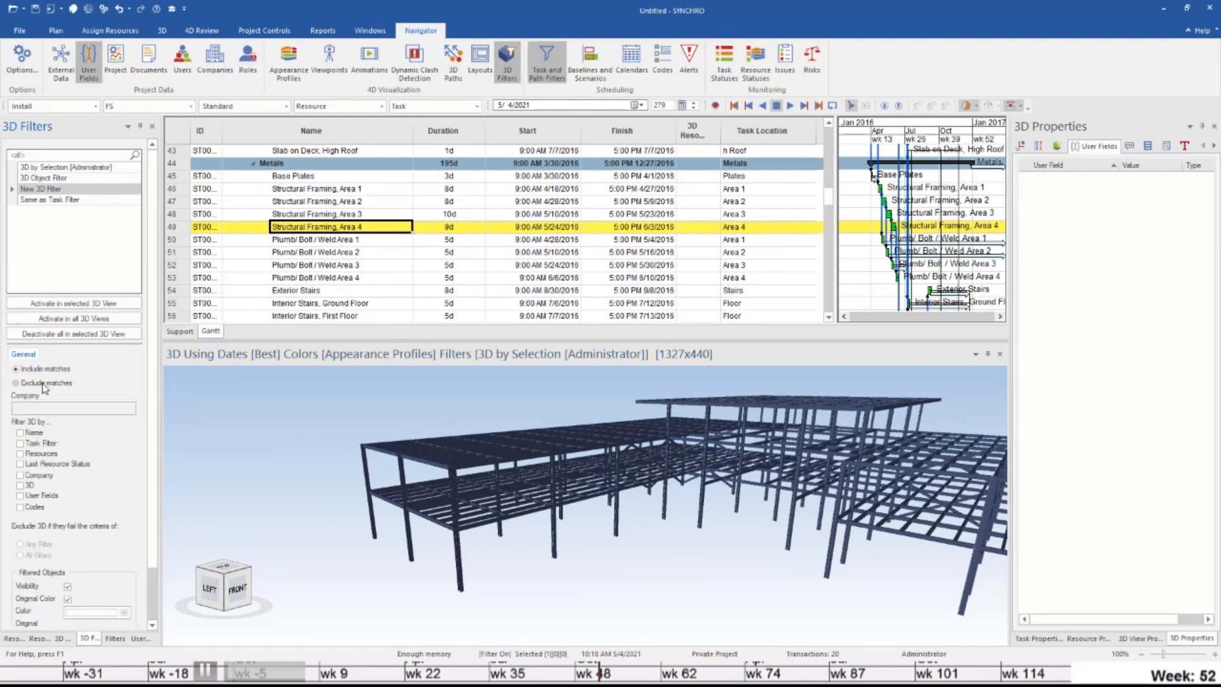
left_click(19, 486)
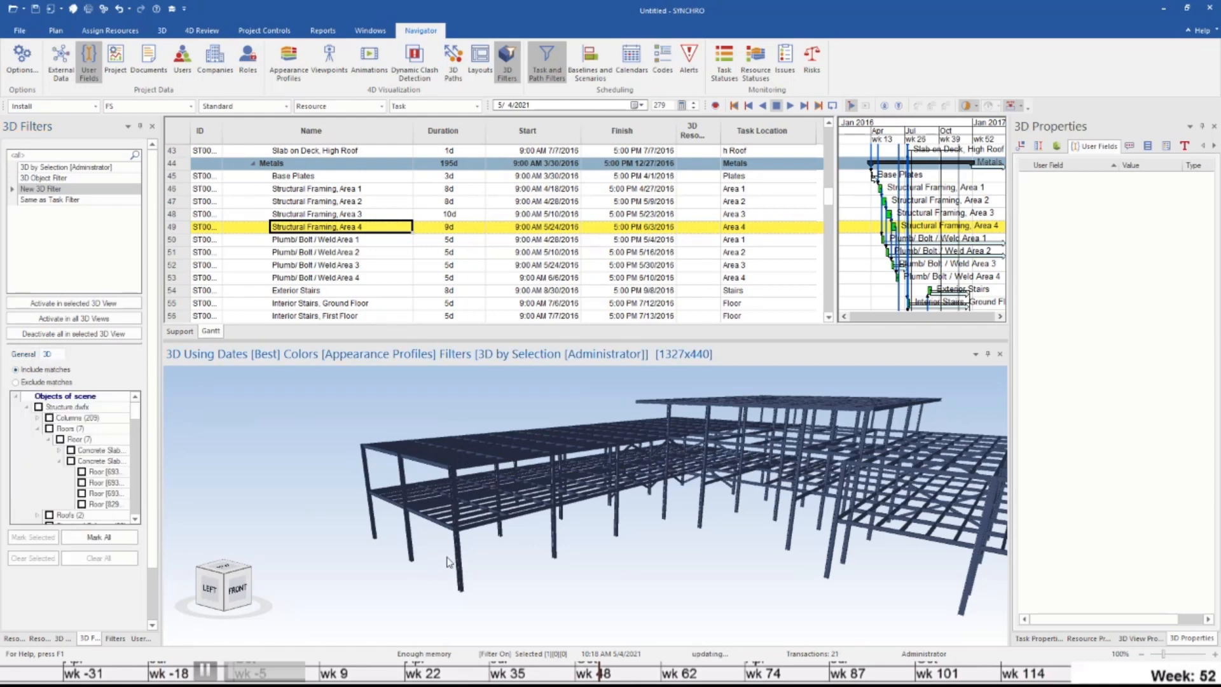
scroll(449, 562, "down", 3)
left_click_drag(832, 419, 342, 644)
left_click(47, 540)
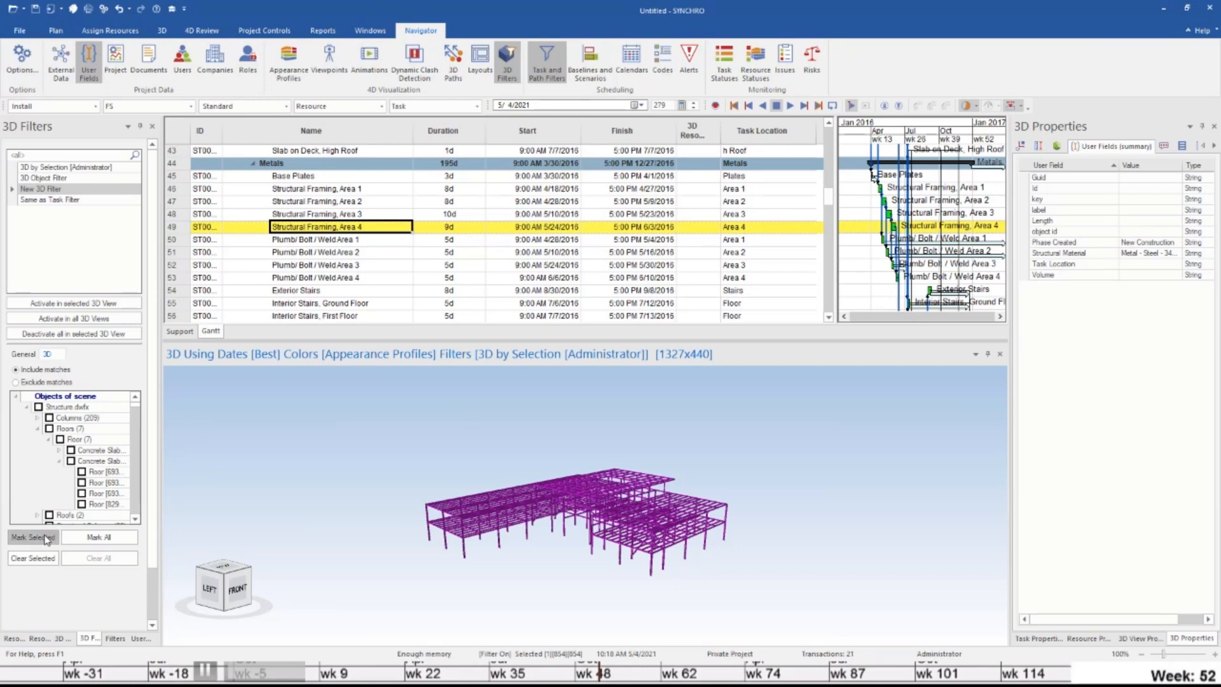
Add a User Fields criterion matching the resource field Task Location to Area 1, and activate New 3D Filter in the selected 3D view
left_click(24, 353)
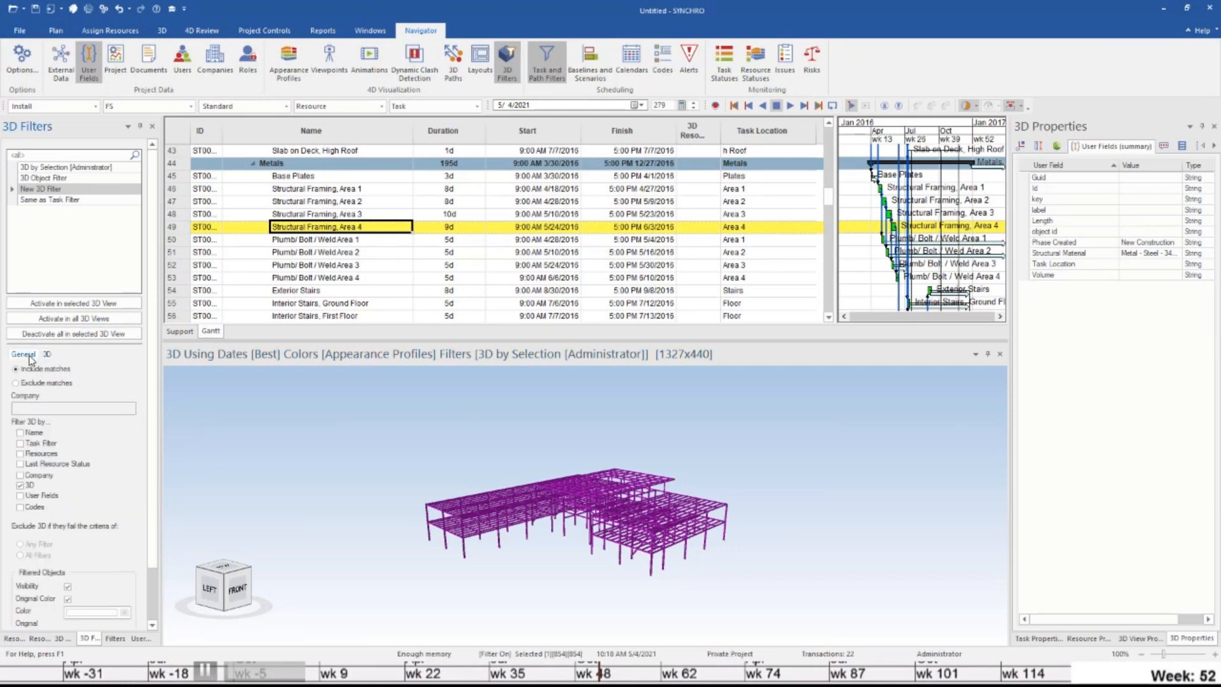
left_click(20, 496)
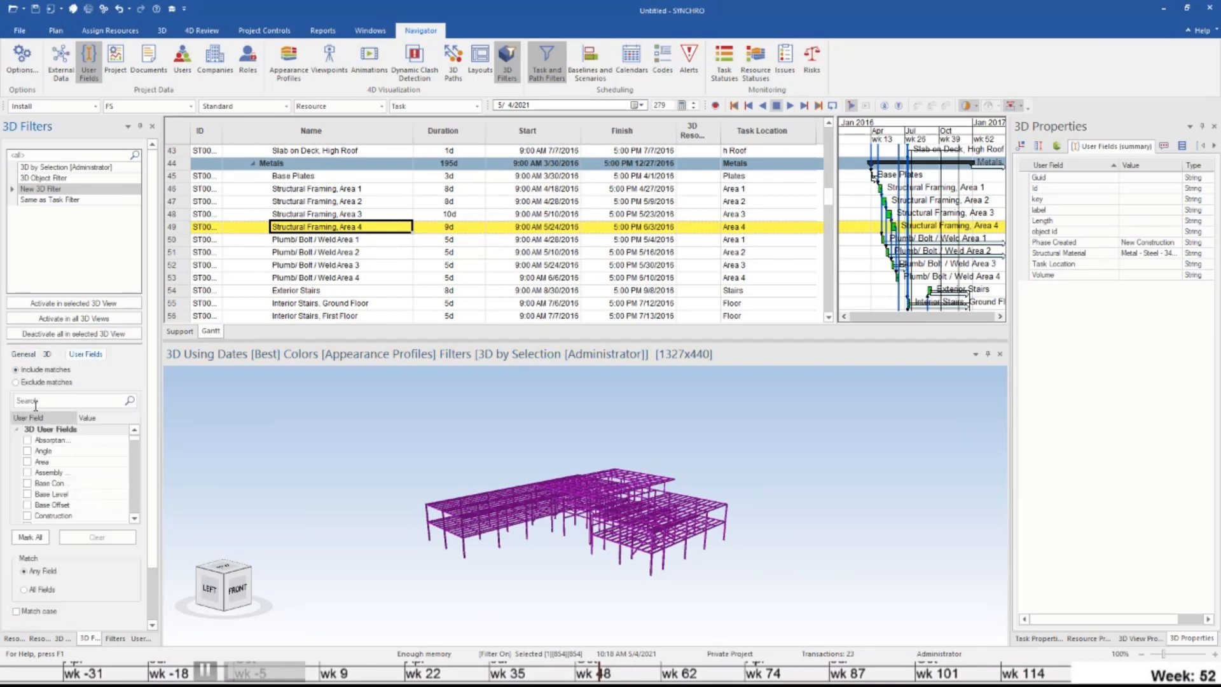
left_click(36, 402)
type("task")
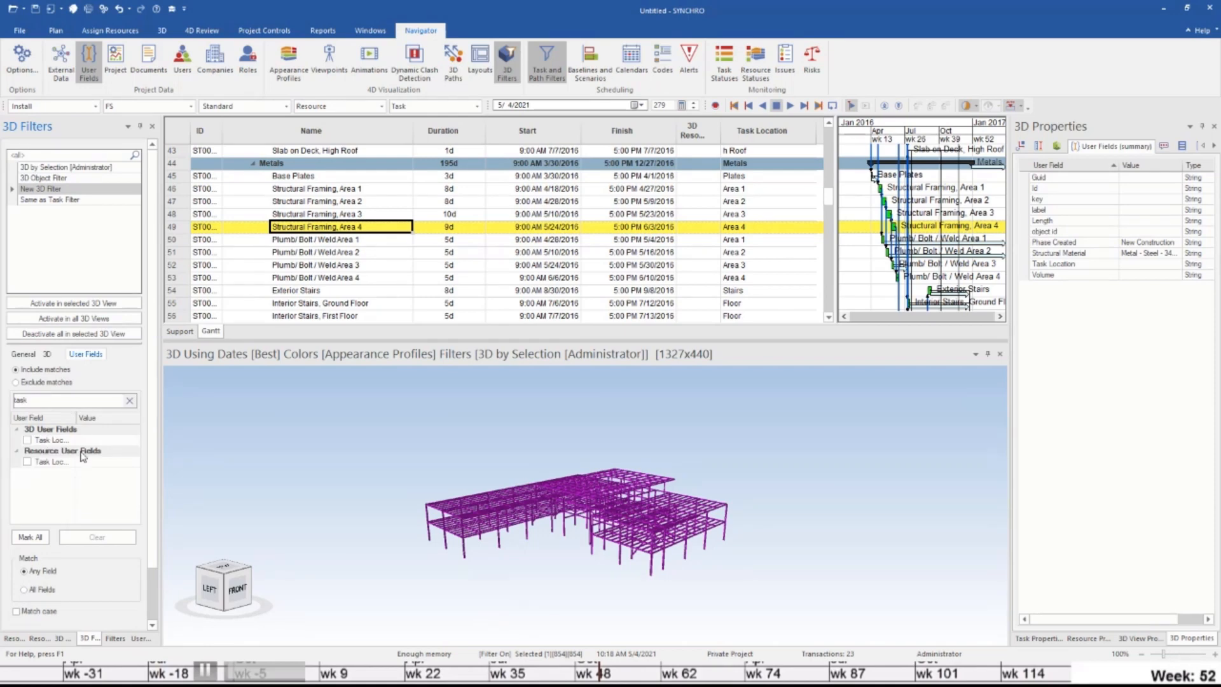
left_click(58, 462)
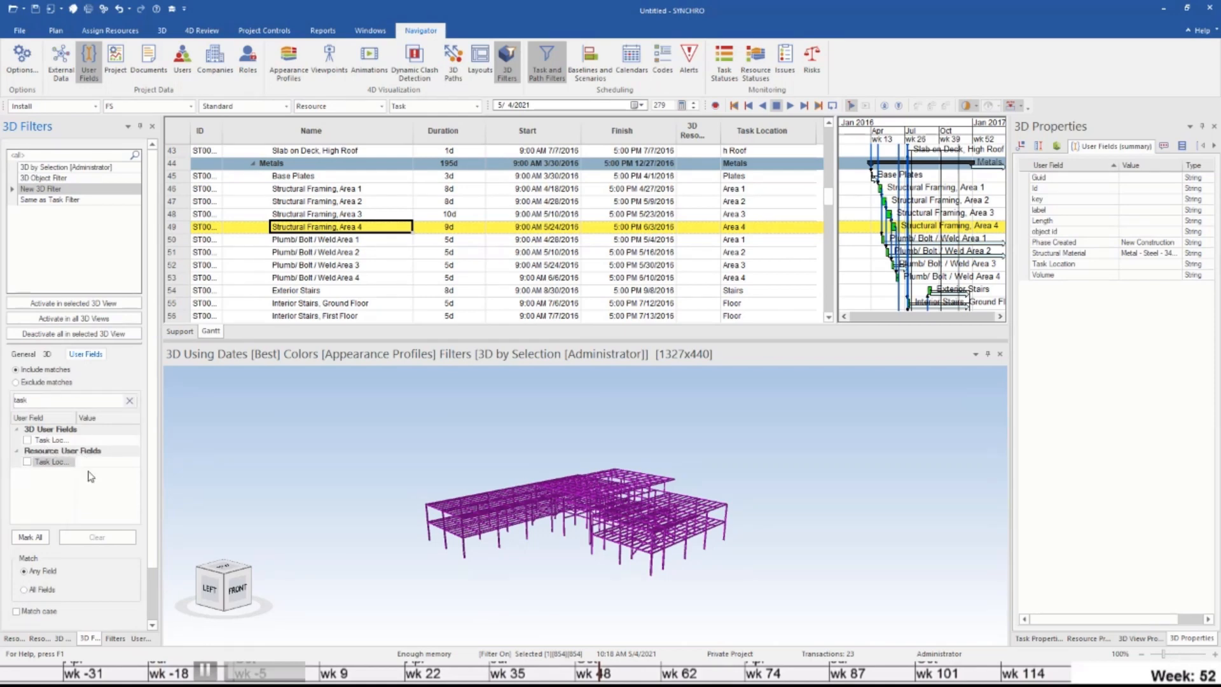
left_click(27, 462)
type("Area 1")
key("Return")
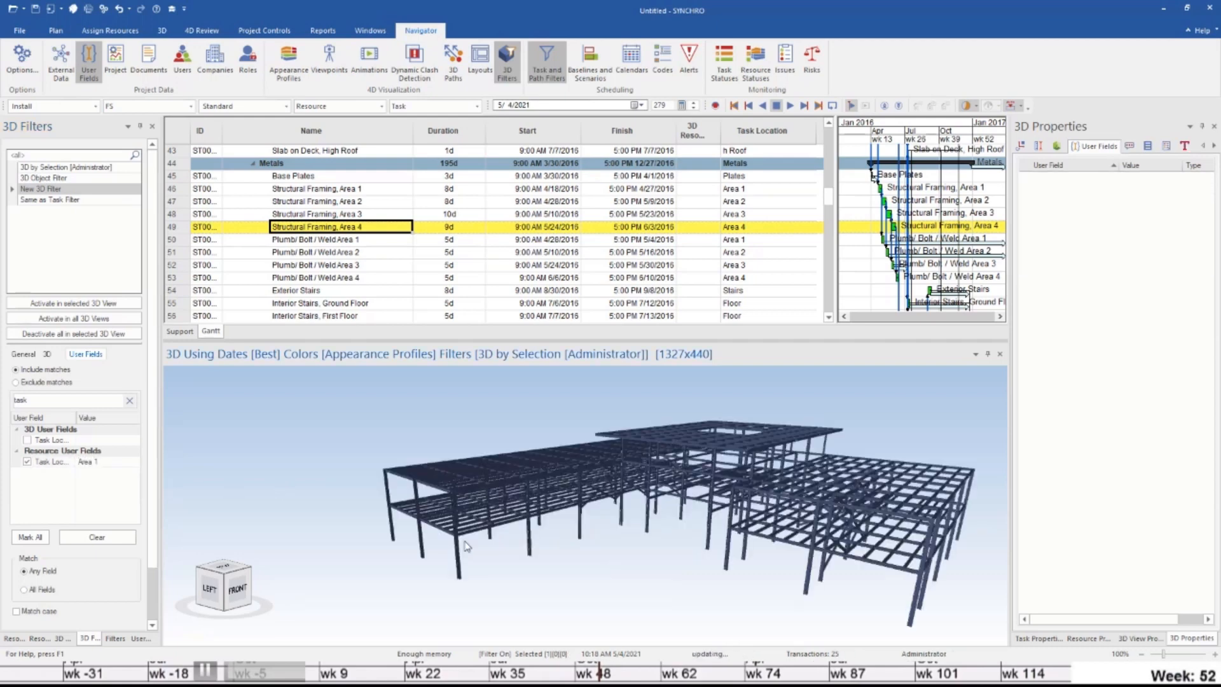
left_click(89, 303)
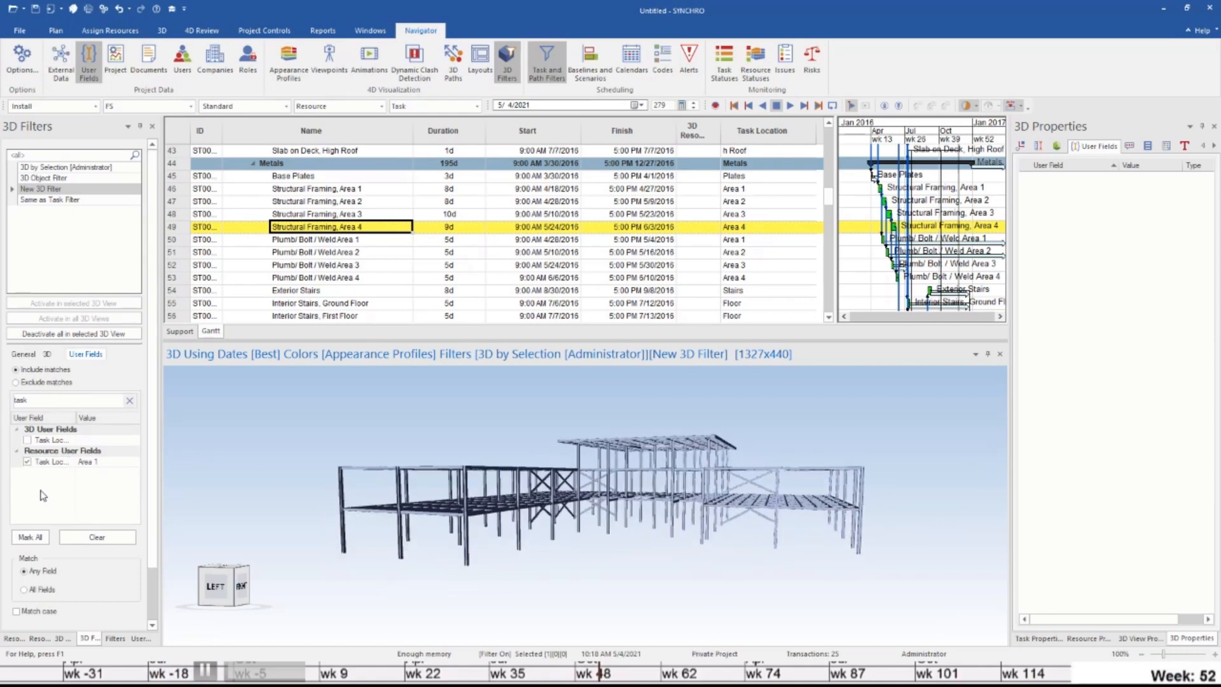
Match the 3D user field Task Location to Area 1 instead, and exclude 3D objects that fail any filter
left_click(27, 461)
left_click(89, 436)
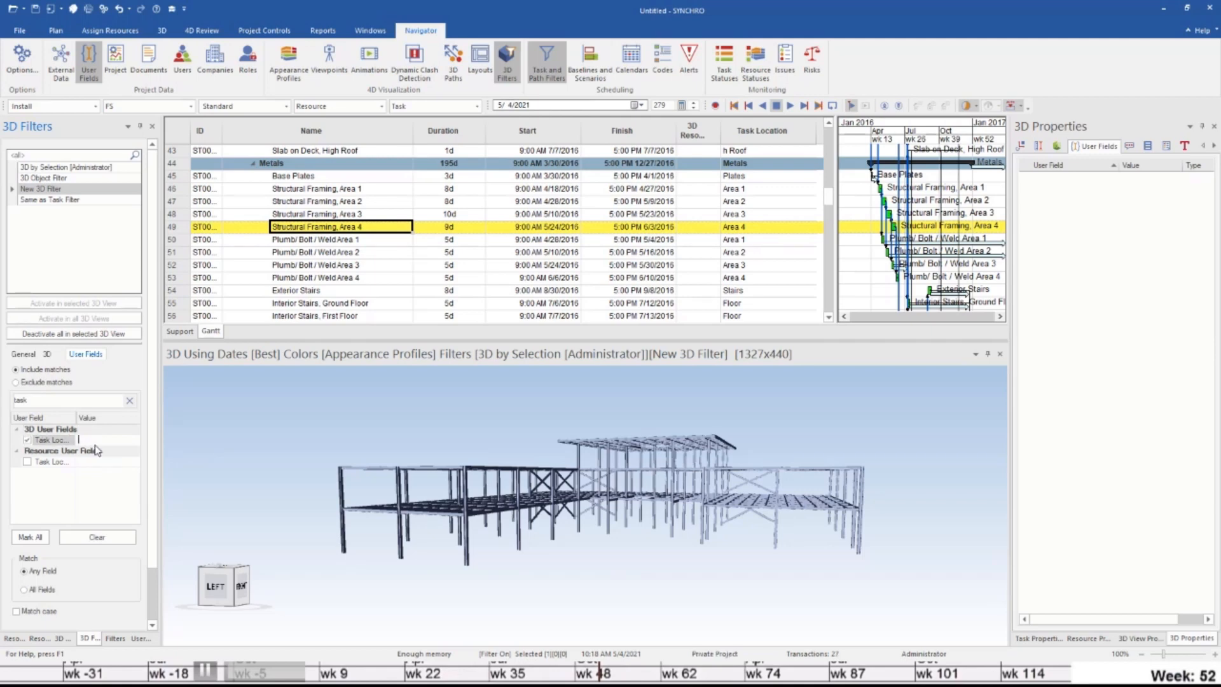
left_click(230, 481)
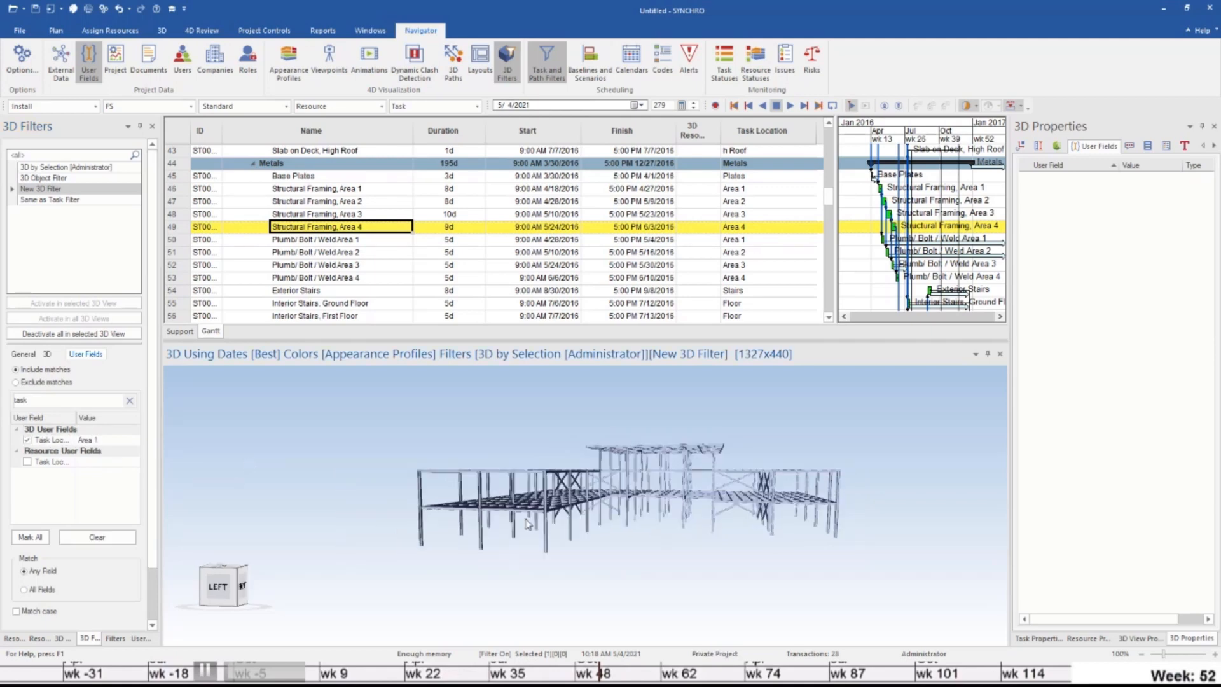
scroll(526, 520, "up", 5)
middle_click_drag(539, 531, 514, 543)
left_click(24, 353)
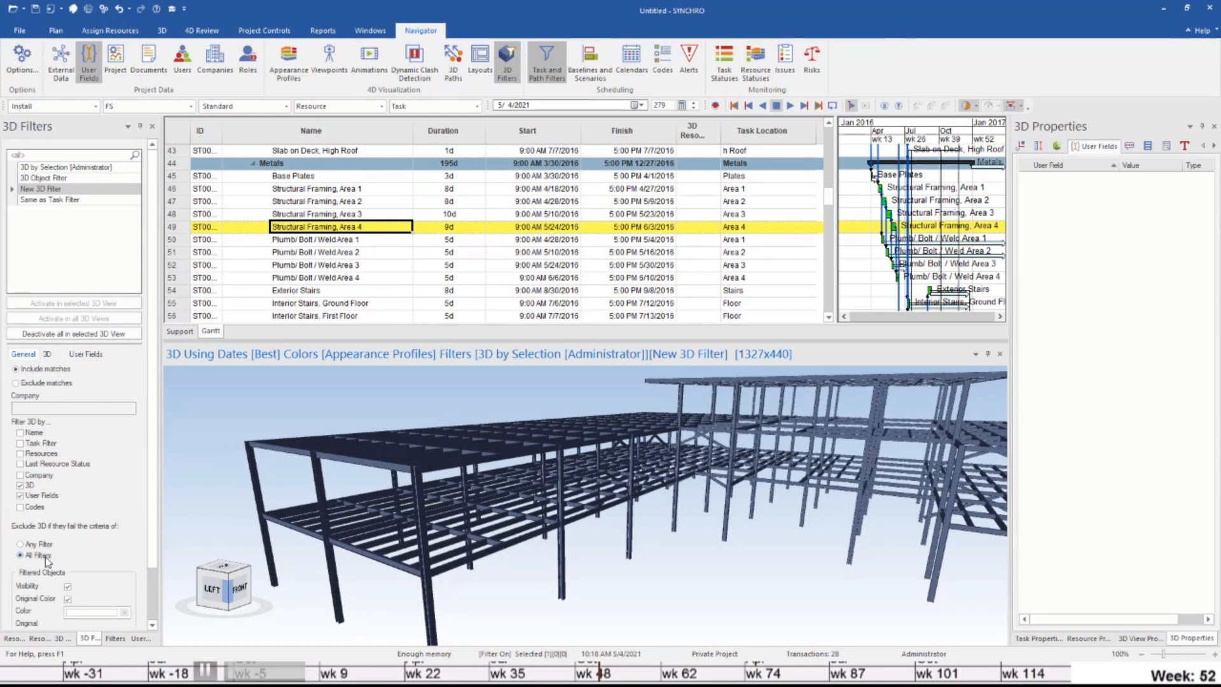
left_click(21, 544)
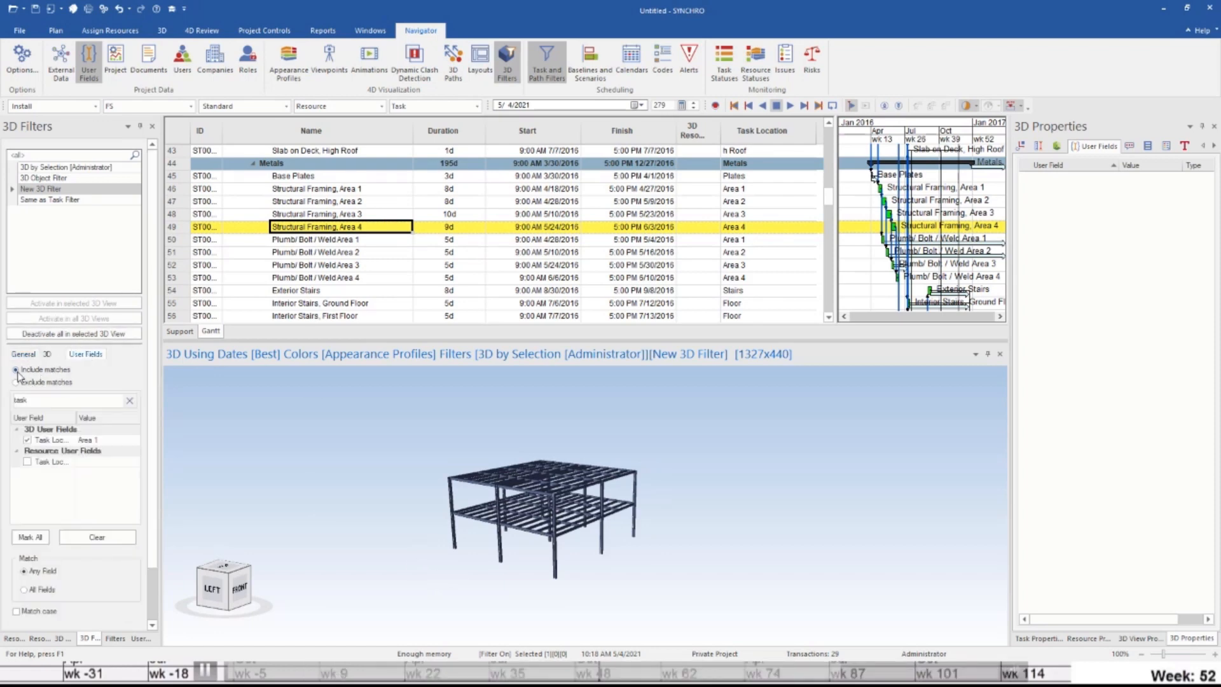
Remove the User Fields criterion from New 3D Filter, and select the Structural Framing tasks for Areas 1 to 4 with all steel members
left_click(20, 495)
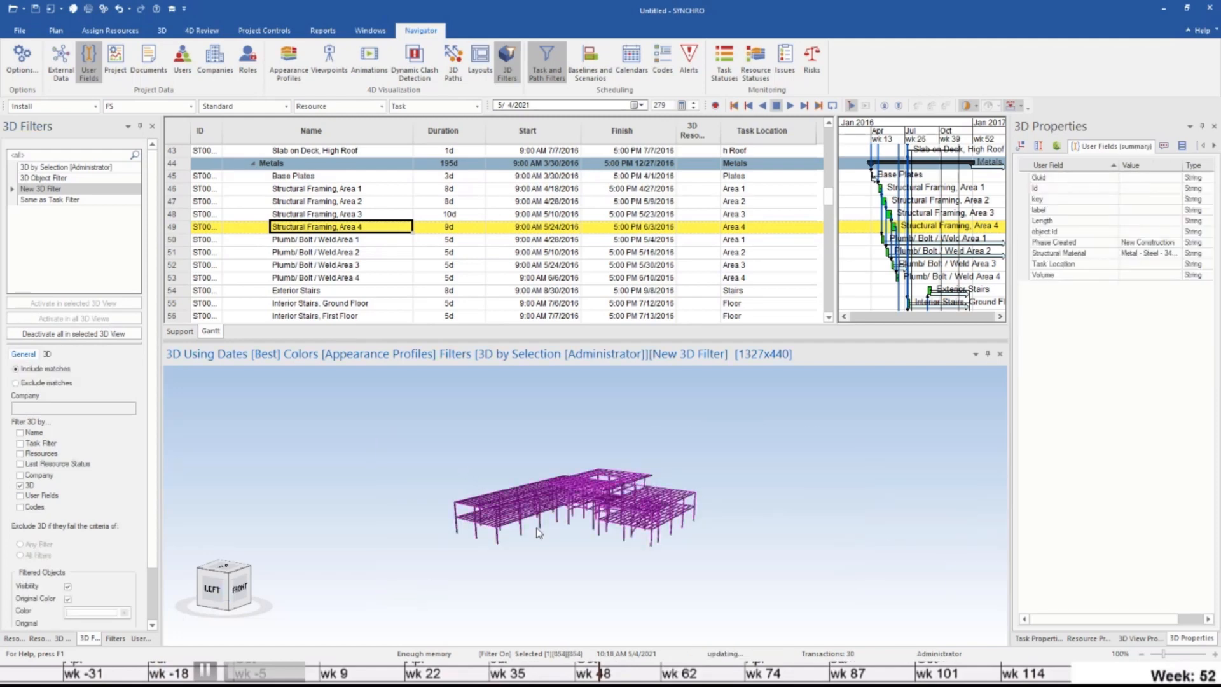
left_click_drag(352, 191, 337, 226)
Create a resources-to-tasks auto-matching rule using only selected resources and only selected tasks, with many-to-many relations
left_click(110, 30)
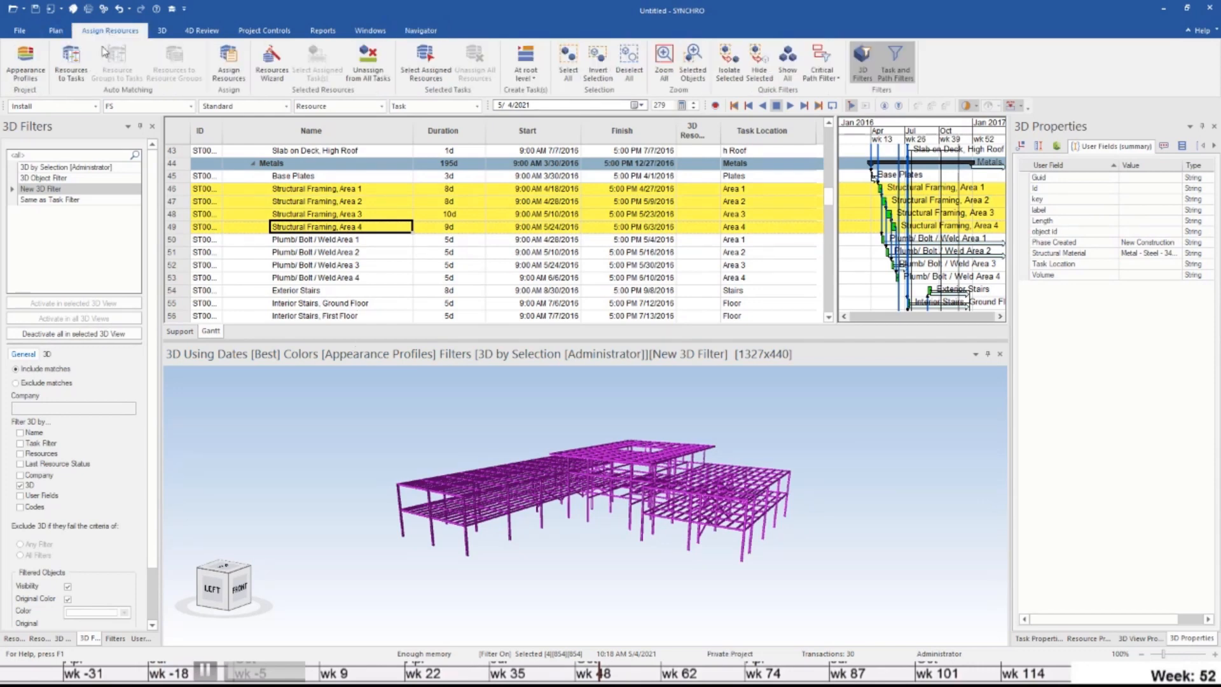
left_click(71, 63)
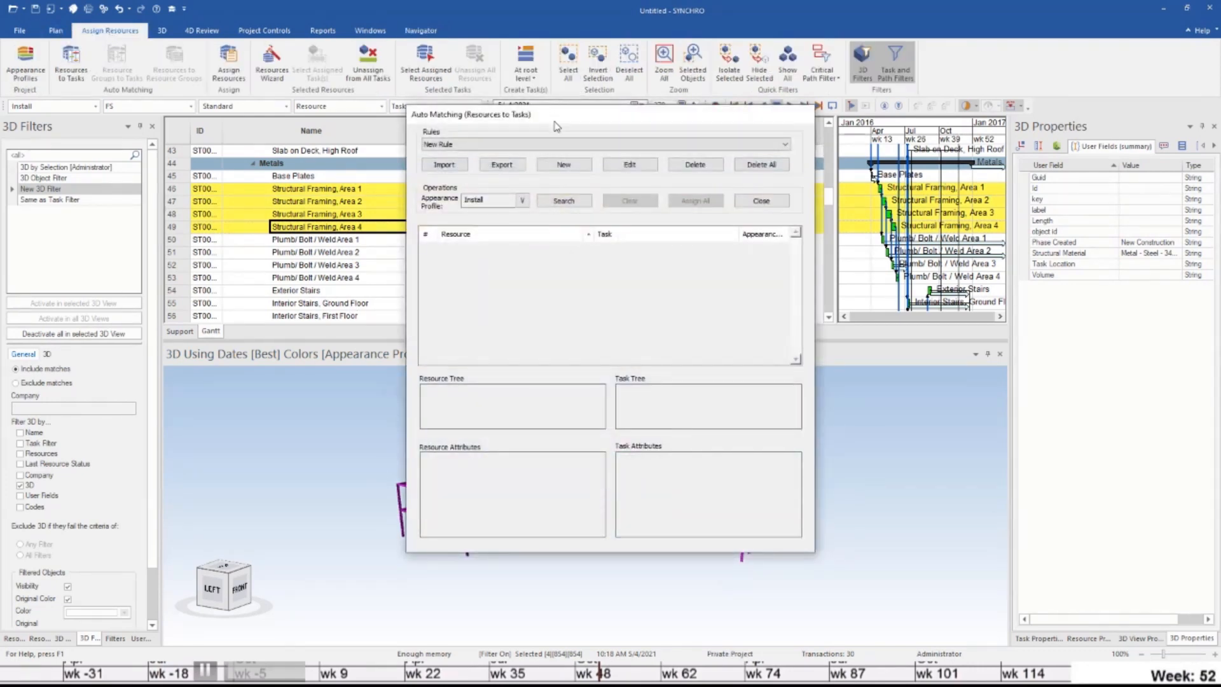
left_click_drag(557, 126, 925, 181)
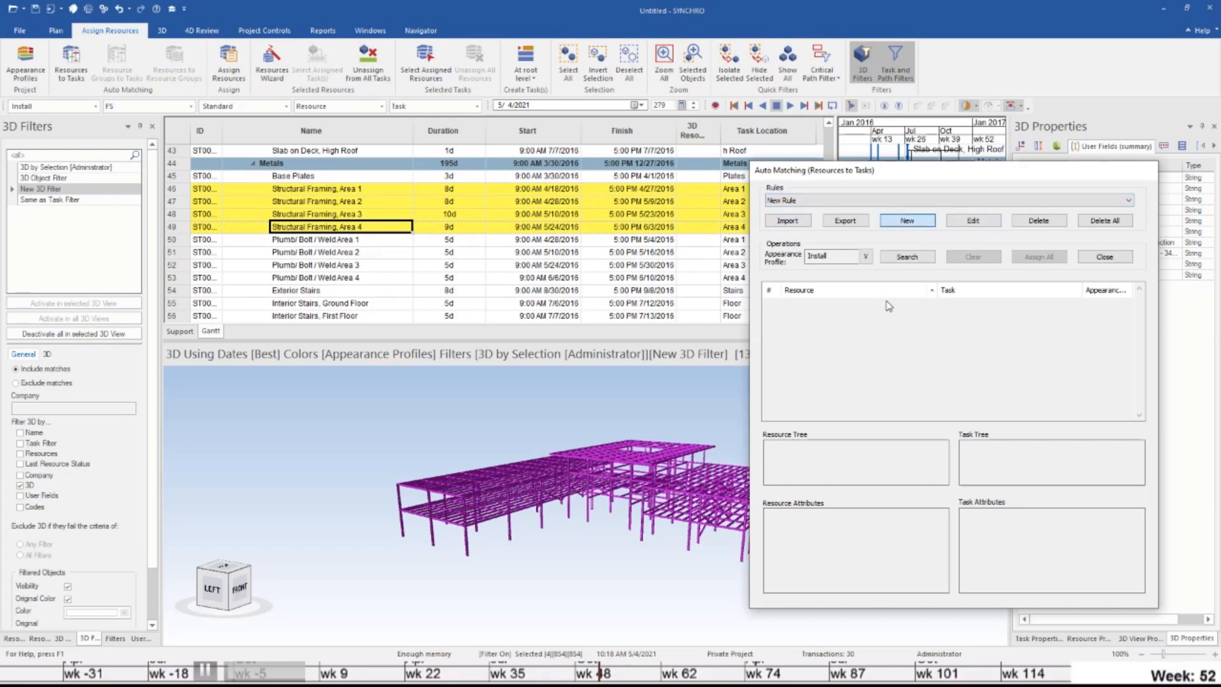
left_click(908, 221)
left_click(812, 232)
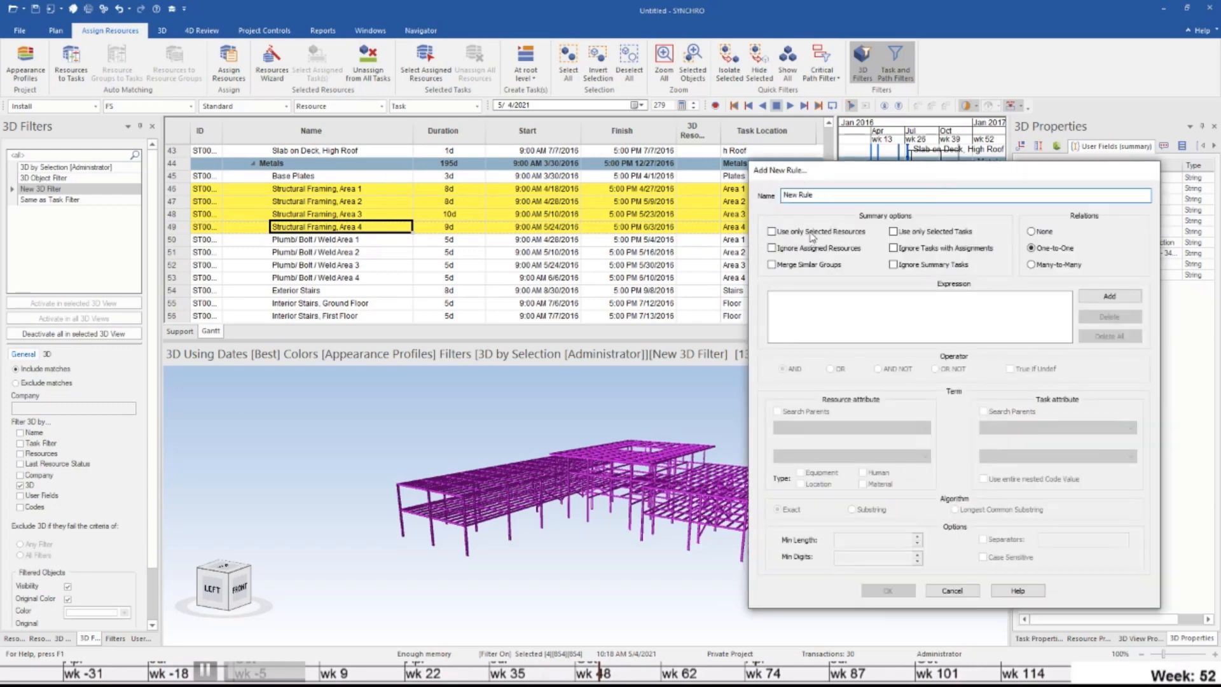
left_click(925, 233)
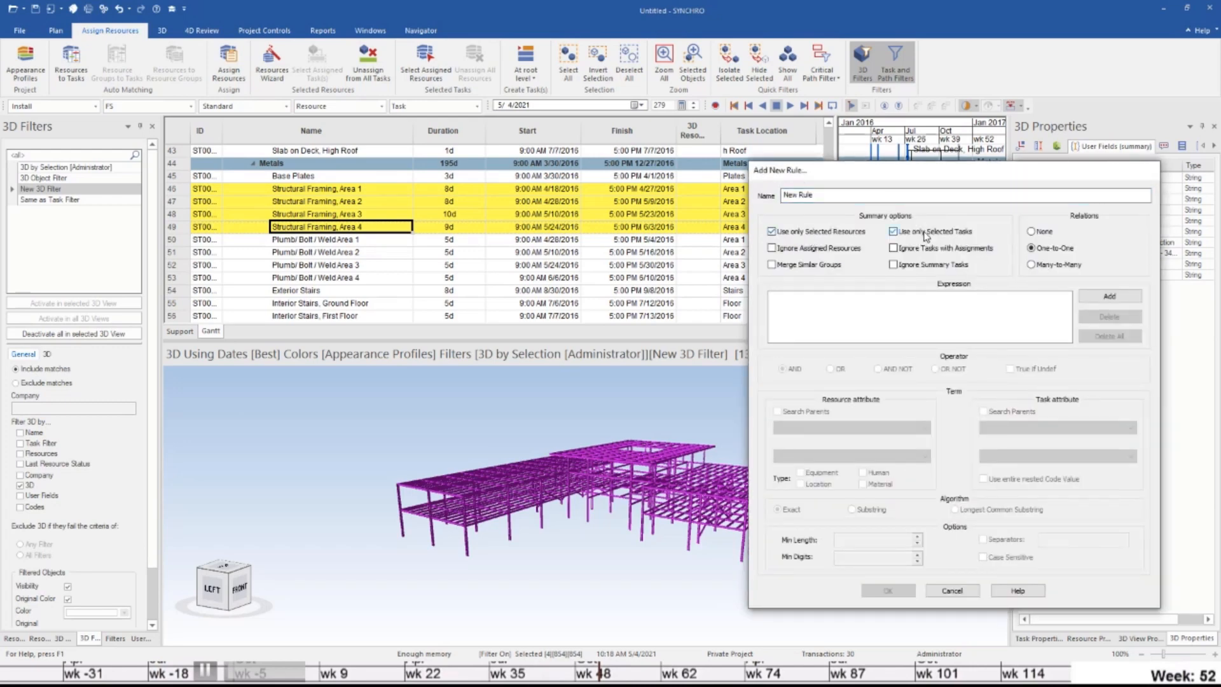
left_click(1041, 267)
Add a term to the rule's expression with the 3D user field Task Location as its resource attribute
left_click(1109, 296)
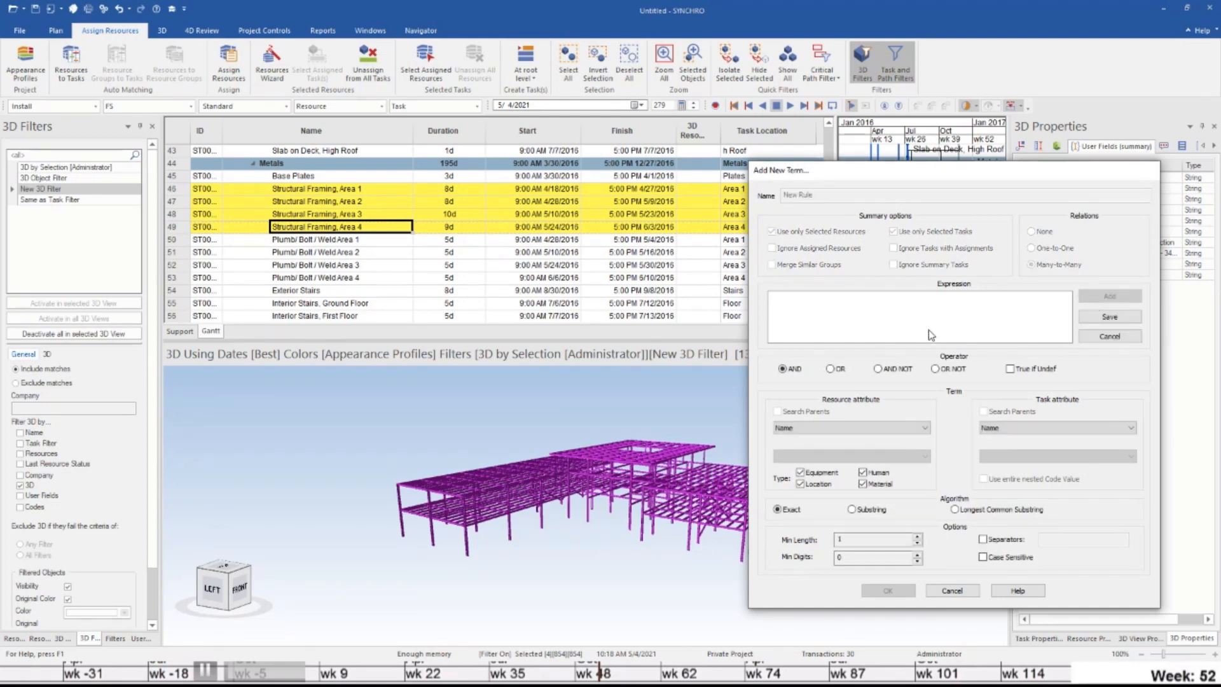
left_click(846, 428)
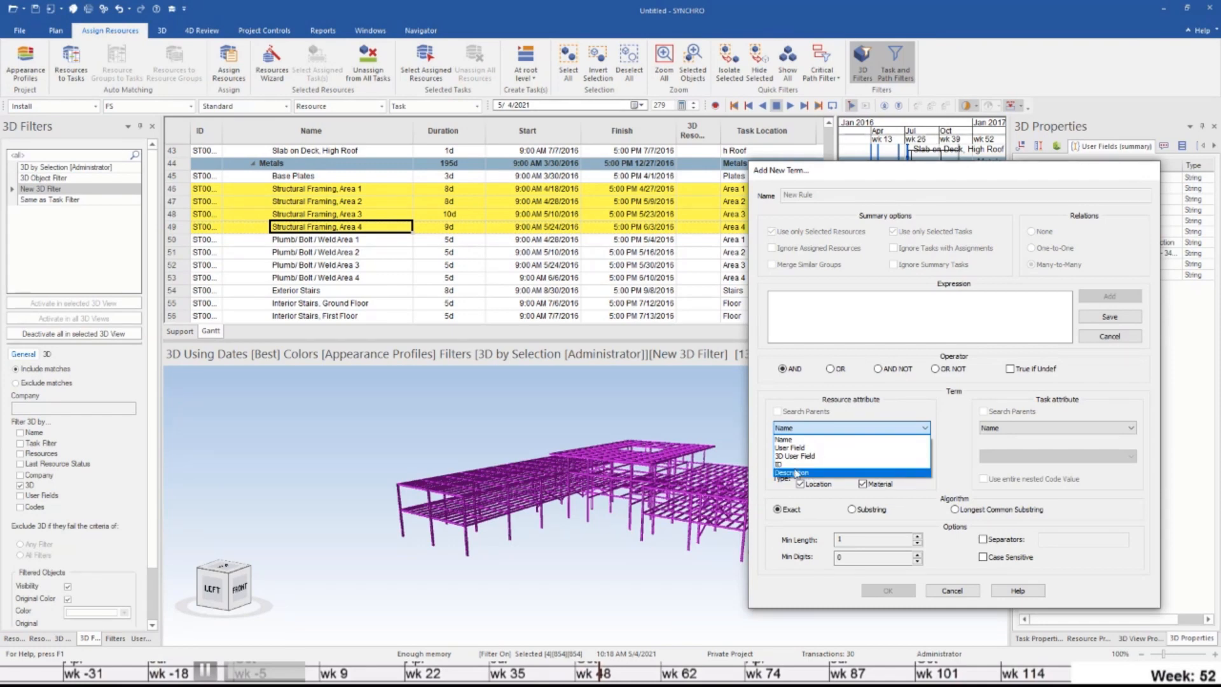
left_click(796, 473)
left_click(925, 456)
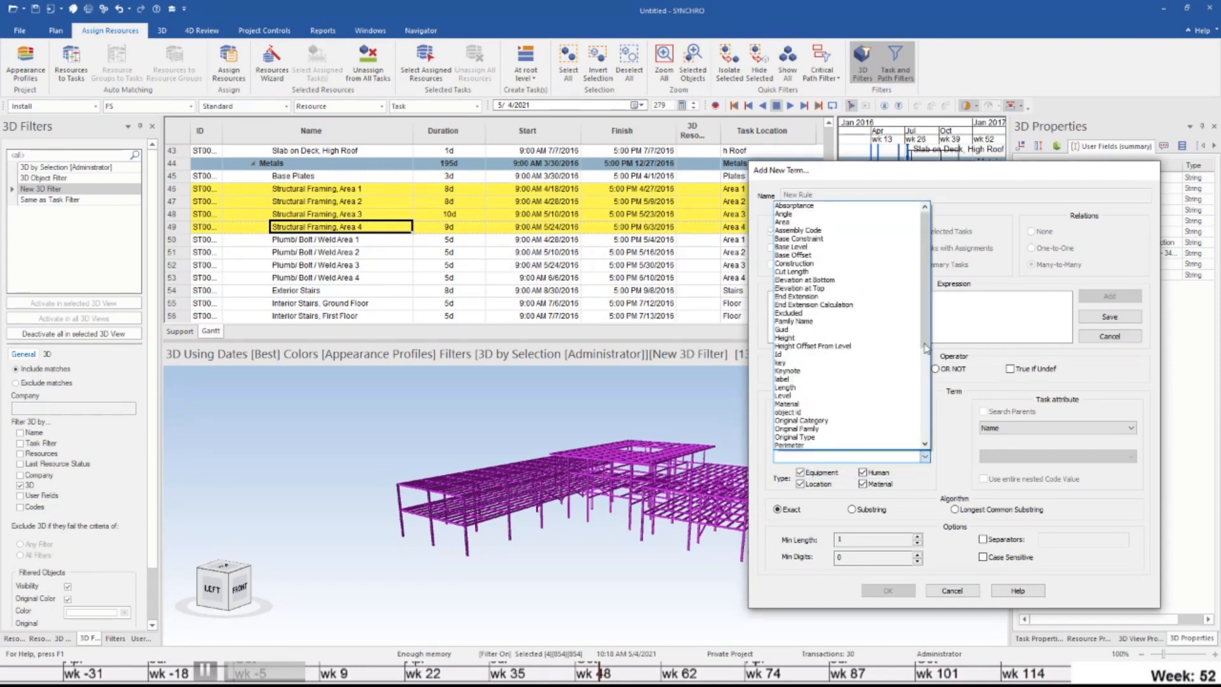
scroll(925, 381, "down", 5)
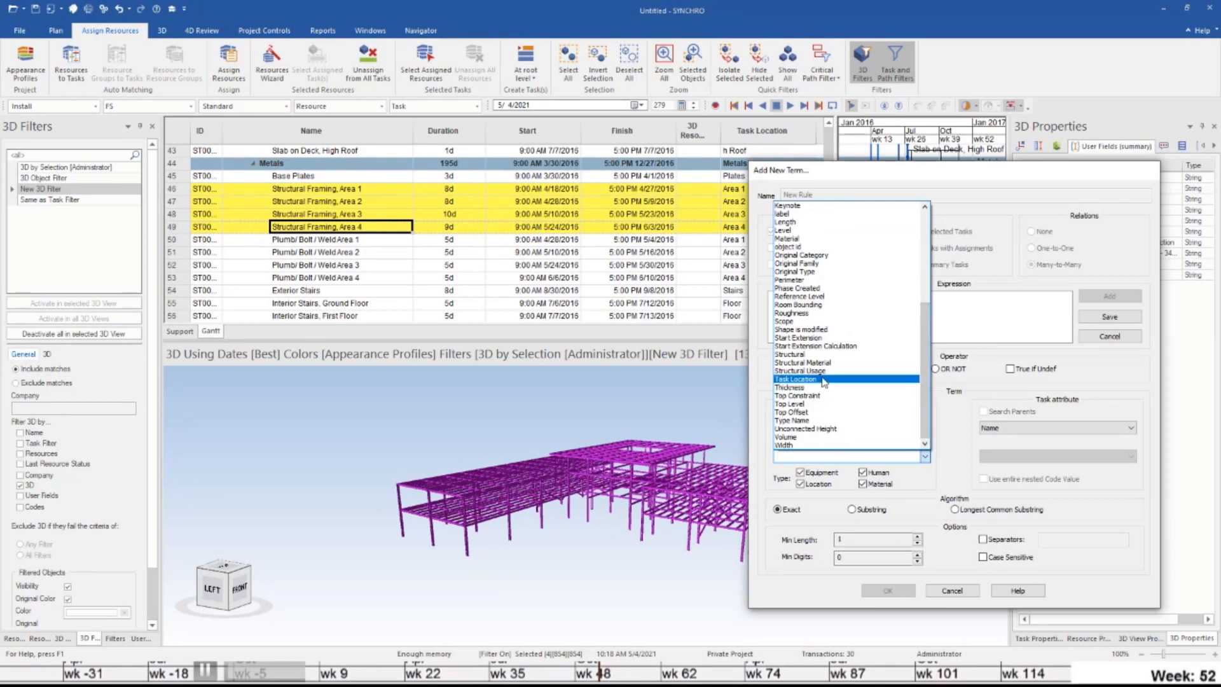
left_click(795, 379)
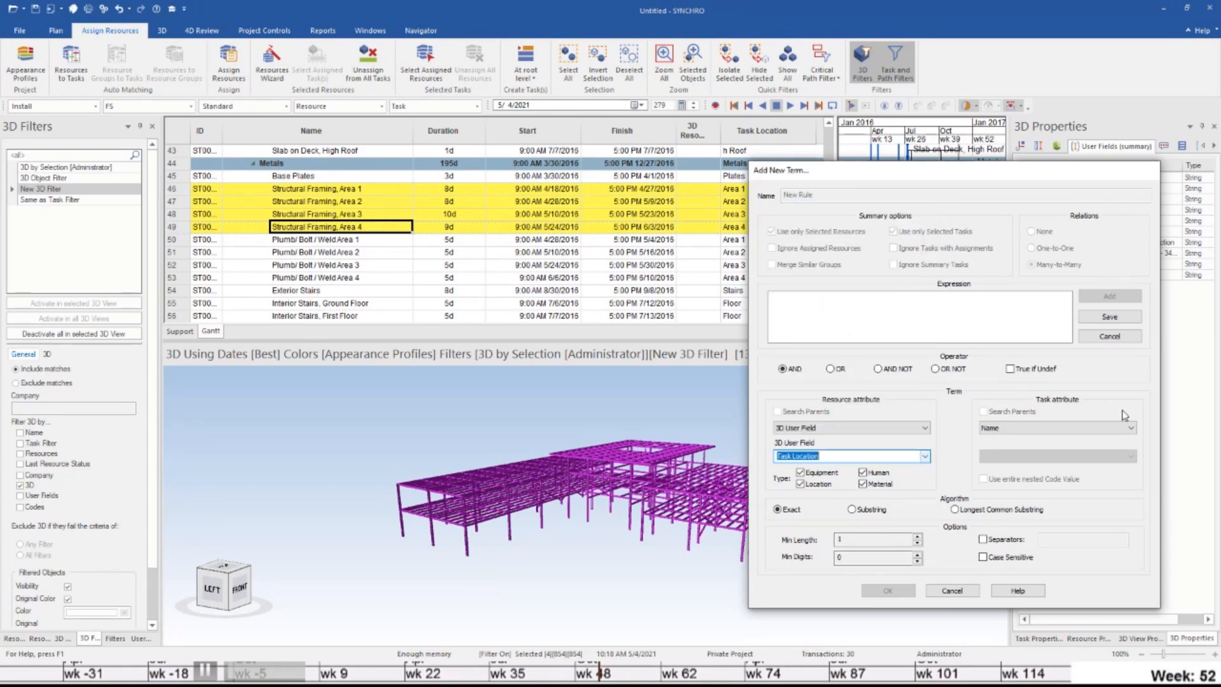
Set the term's task attribute to the user field Task Location, and save the term and the rule
left_click(1025, 425)
left_click(1043, 472)
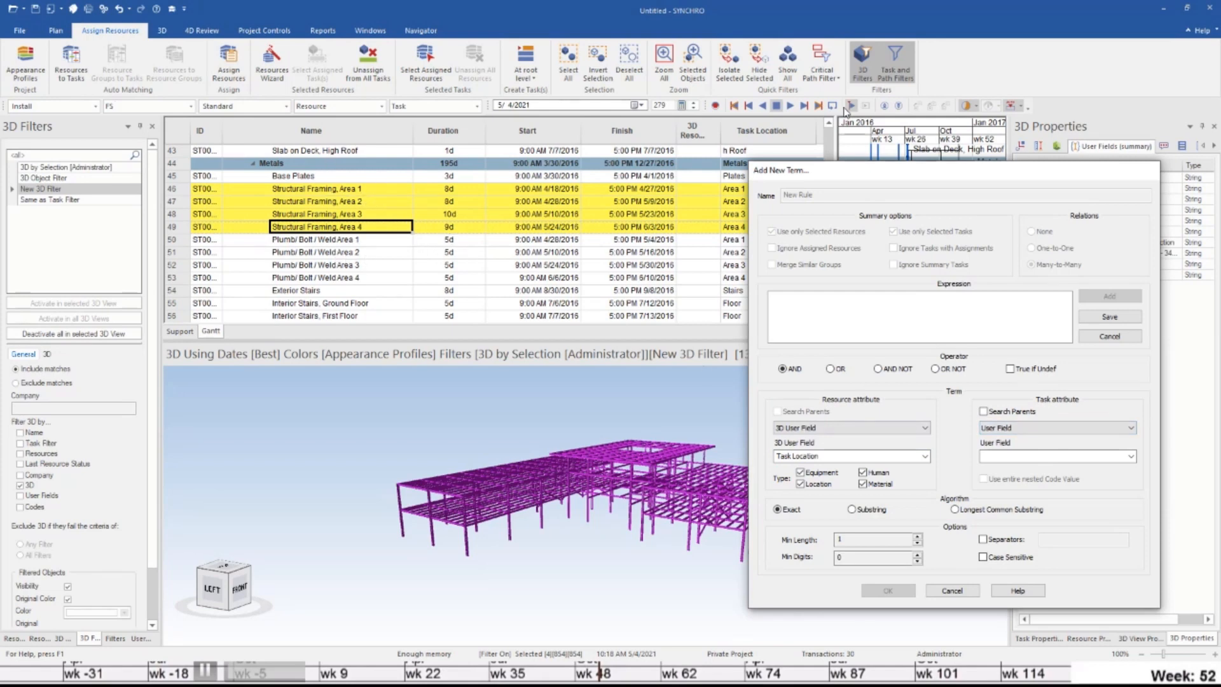
left_click_drag(820, 169, 836, 177)
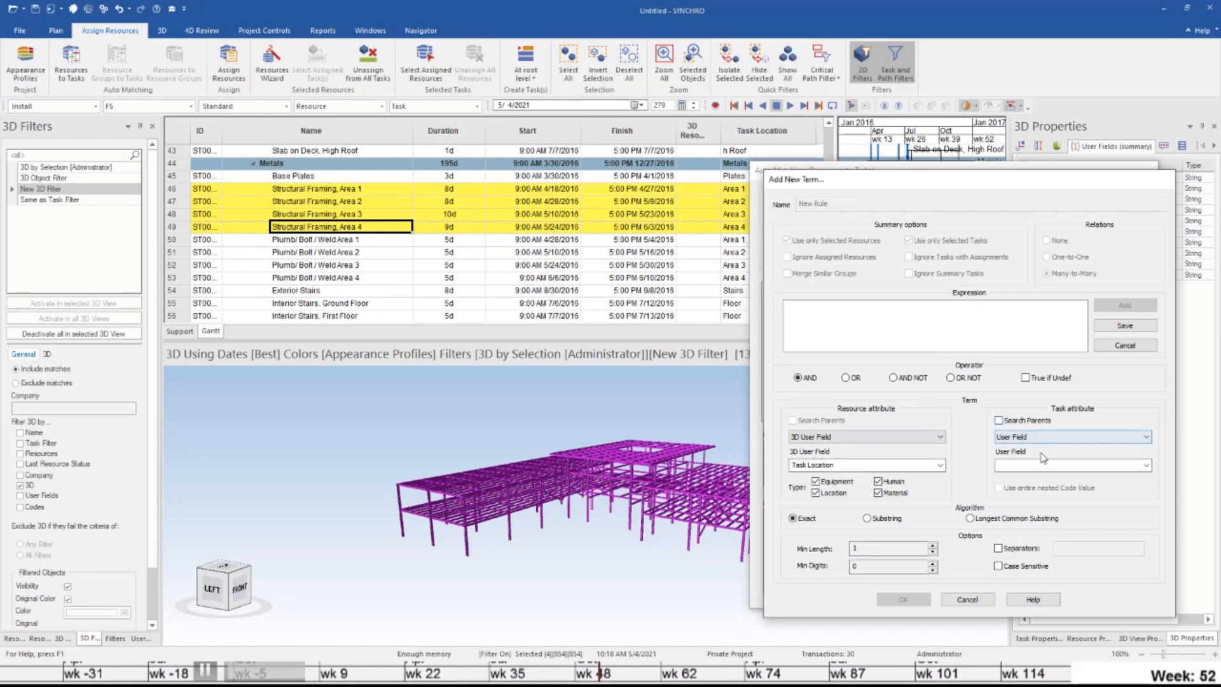
left_click(1145, 467)
left_click(1068, 477)
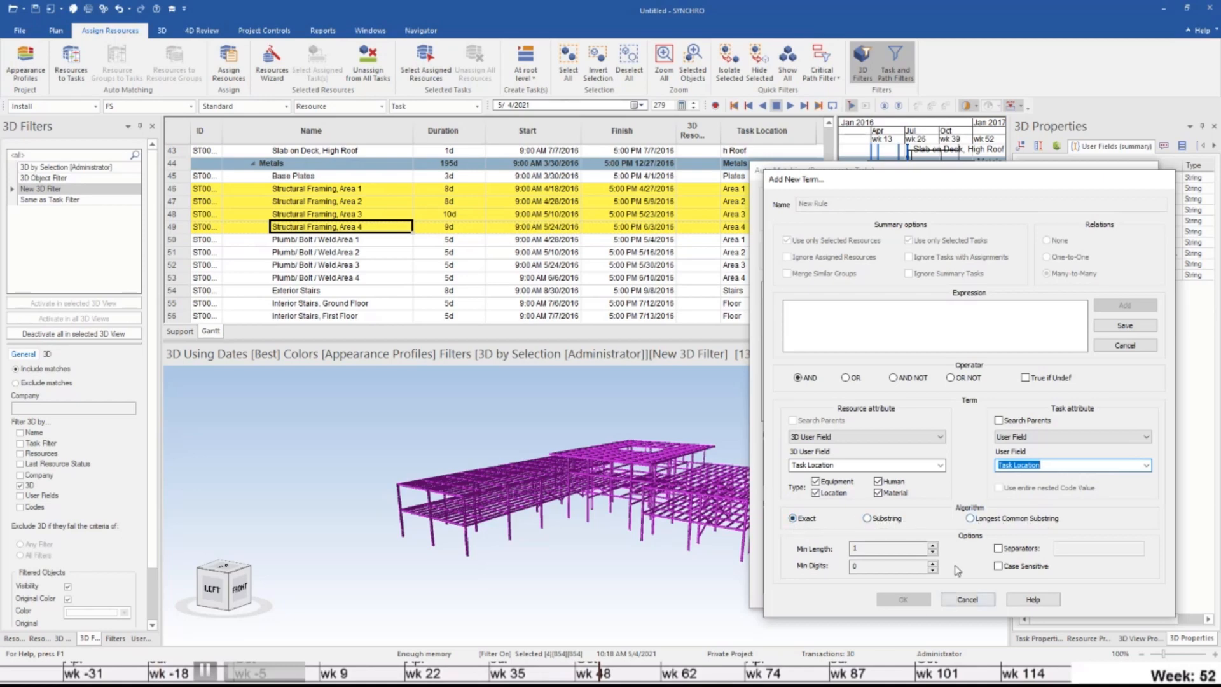
left_click(1107, 326)
left_click(903, 599)
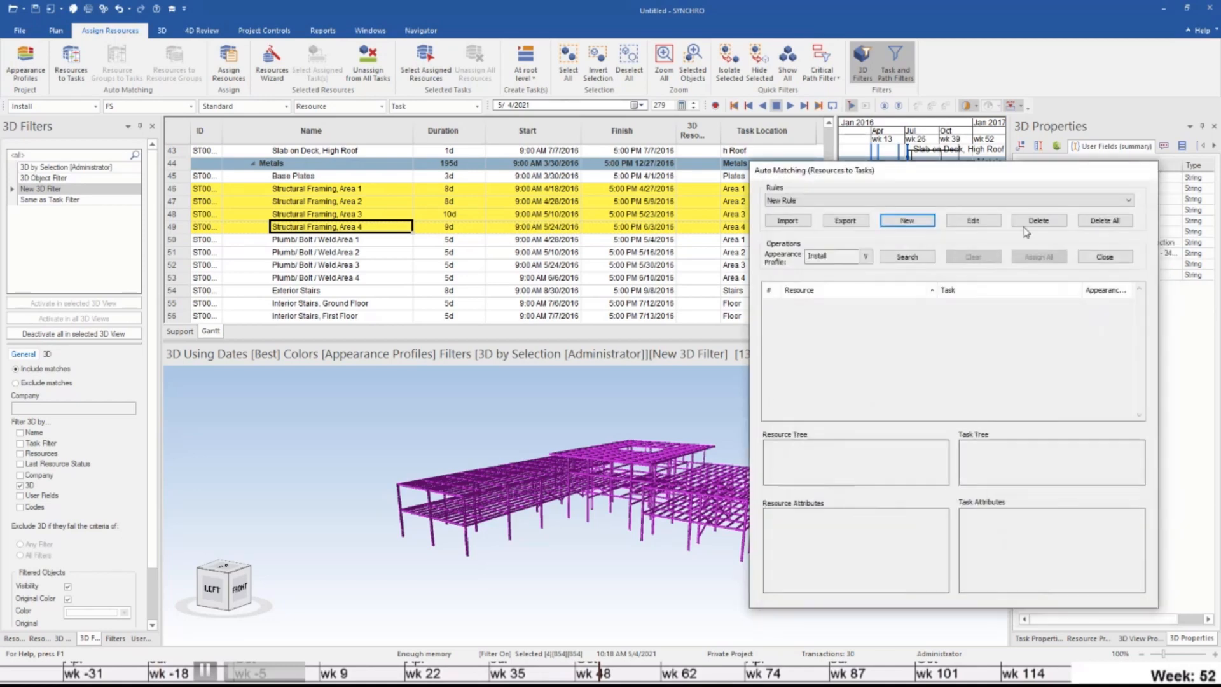
Search for matches with New Rule and the Install appearance profile, and assign all matched resources to their tasks
left_click(907, 257)
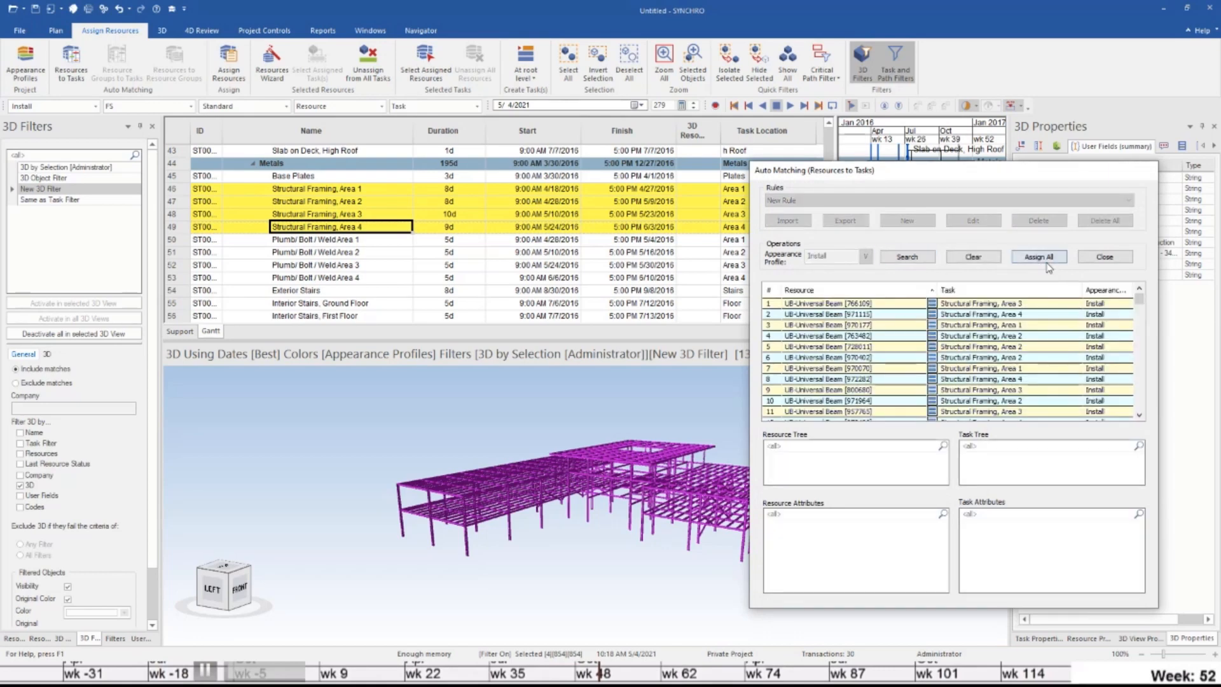
left_click(1039, 256)
left_click(1016, 419)
left_click(1104, 256)
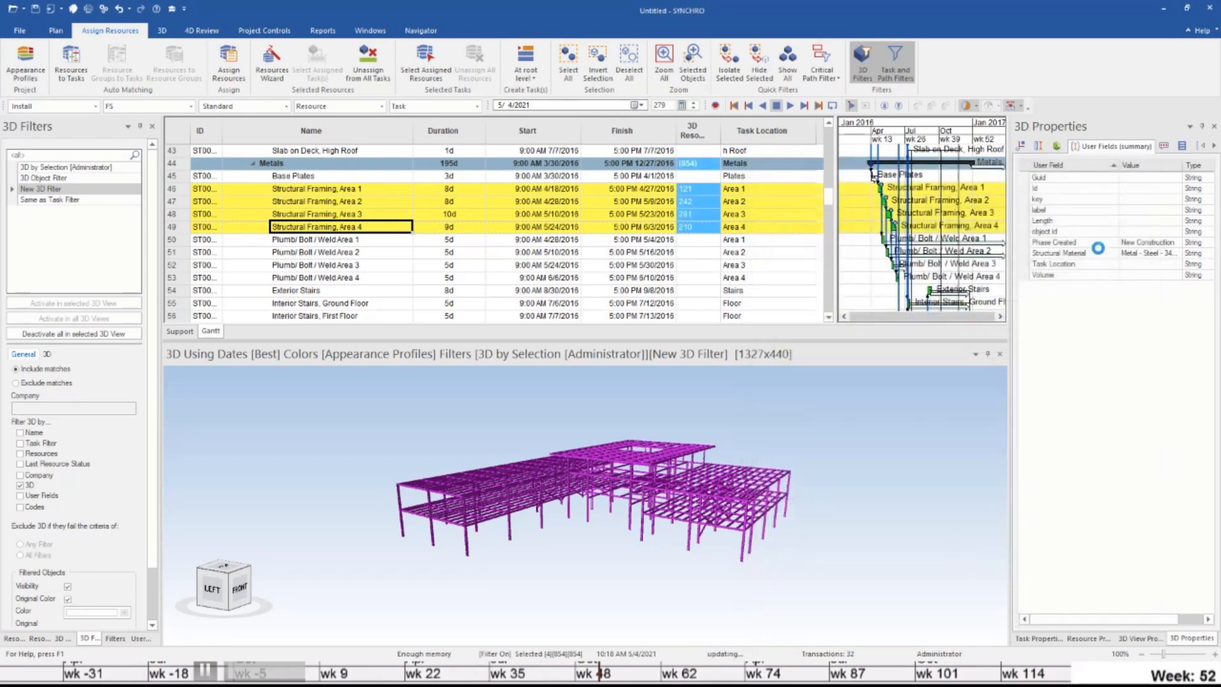
Move the focus time through the Structural Framing tasks to 5/30/2016 and examine the steel installation sequence in the 3D view
left_click(669, 189)
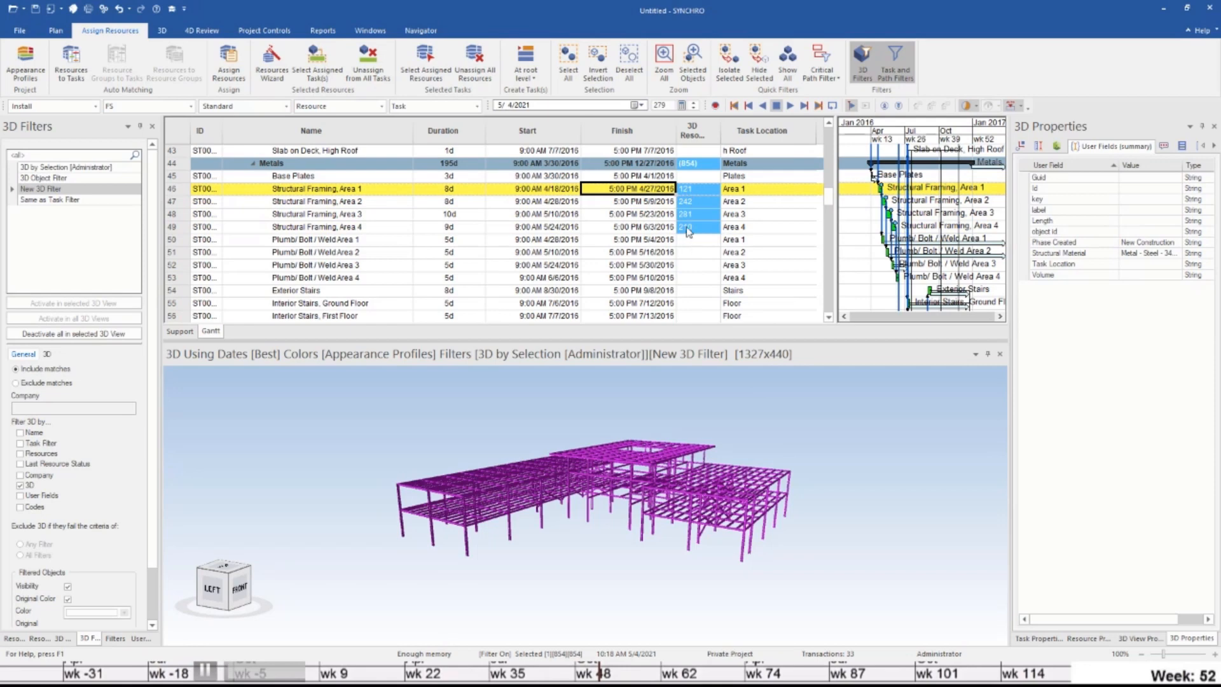
scroll(876, 186, "up", 6)
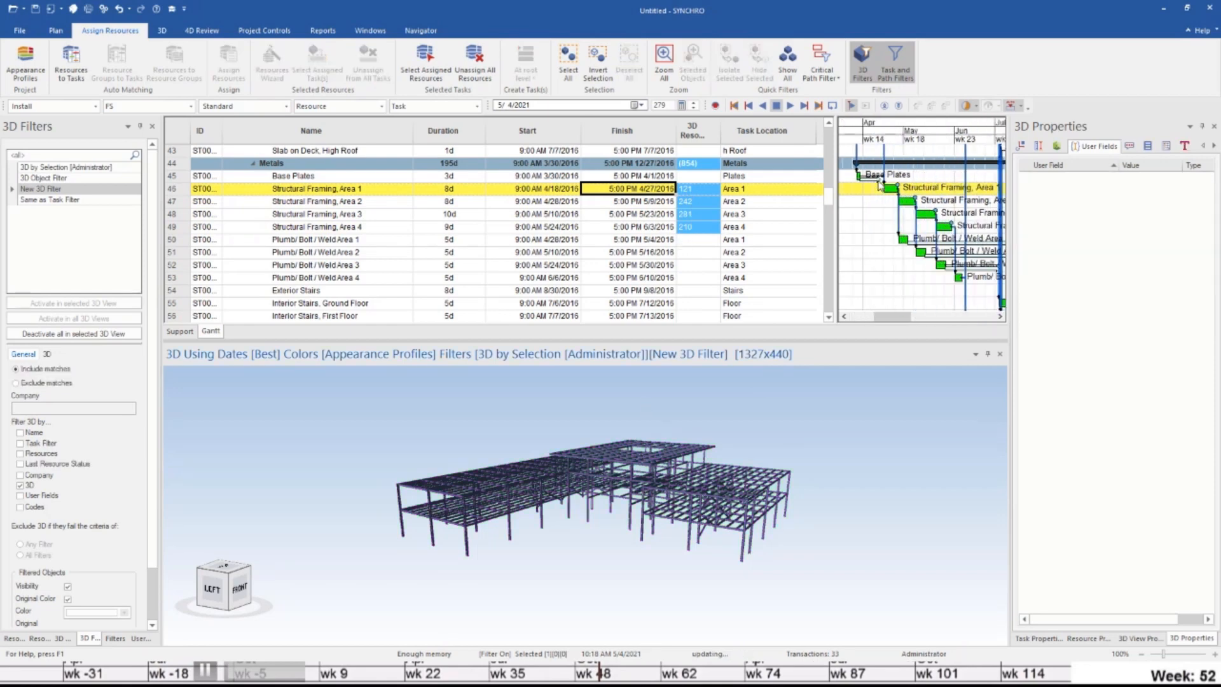
left_click(884, 131)
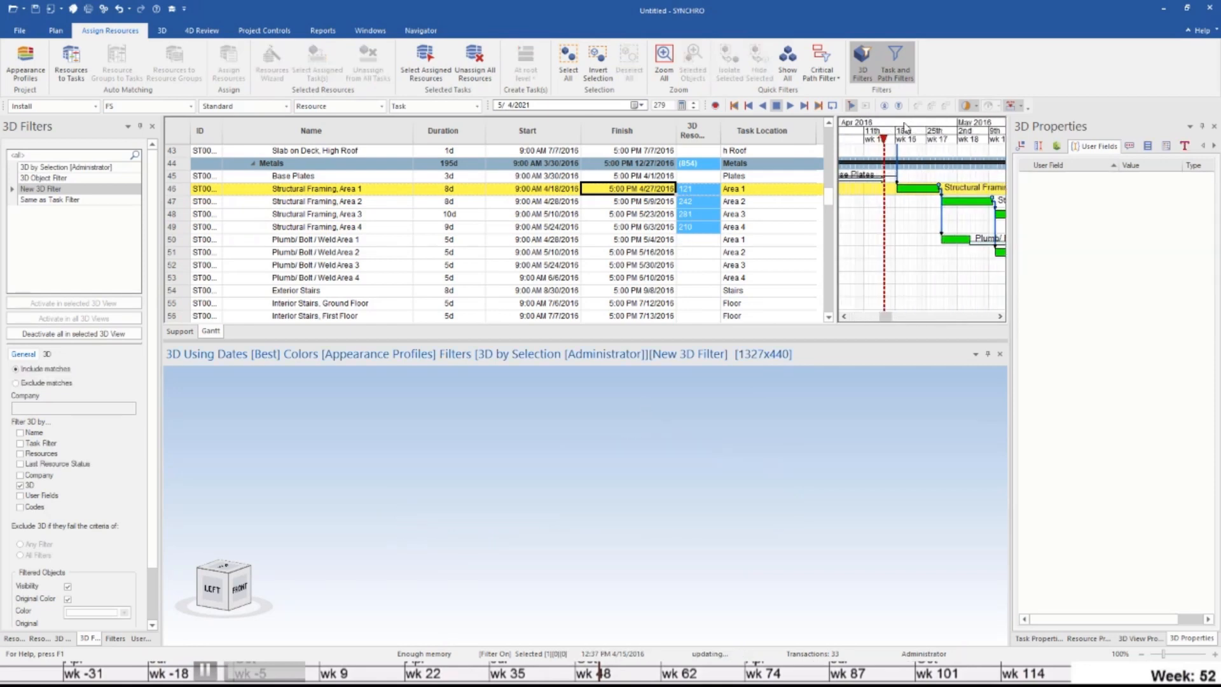
scroll(905, 127, "down", 3)
left_click_drag(886, 138, 958, 156)
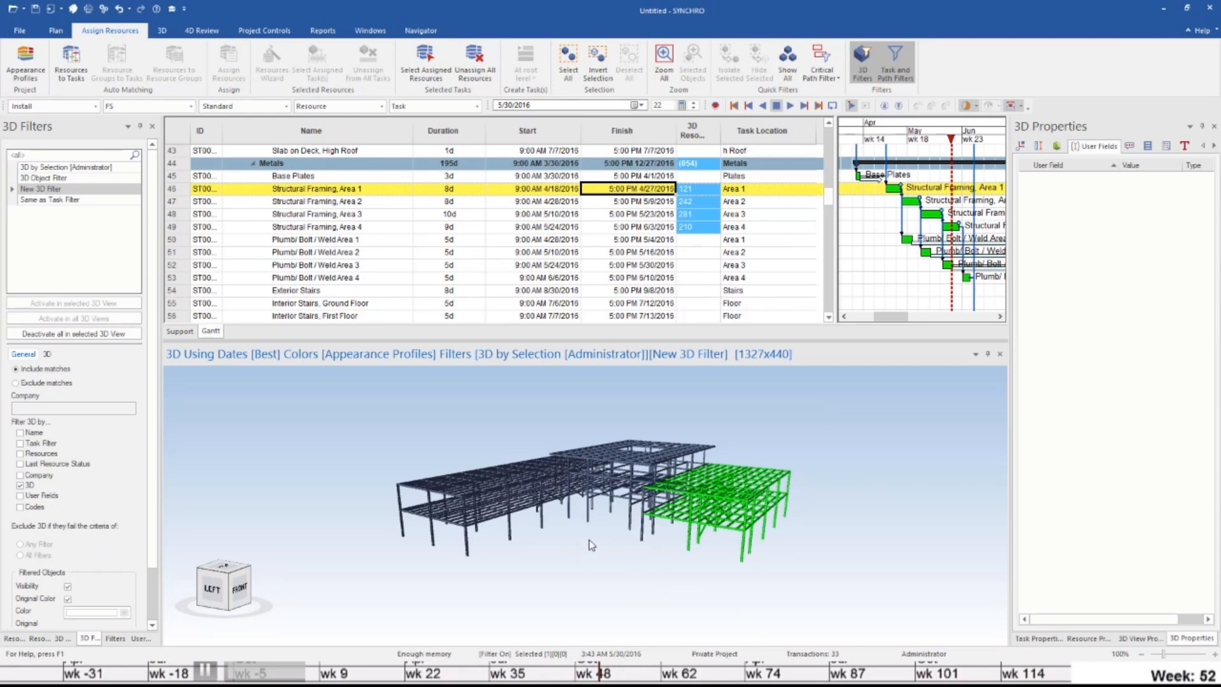
mouse_move(589, 540)
middle_mouse_down()
mouse_move(609, 547)
mouse_move(600, 538)
middle_mouse_up()
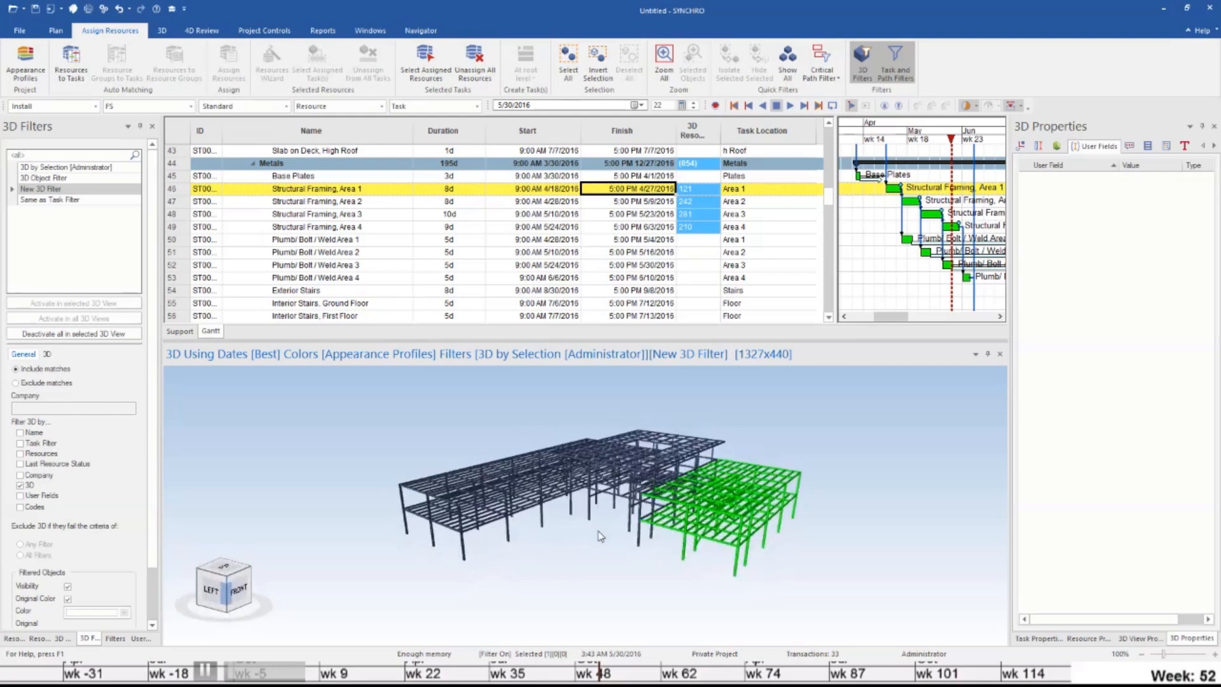
scroll(597, 536, "up", 3)
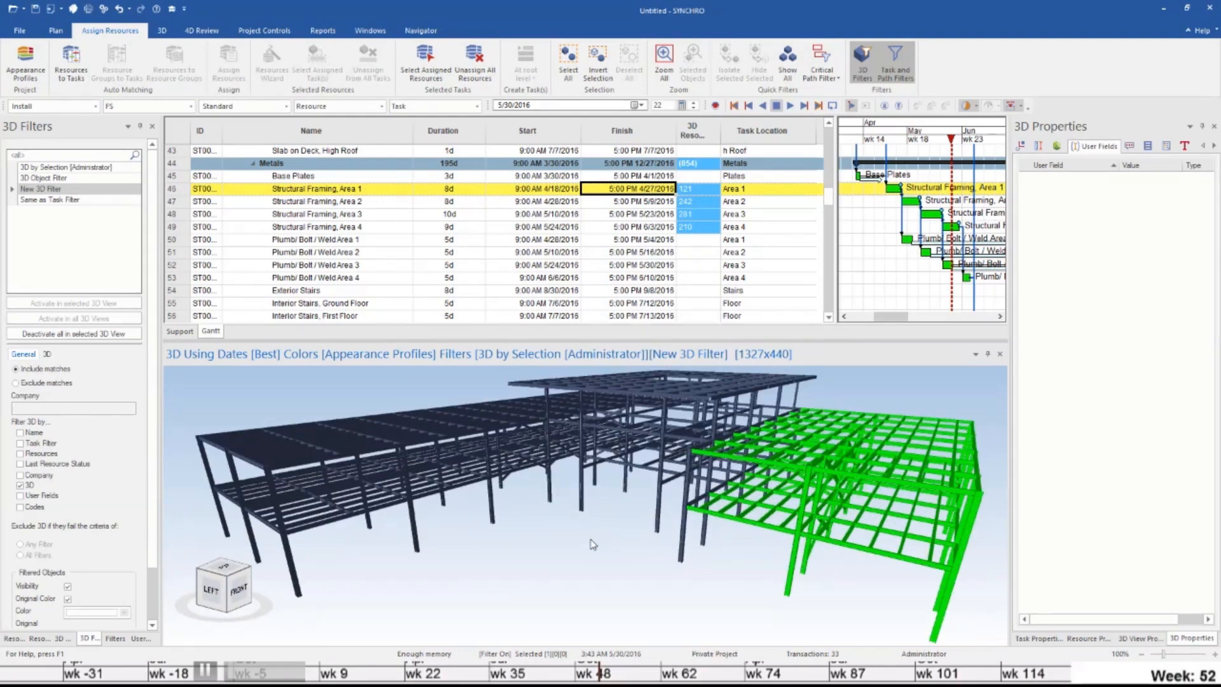
scroll(593, 544, "down", 3)
scroll(588, 544, "down", 2)
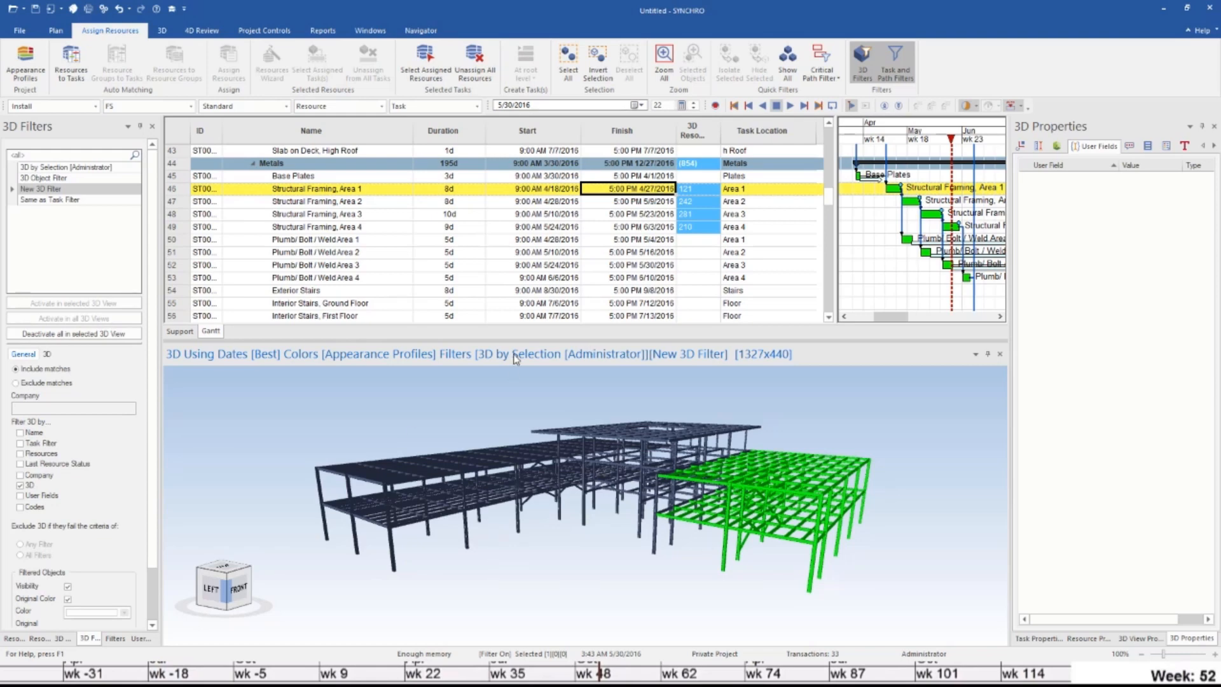
middle_click_drag(528, 543, 520, 580)
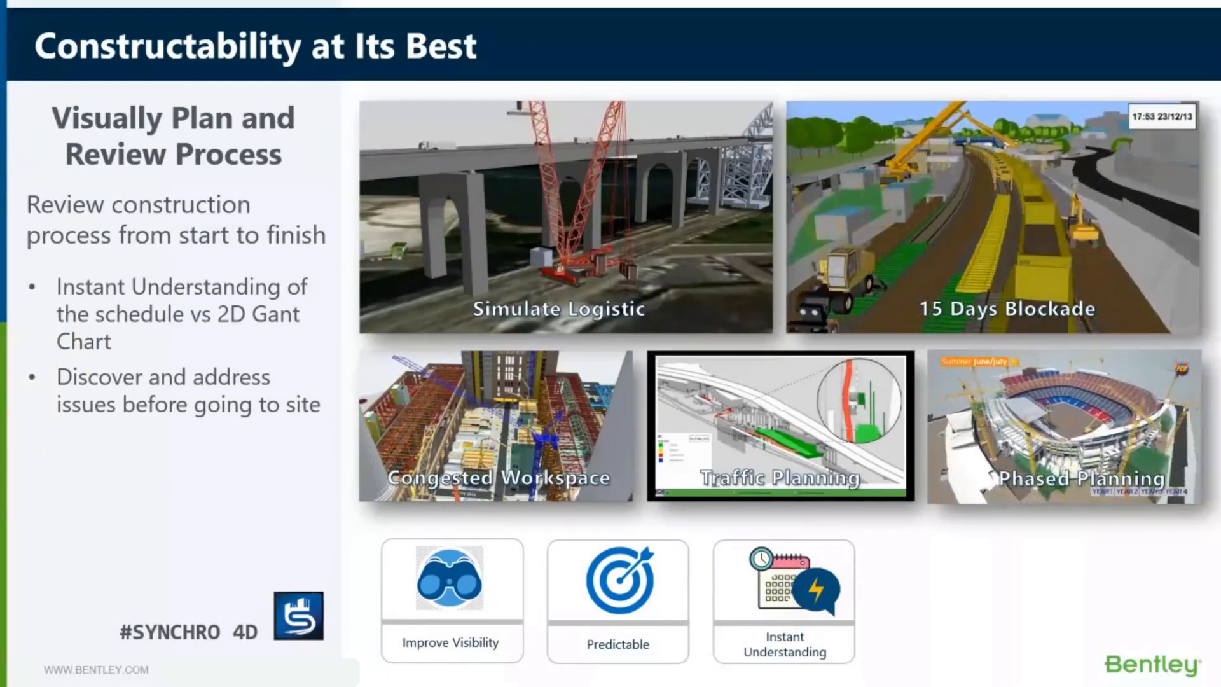
mouse_move(596, 304)
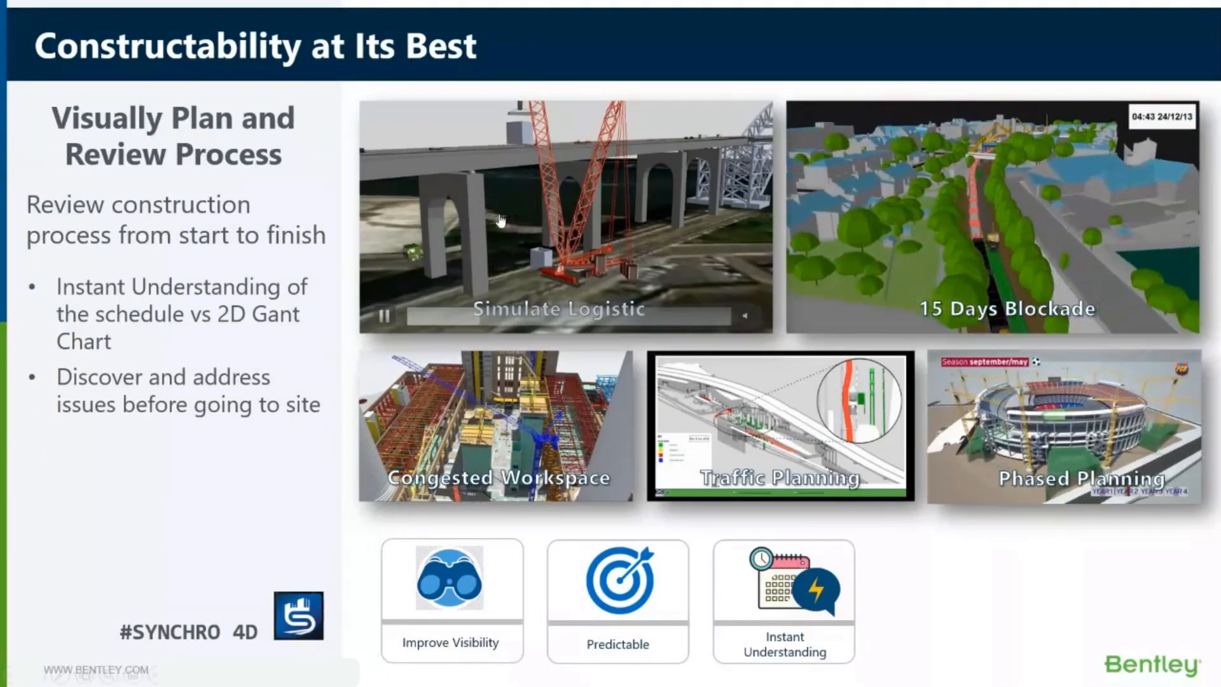